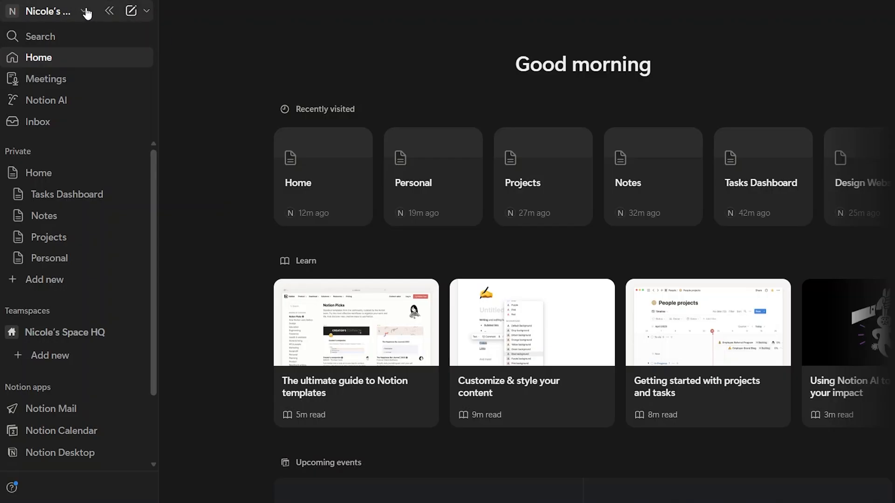
# Open the workspace switcher to examine the available workspaces and account options, and close it.
pyautogui.click(84, 10)
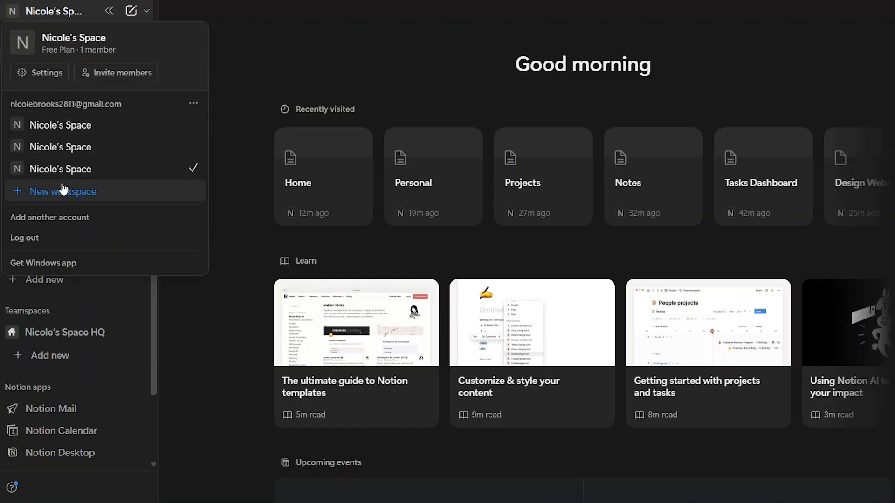
pyautogui.press('Tab')
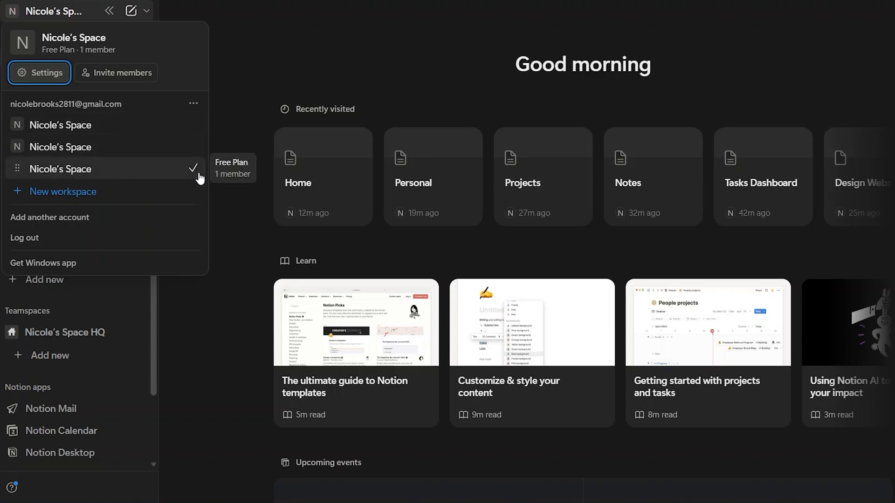
pyautogui.click(230, 237)
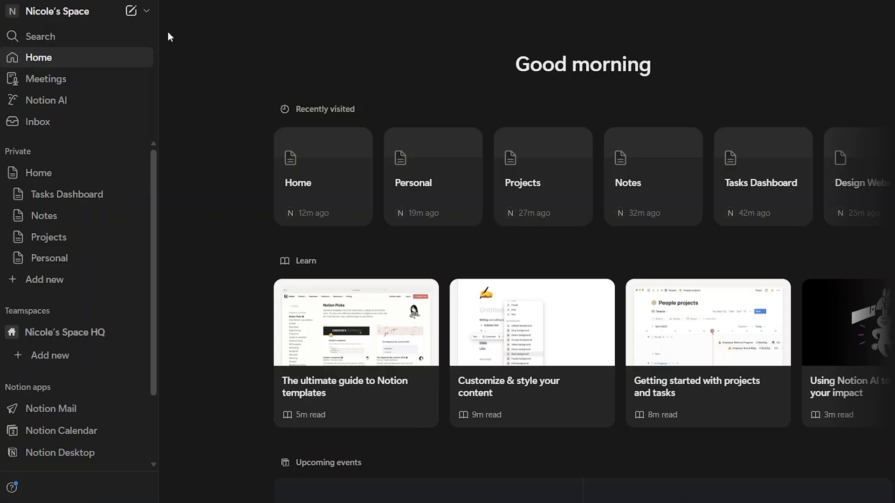
# Create a new blank private page, and create a new private database with an empty table.
pyautogui.click(146, 11)
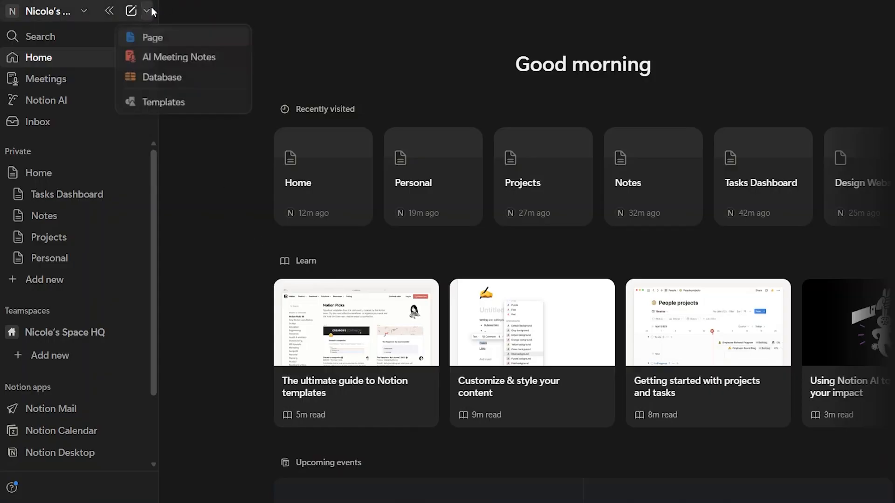
pyautogui.click(155, 48)
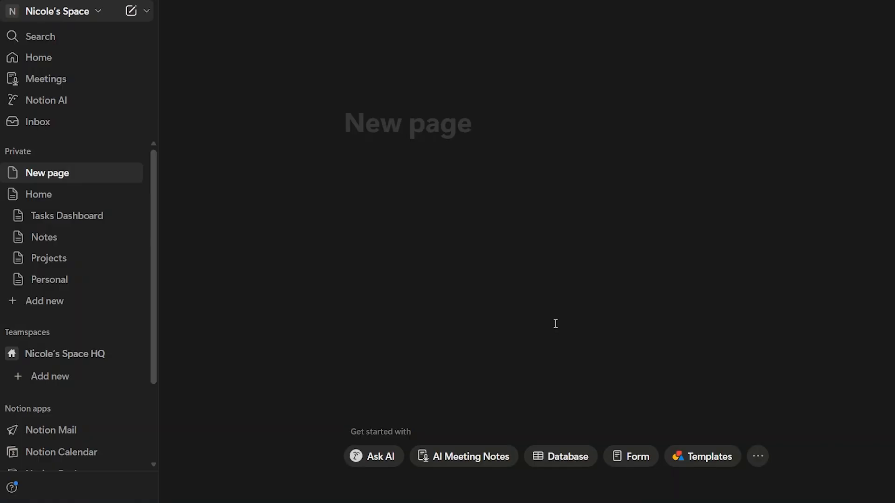
pyautogui.click(146, 11)
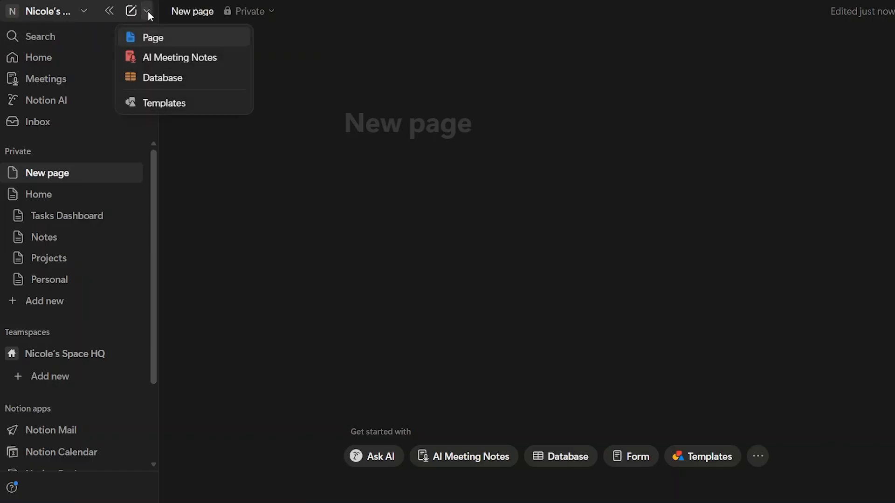
pyautogui.click(165, 79)
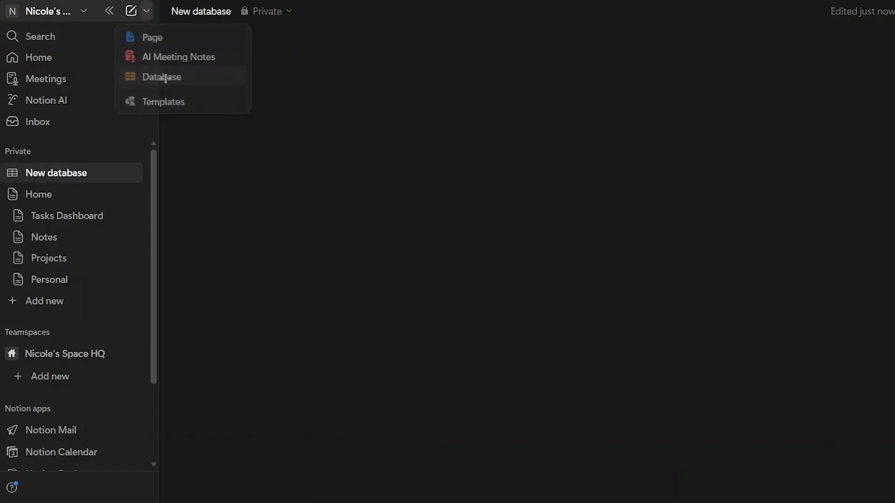
pyautogui.click(455, 332)
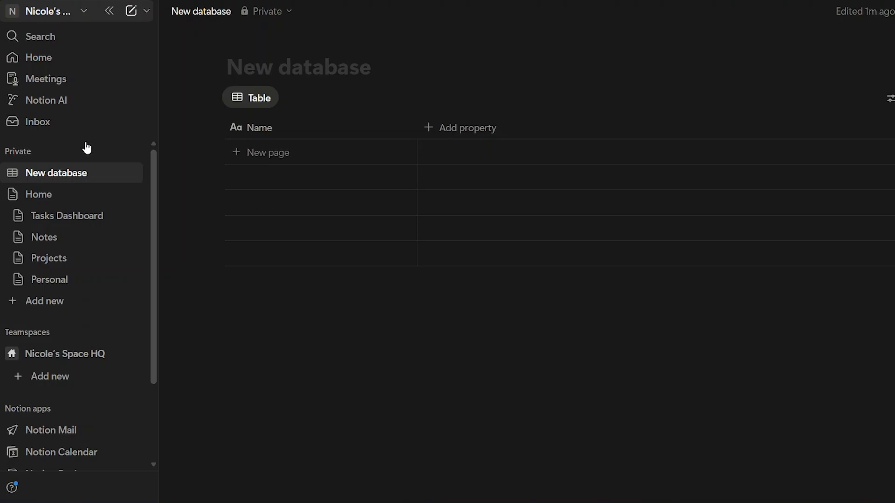
# From the private Home page, open Tasks Dashboard, examine the Redesign Landing Page task in side peek, and return to Home.
pyautogui.click(47, 198)
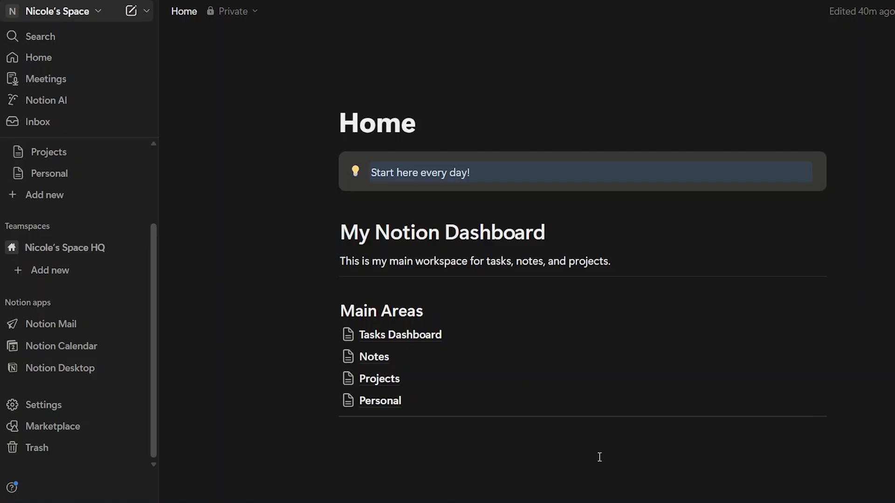
pyautogui.click(467, 466)
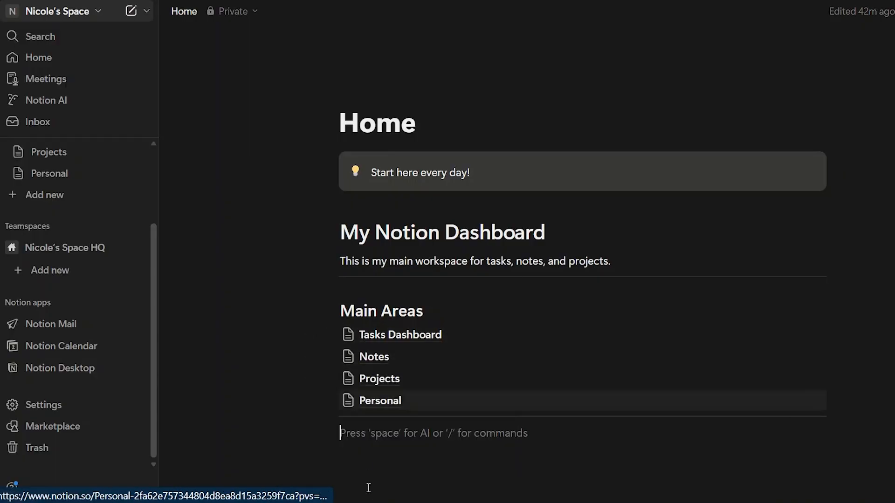
pyautogui.click(427, 335)
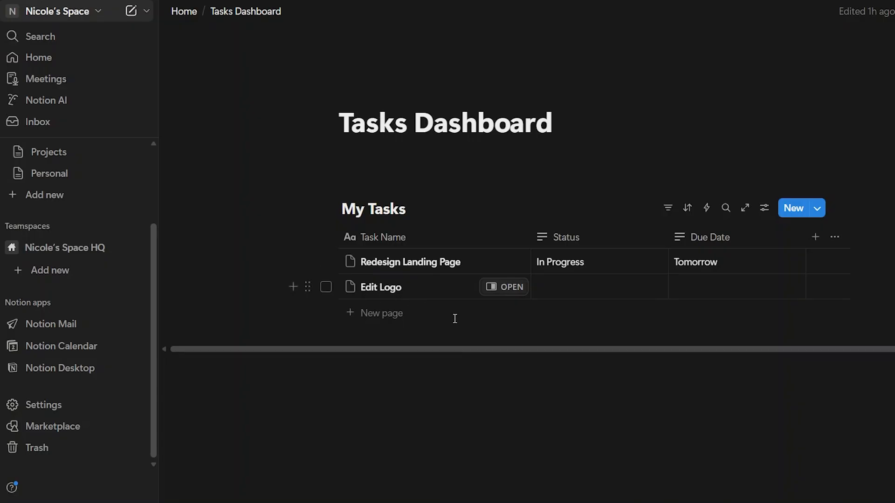
pyautogui.click(512, 261)
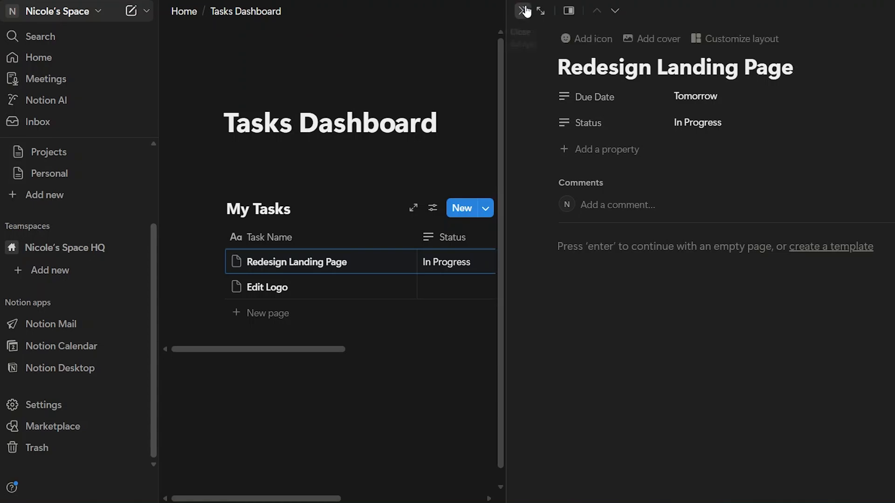
pyautogui.click(523, 11)
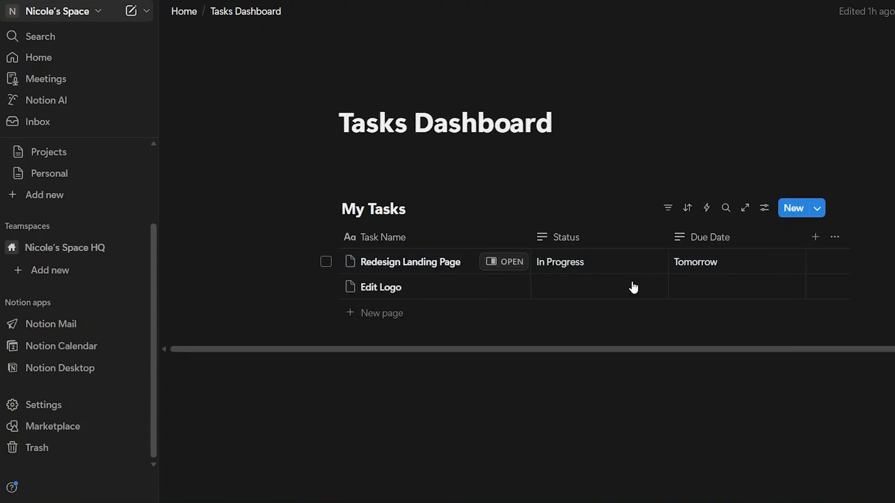
pyautogui.click(183, 14)
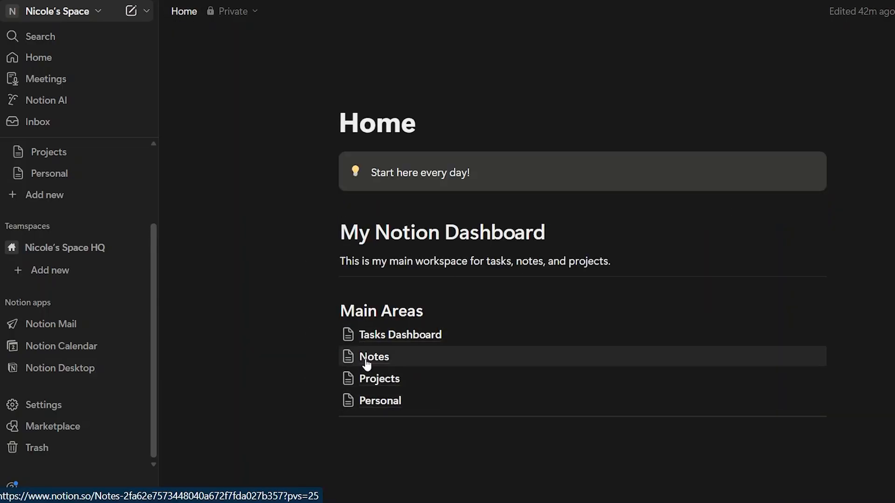
# Open the Personal page from the Main Areas list, look it over, and return to Home.
pyautogui.click(369, 402)
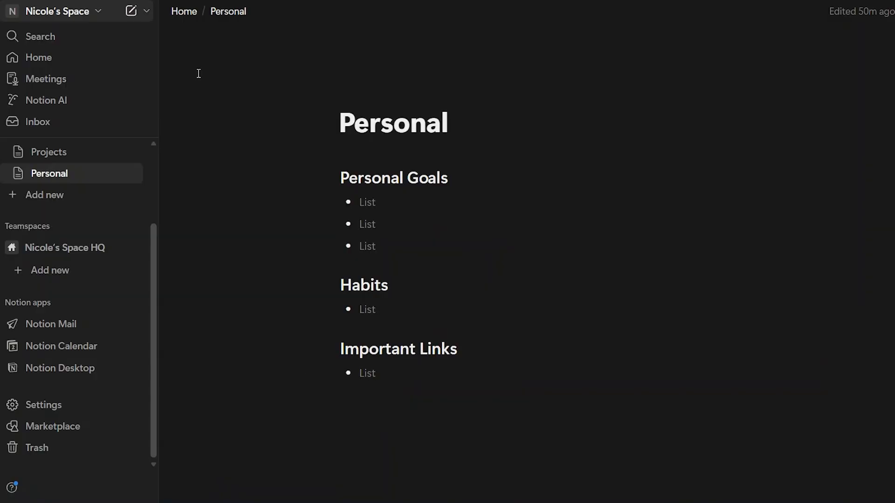
pyautogui.click(181, 14)
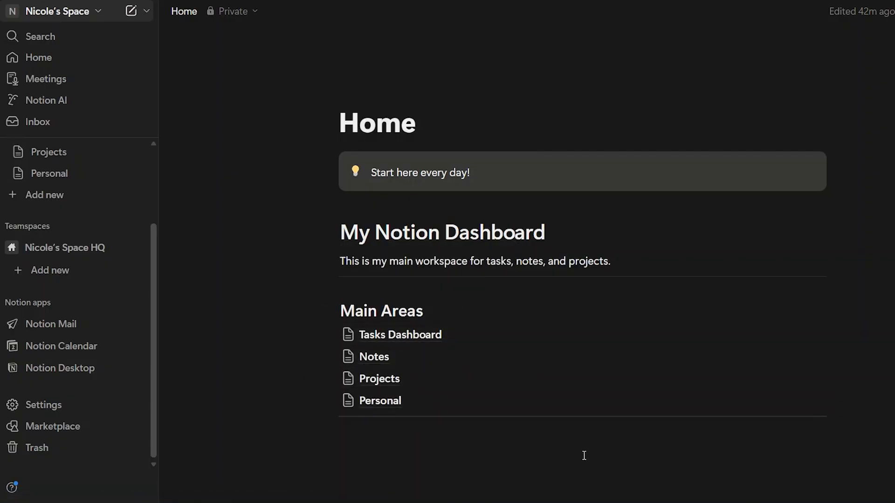
pyautogui.click(440, 433)
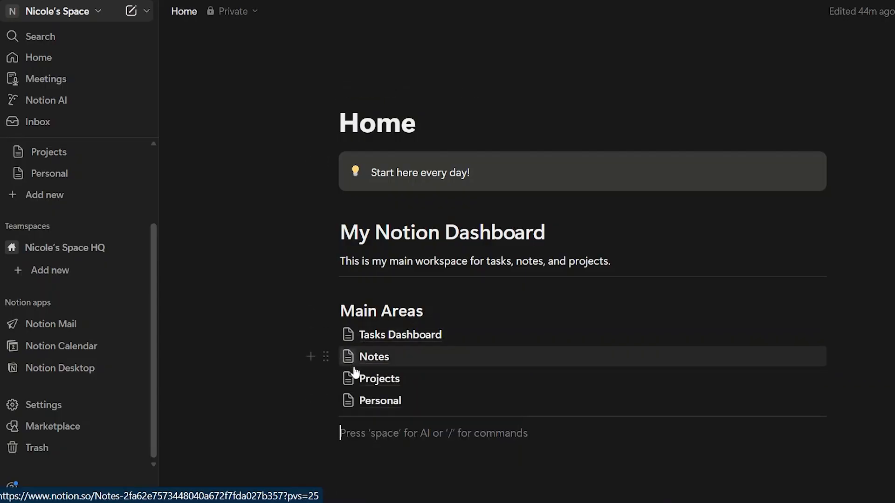
# Review the Redesign Landing Page task's due date and status in Tasks Dashboard, and go back to Home.
pyautogui.click(362, 336)
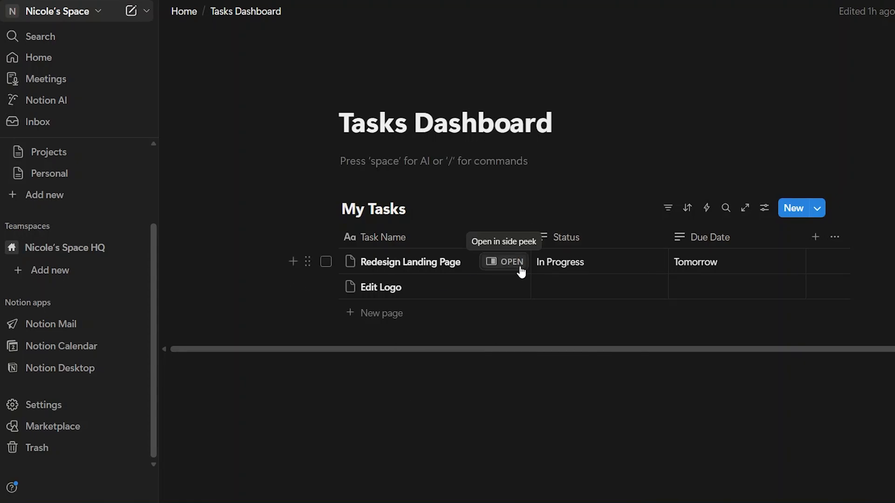
pyautogui.click(515, 262)
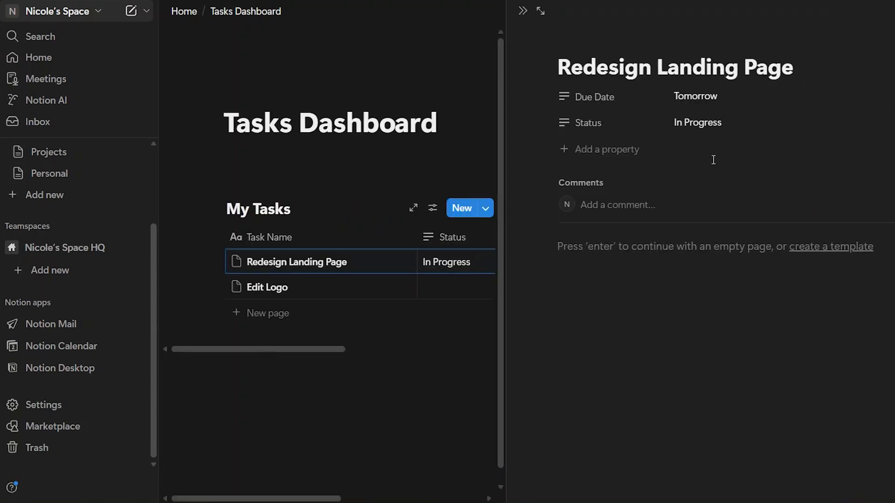
pyautogui.click(522, 12)
pyautogui.click(184, 12)
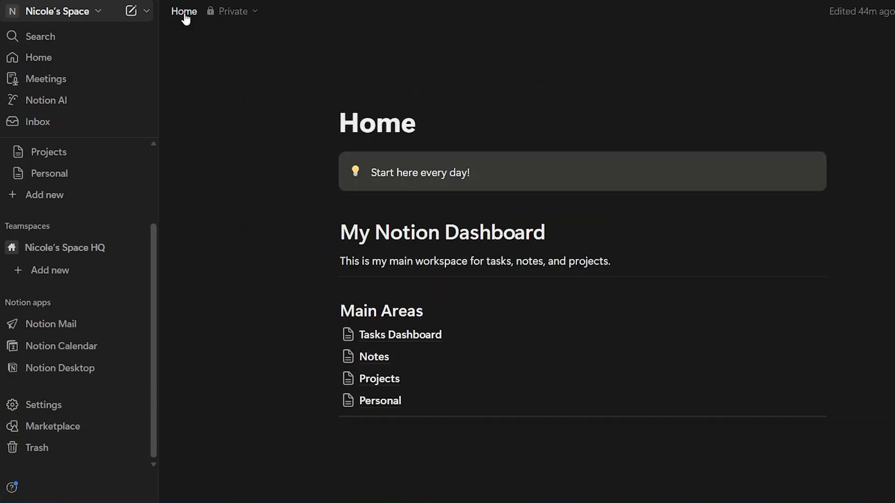
# Open the Notes page from the Main Areas list to examine the All Notes database.
pyautogui.click(381, 354)
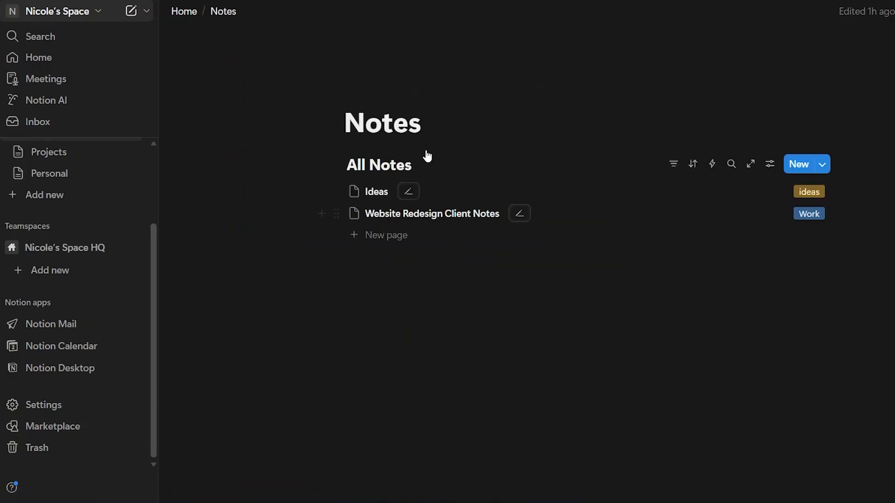
pyautogui.click(471, 274)
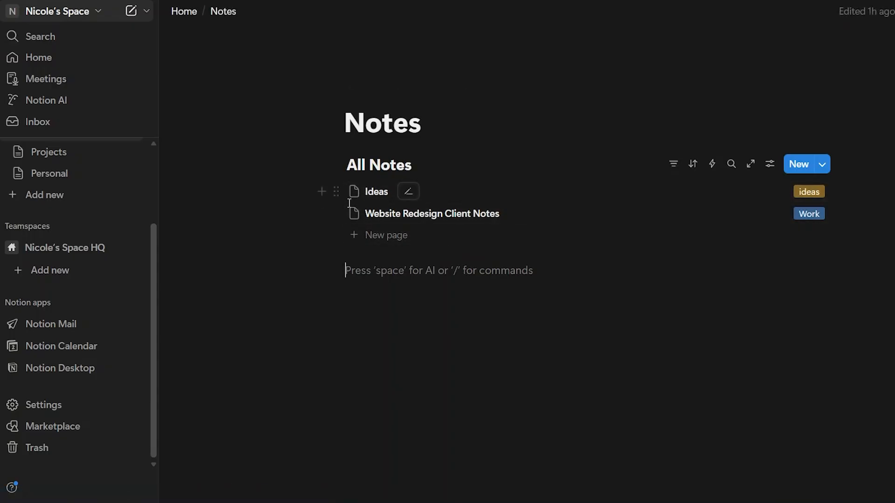
# Move the Website Redesign Client Notes entry above Ideas in All Notes, and move it back below Ideas.
pyautogui.moveTo(336, 213); pyautogui.dragTo(335, 191)
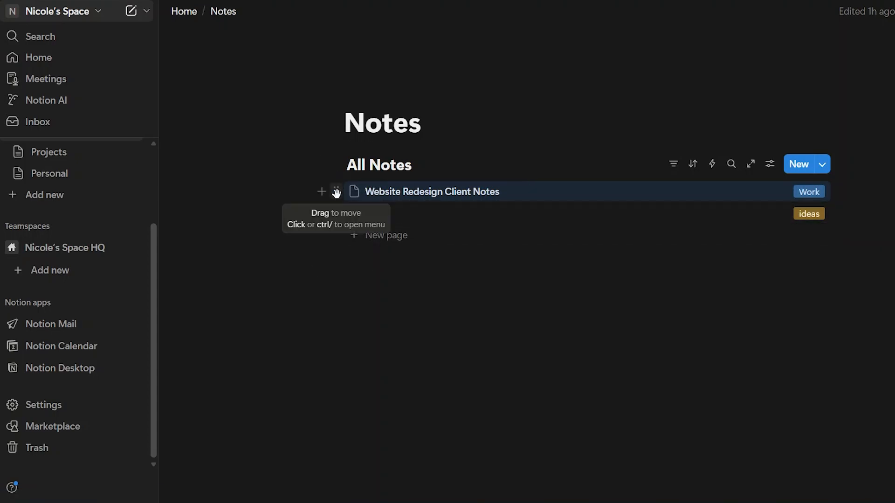
pyautogui.moveTo(336, 193); pyautogui.dragTo(344, 237)
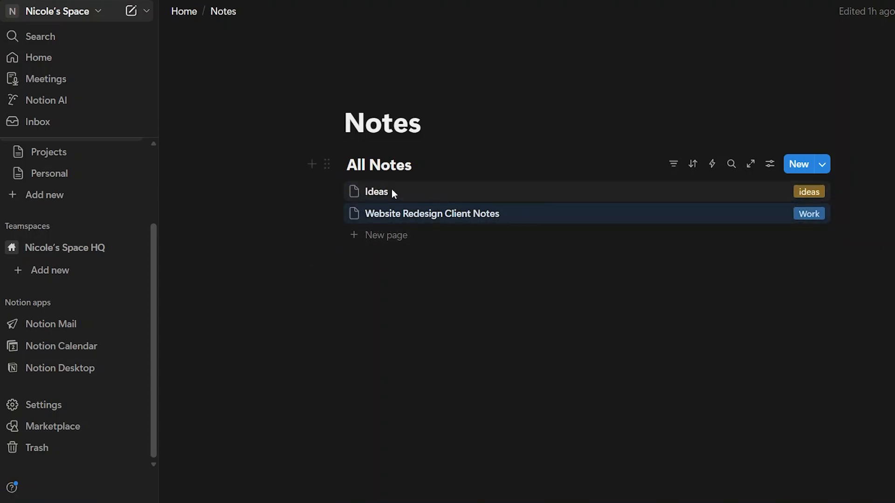
pyautogui.click(334, 354)
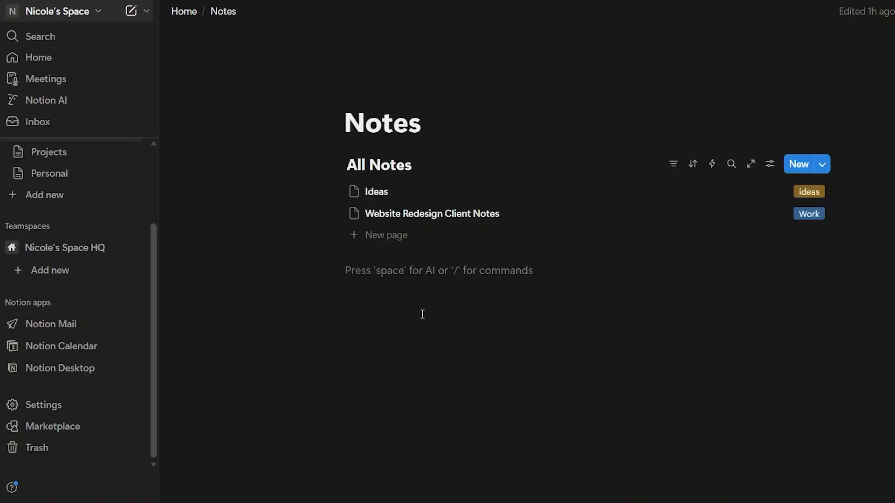
# Examine the Website Redesign Client Notes entry's properties in side peek, and return to Home.
pyautogui.click(388, 211)
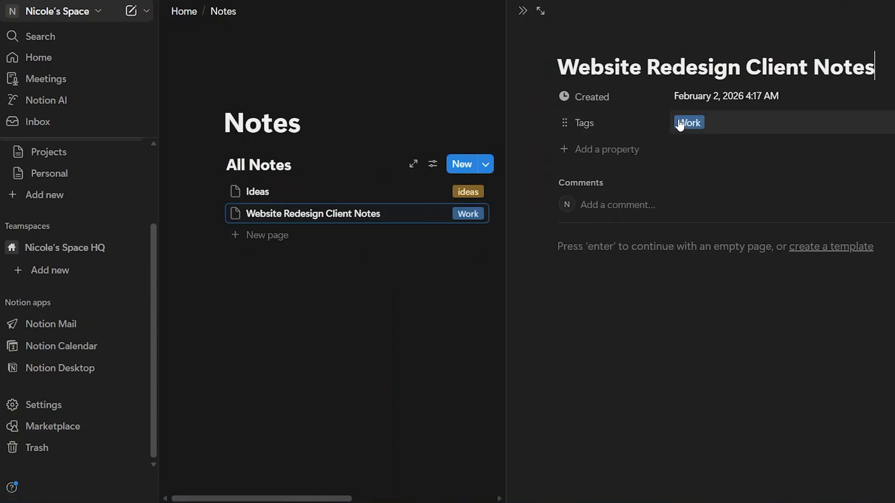
pyautogui.click(522, 11)
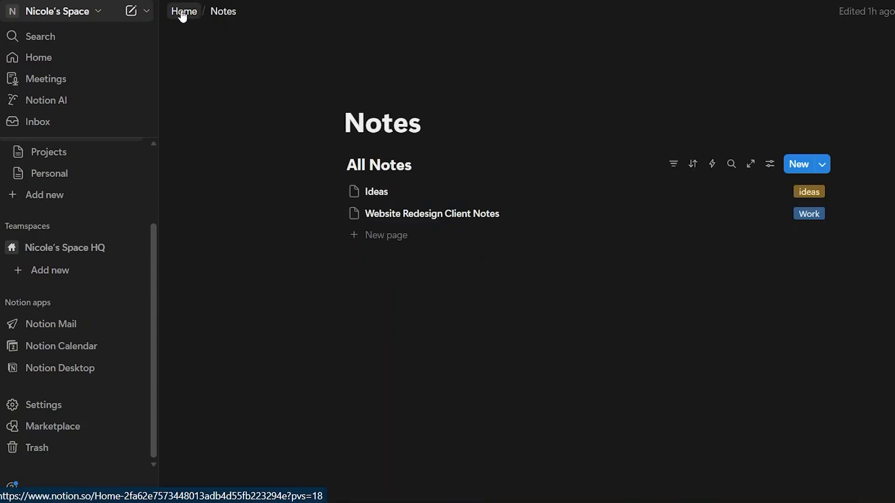
pyautogui.click(182, 13)
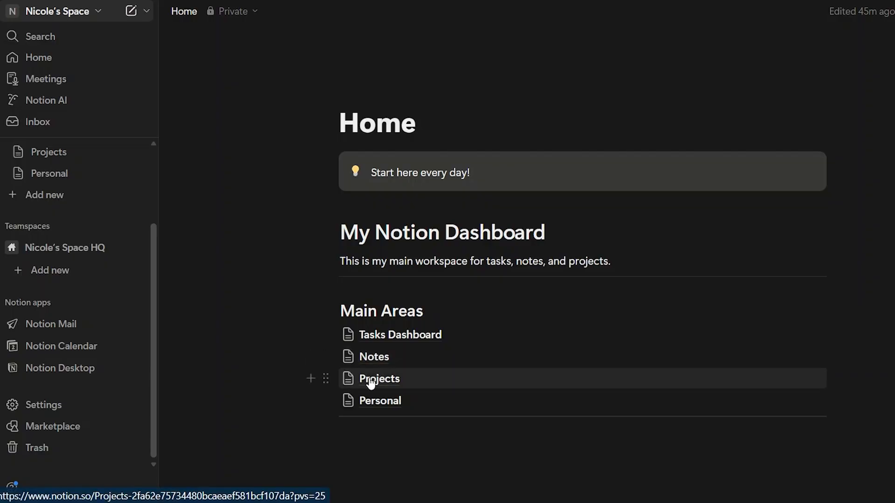
# Open the Projects page, examine the Design Website project in side peek, and return to Home.
pyautogui.click(365, 380)
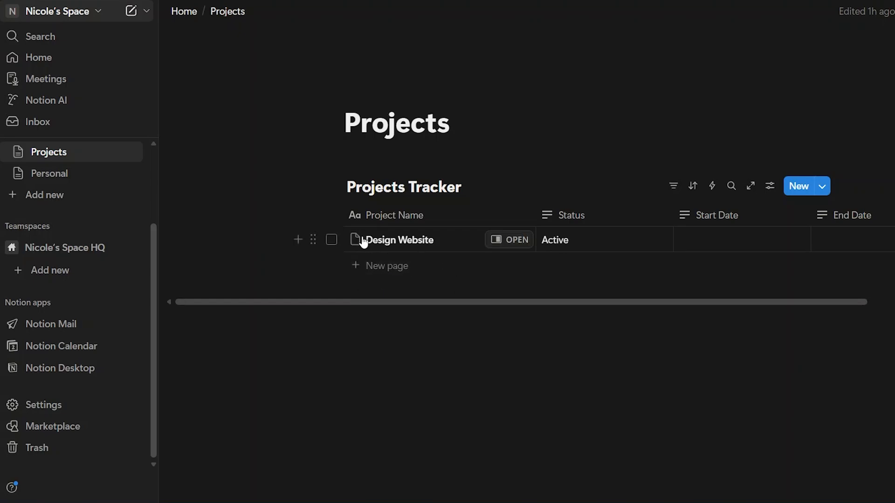
pyautogui.click(514, 242)
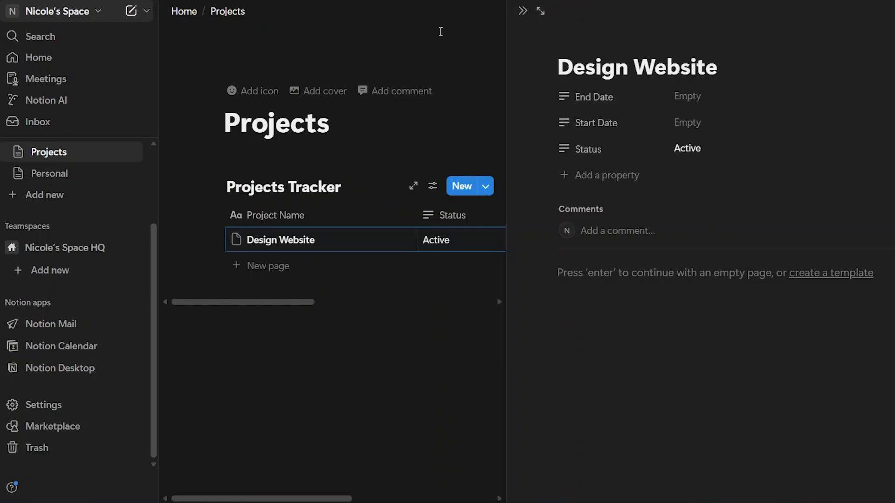
pyautogui.click(184, 12)
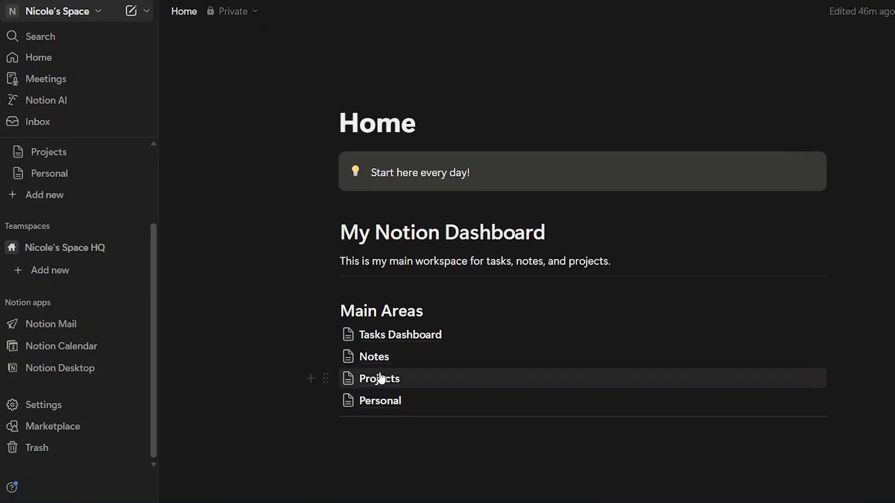
# Review the Personal Goals, Habits and Important Links sections on the Personal page, and return to Home.
pyautogui.click(367, 404)
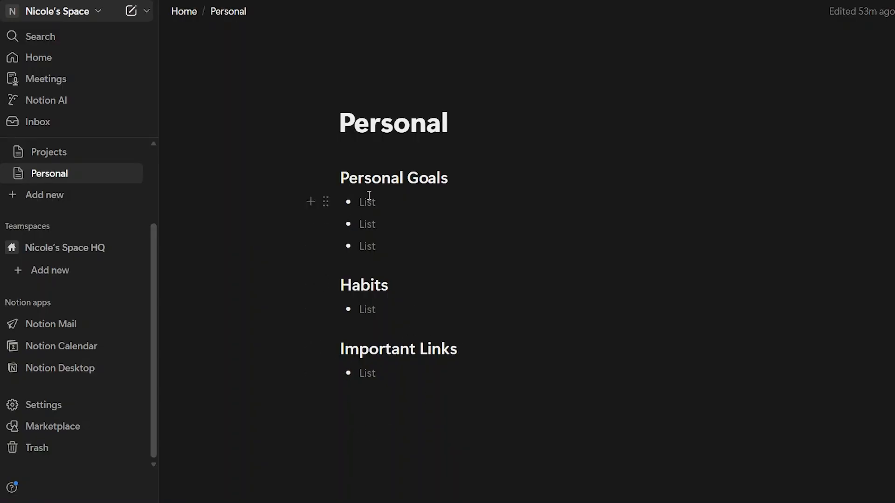
pyautogui.press('Escape')
pyautogui.click(339, 428)
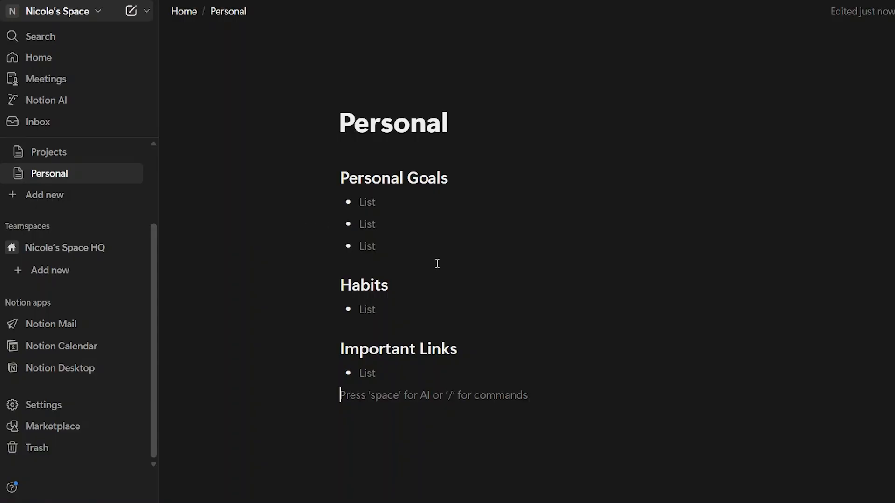
pyautogui.click(185, 15)
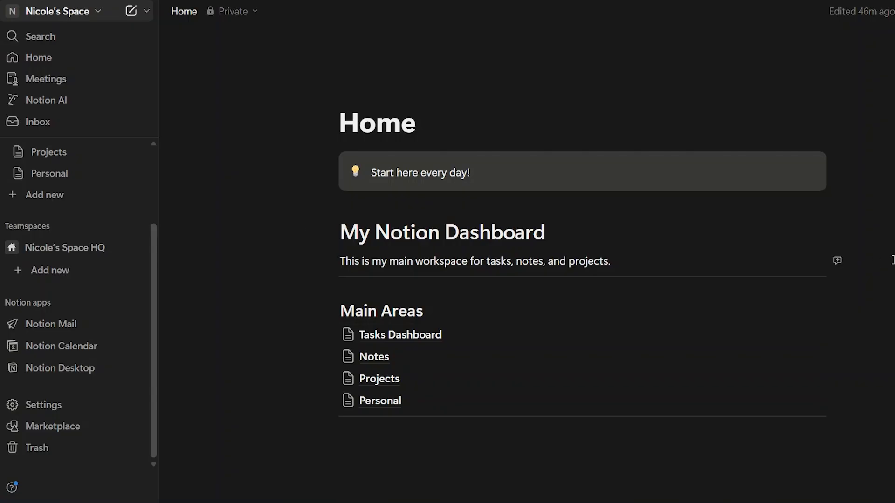
pyautogui.press('Down')
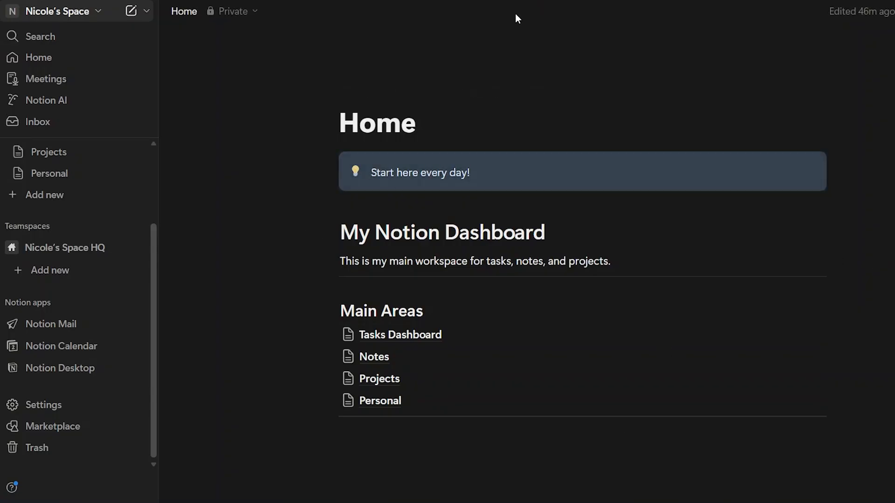
pyautogui.press('Down')
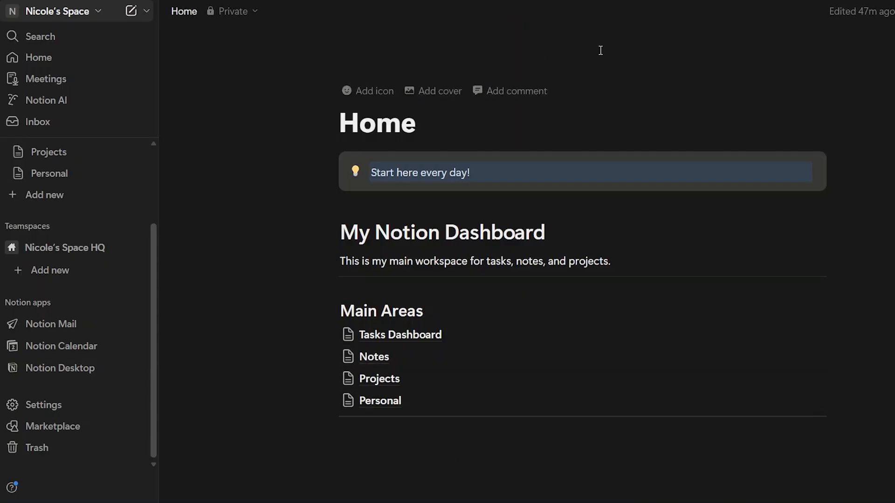
pyautogui.press('Down')
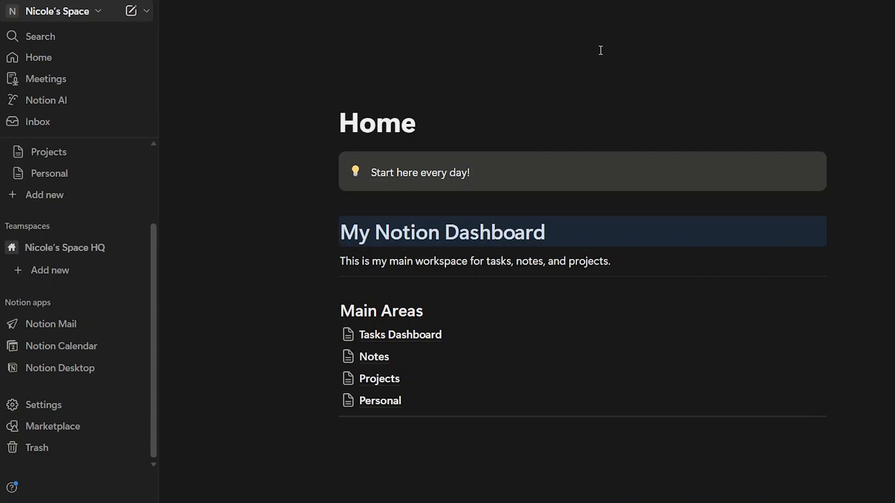
pyautogui.press('Down')
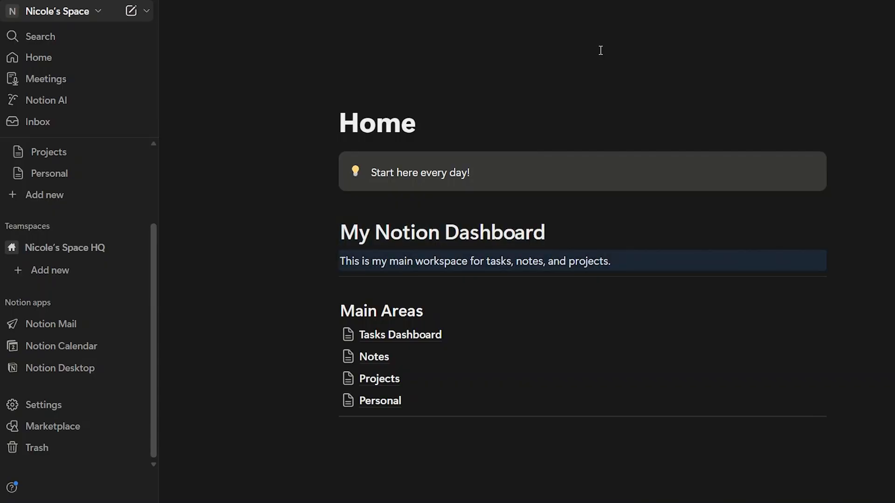
# Switch to the second workspace listed in the account and check which kinds of new content can be created.
pyautogui.click(84, 11)
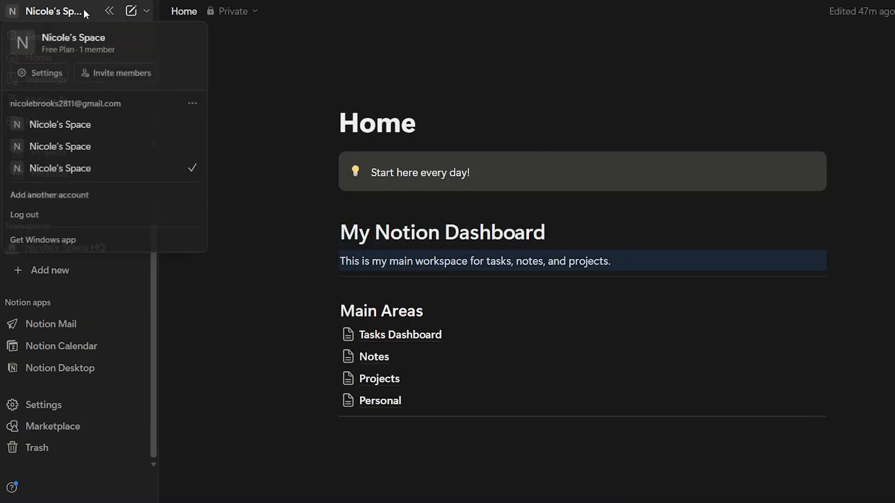
pyautogui.click(107, 148)
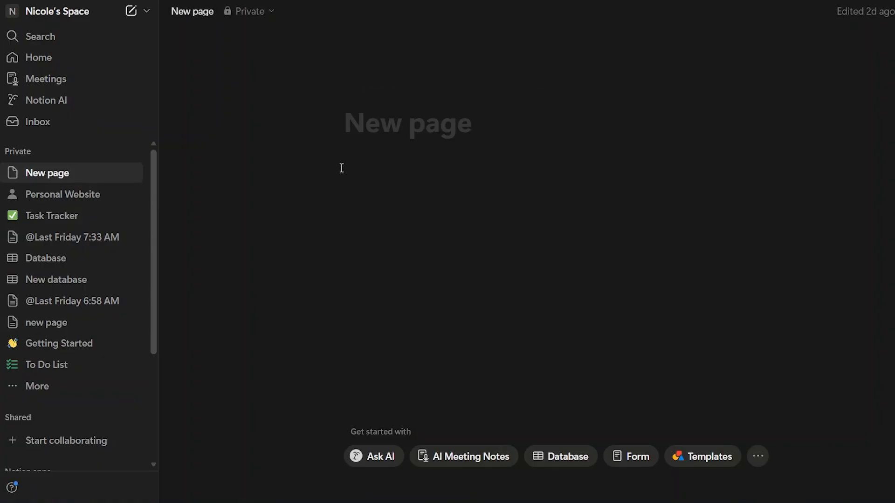
pyautogui.click(147, 11)
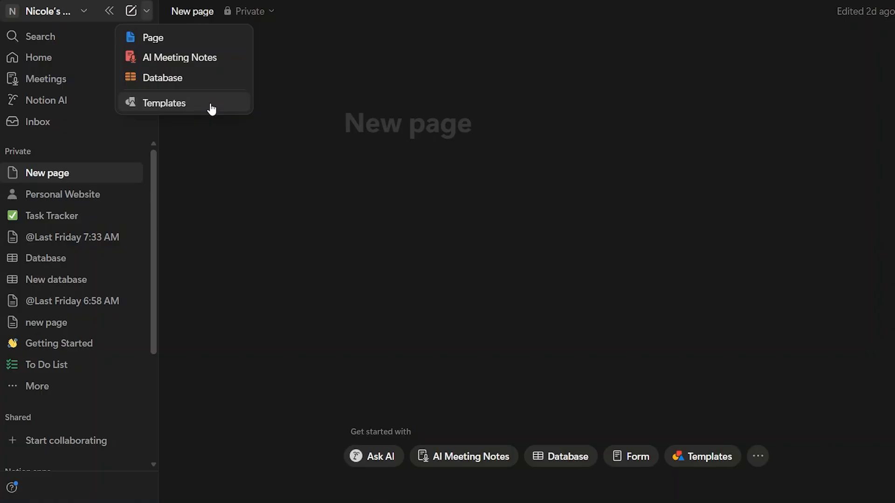
pyautogui.click(222, 169)
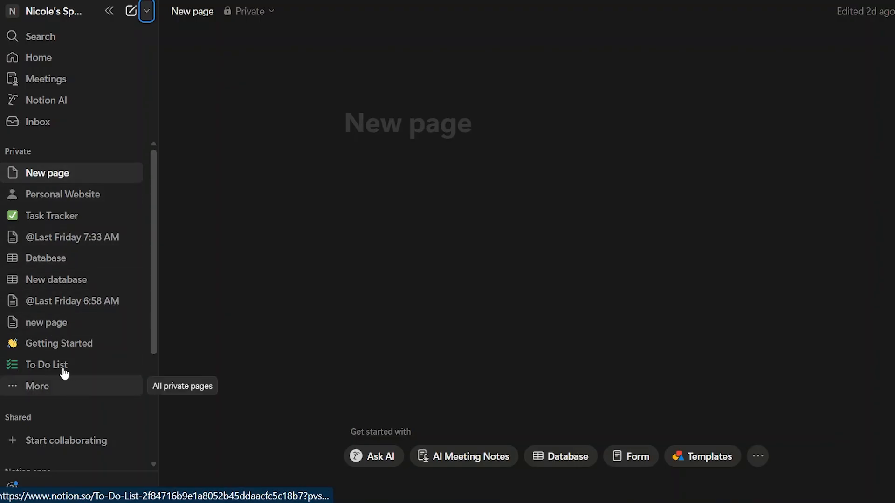
# Review the default Getting Started and To Do List pages among the private pages.
pyautogui.click(50, 349)
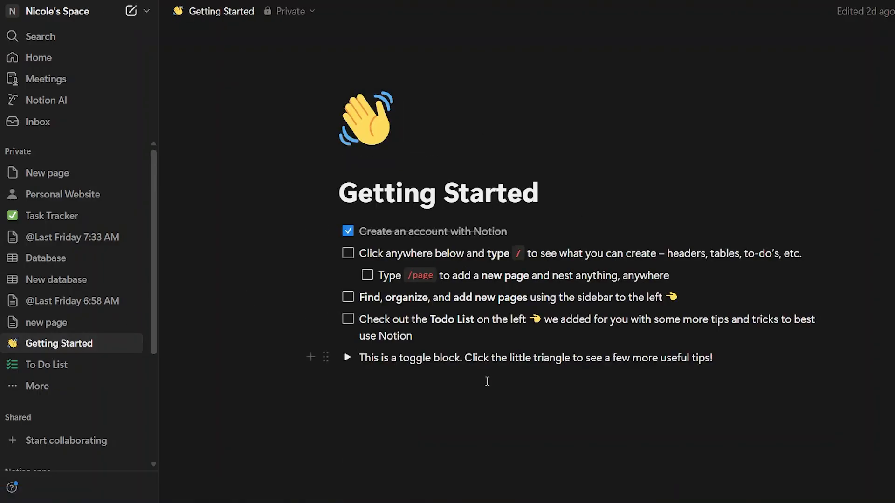
pyautogui.click(45, 365)
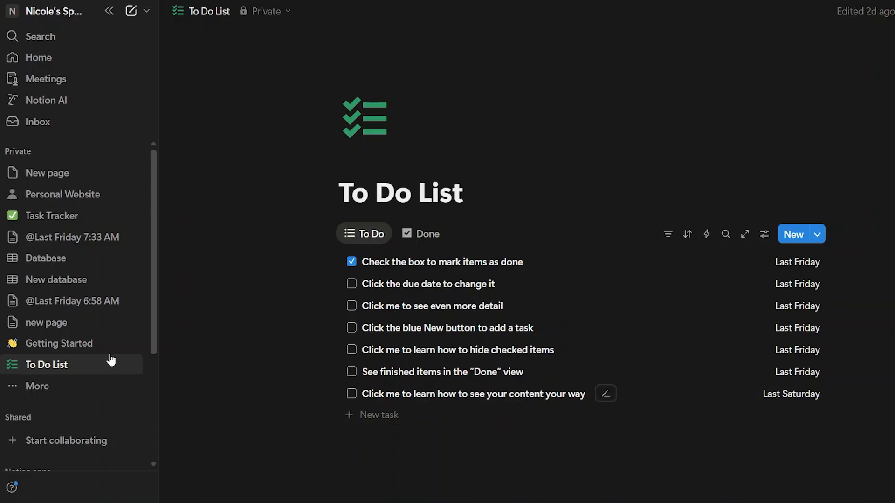
pyautogui.click(75, 347)
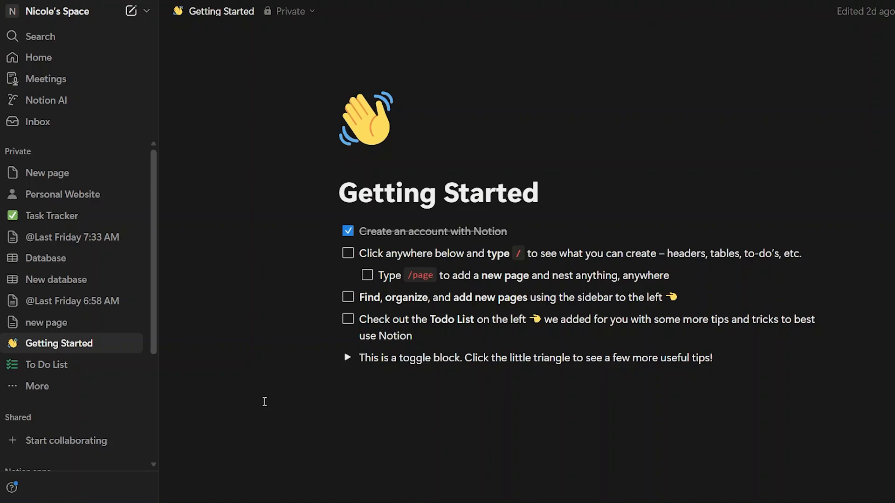
pyautogui.press('space')
pyautogui.click(216, 174)
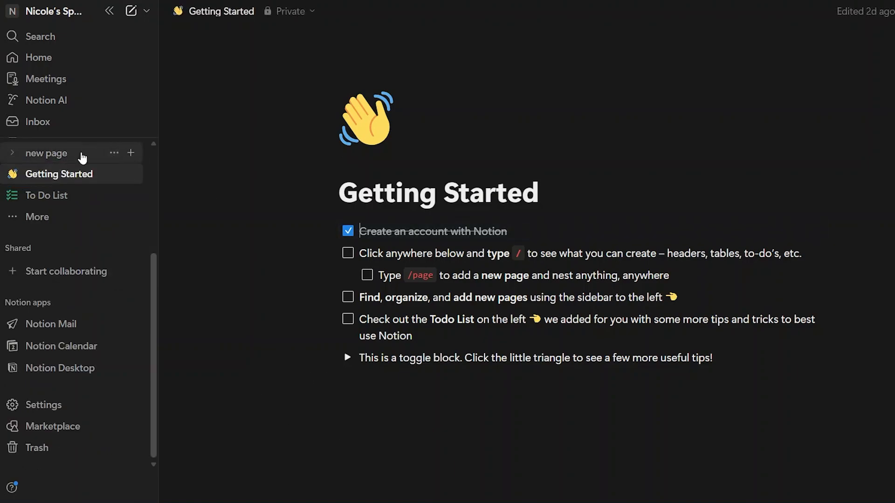
# Move the Getting Started and To Do List pages to the Trash.
pyautogui.scroll(3, 82, 158)
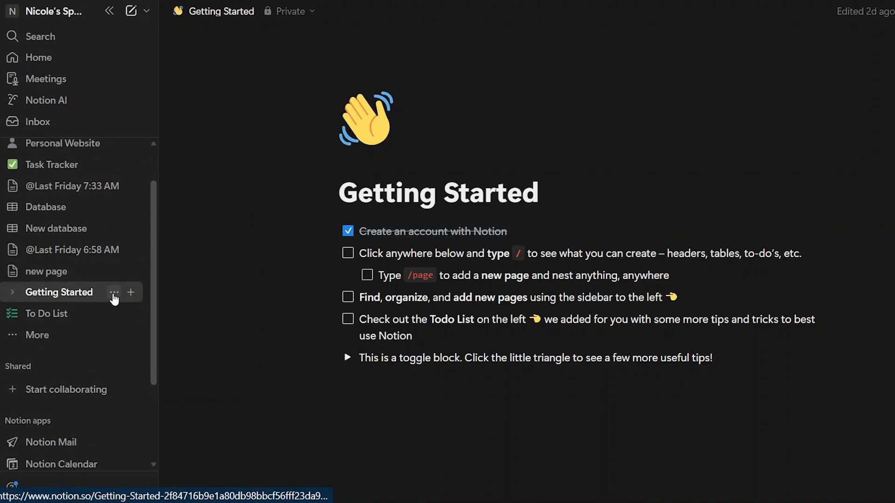
pyautogui.click(114, 293)
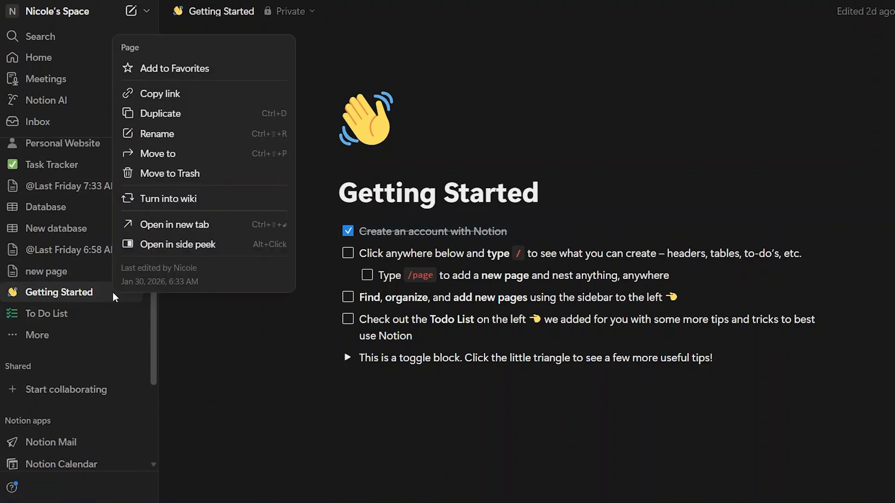
pyautogui.click(166, 175)
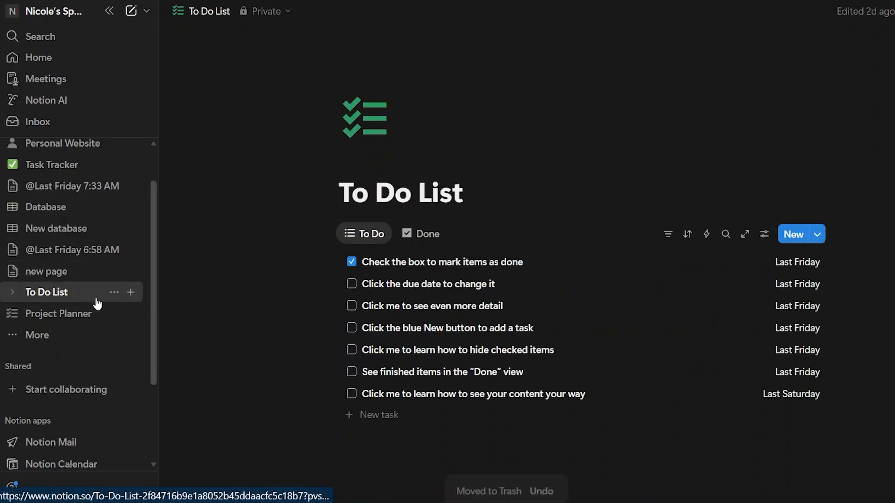
pyautogui.click(115, 292)
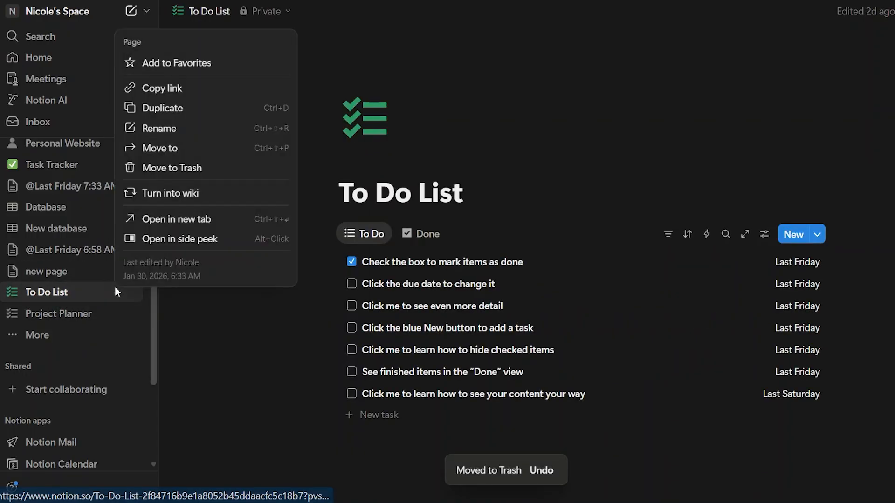
pyautogui.click(169, 169)
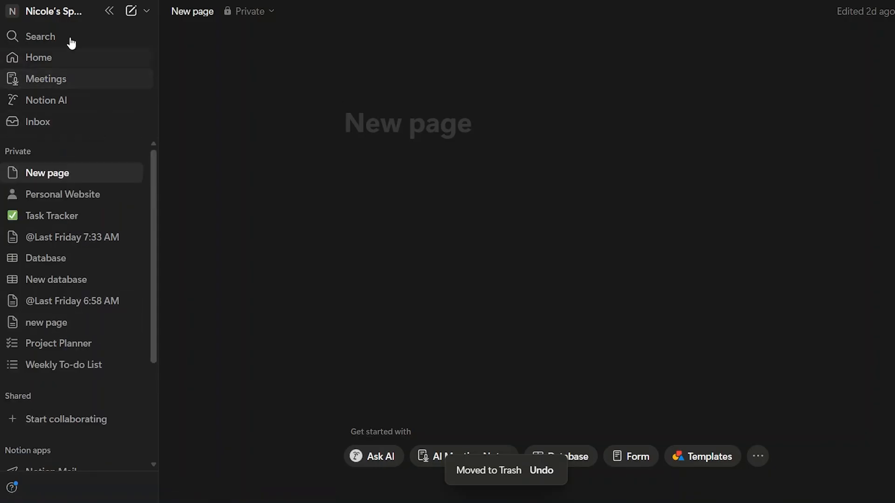
# Open the untitled New page in the private pages and title it "Homepage".
pyautogui.click(56, 280)
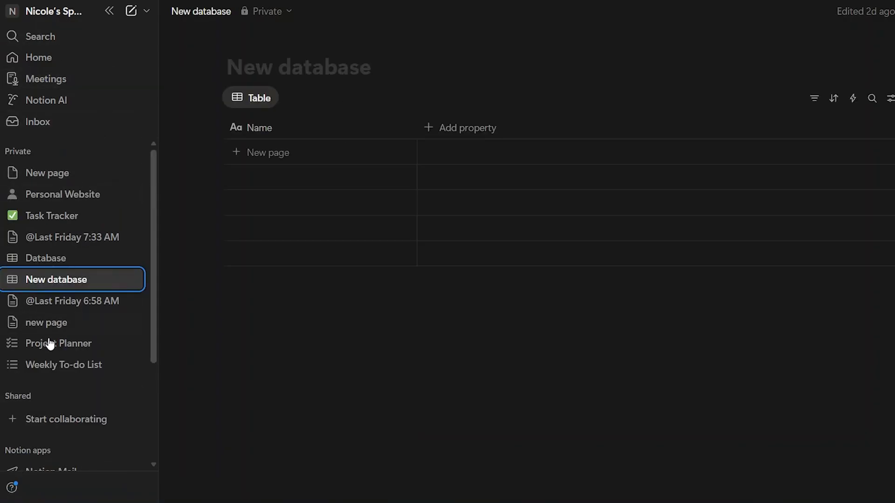
pyautogui.click(56, 175)
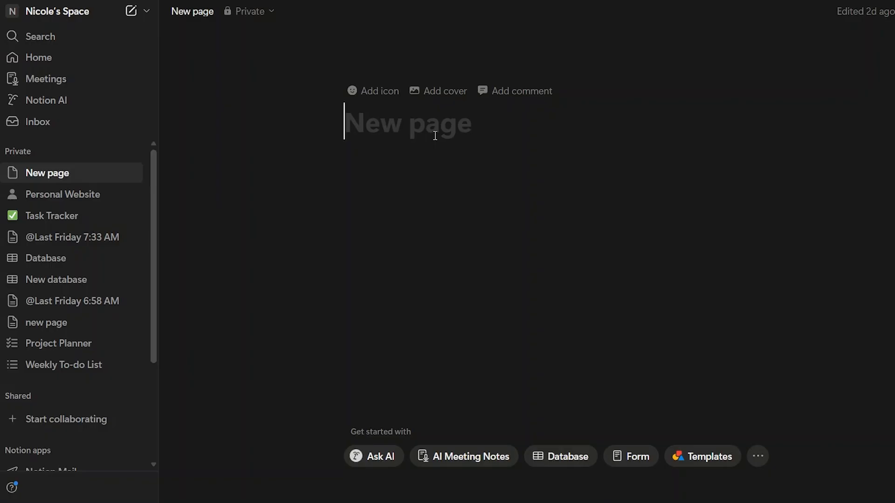
pyautogui.click(390, 163)
pyautogui.write('Home')
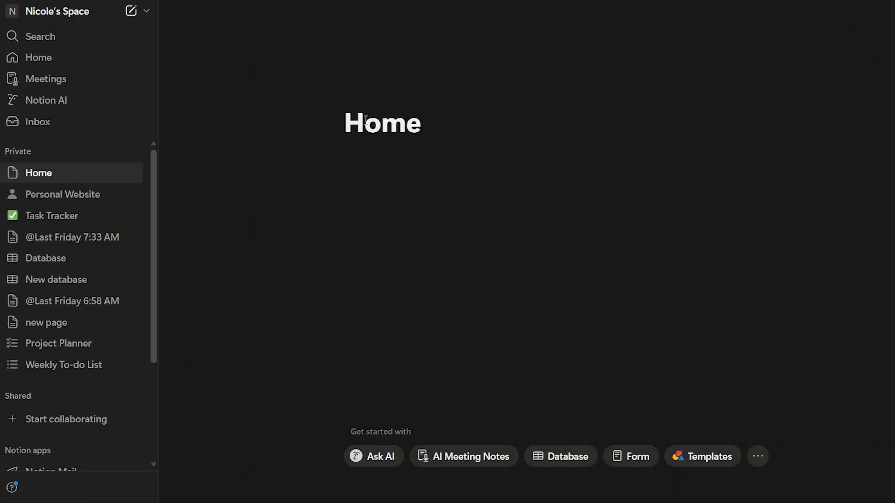
pyautogui.write('pag')
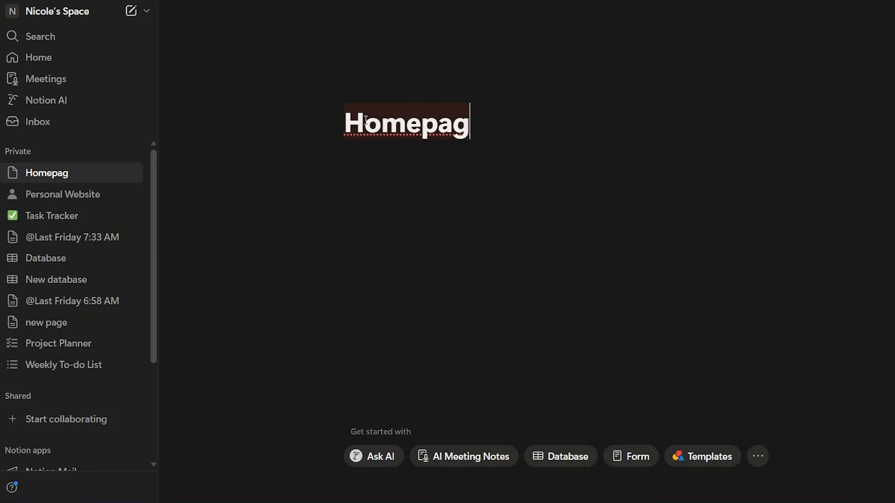
pyautogui.write('e')
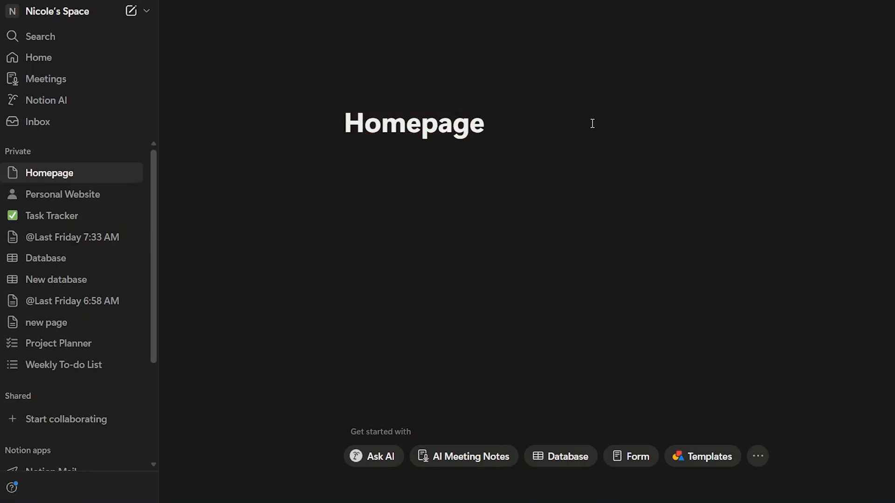
# Write "This is my main workspace." as the first line under the Homepage title and start a new line.
pyautogui.press('Return')
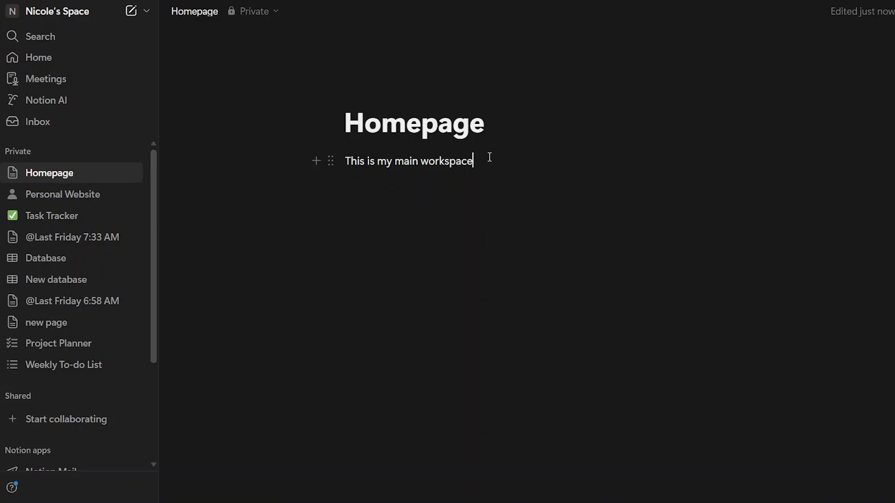
pyautogui.write('.')
pyautogui.press('Return')
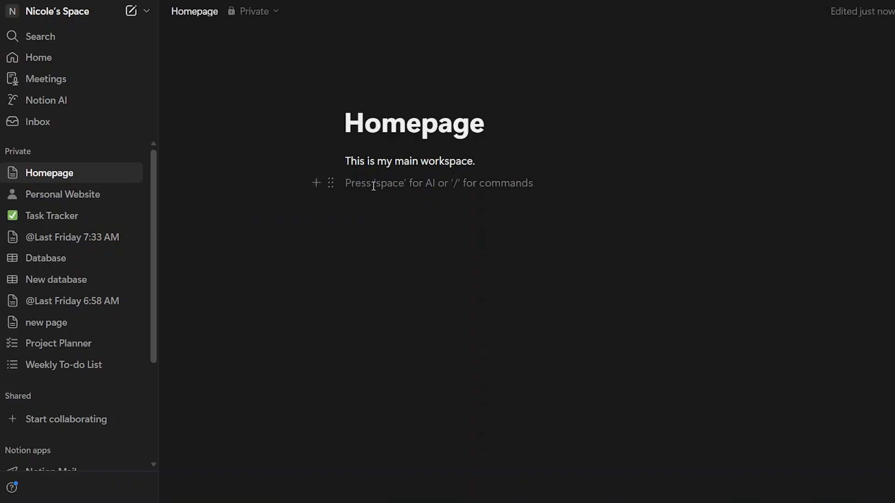
pyautogui.click(316, 183)
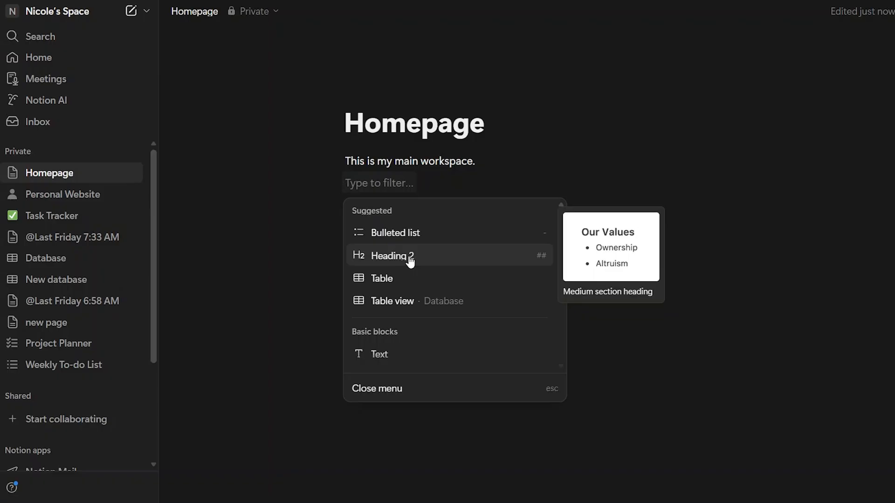
pyautogui.scroll(-3, 409, 260)
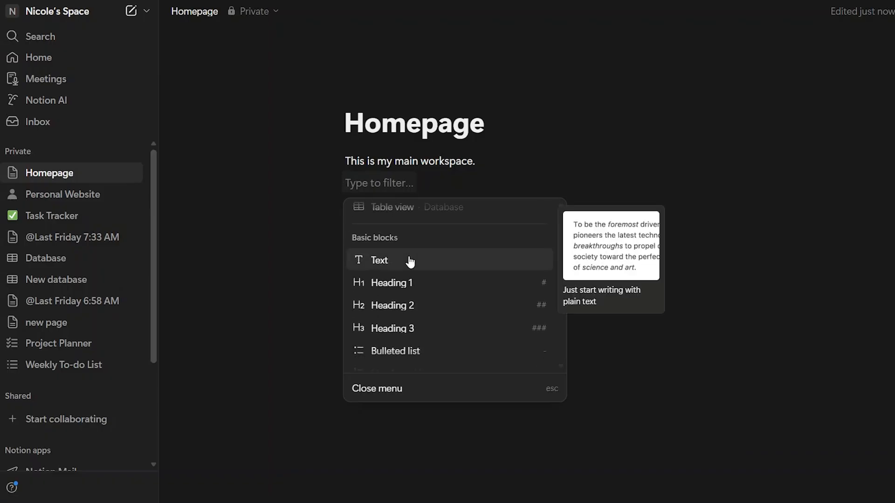
pyautogui.click(296, 191)
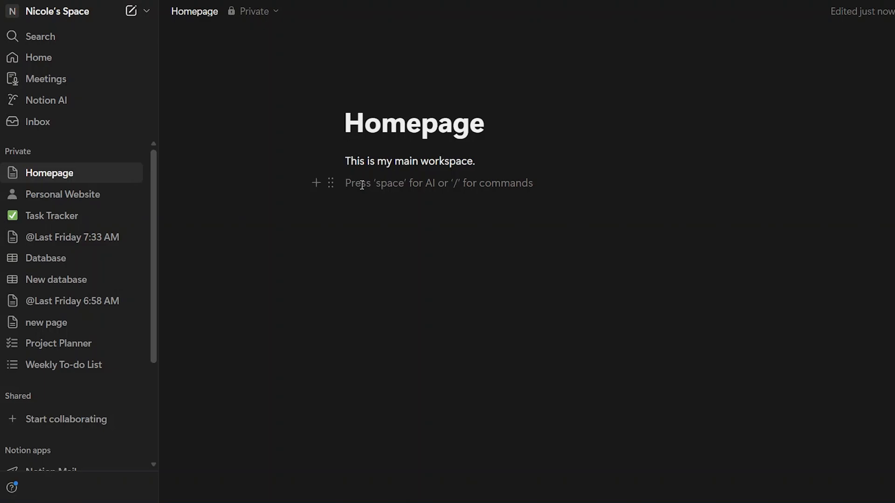
# Insert a Heading 2 block reading "My Notion Dashboard" below the workspace description, followed by an empty line.
pyautogui.write('/he')
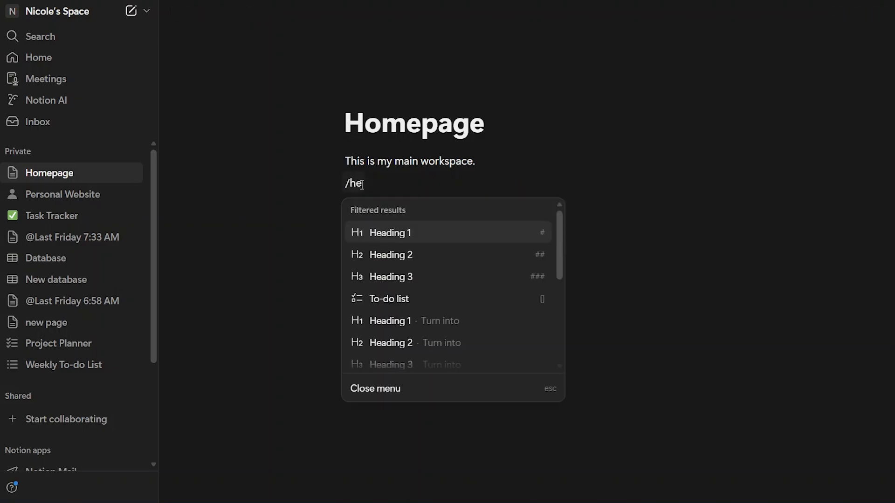
pyautogui.click(400, 266)
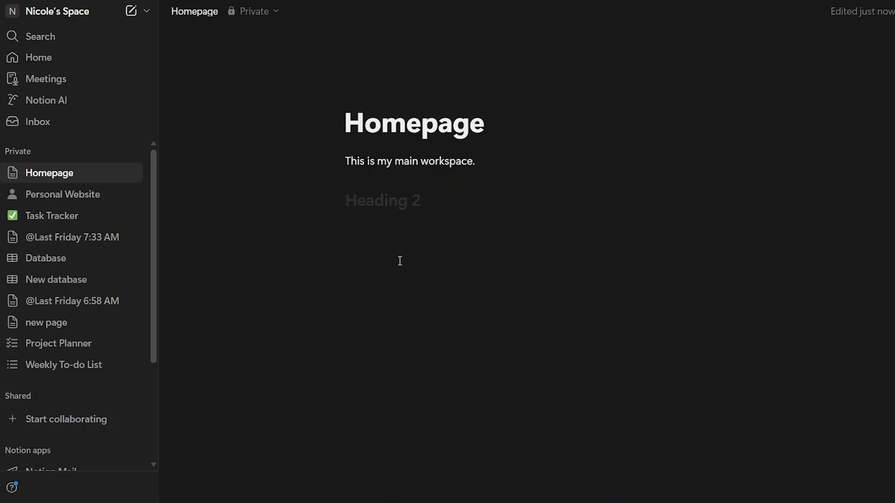
pyautogui.write('My ')
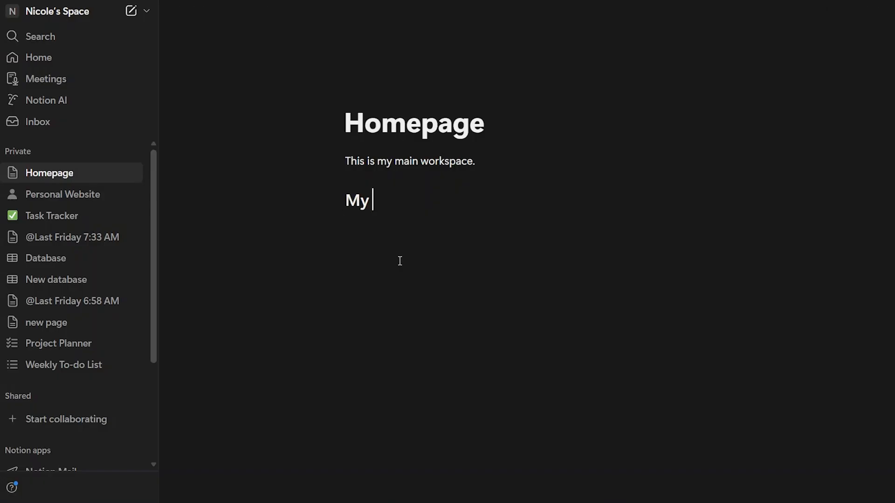
pyautogui.write('Notion Dashbard')
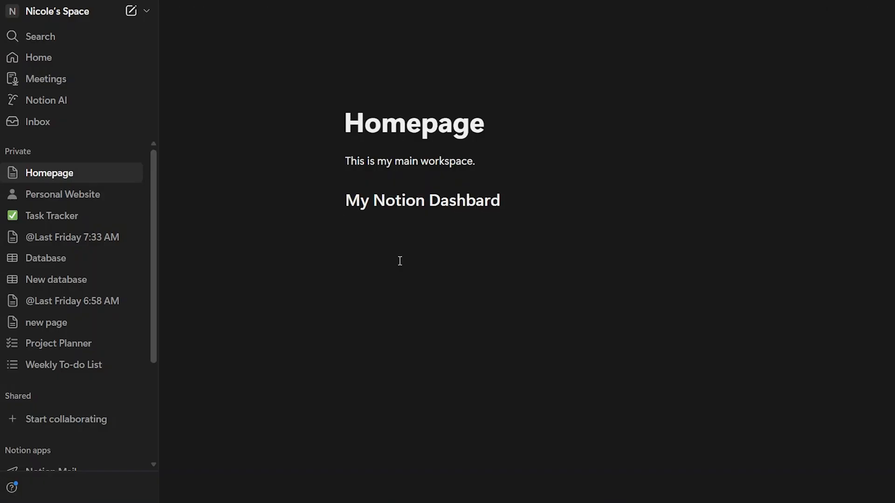
pyautogui.press('Return')
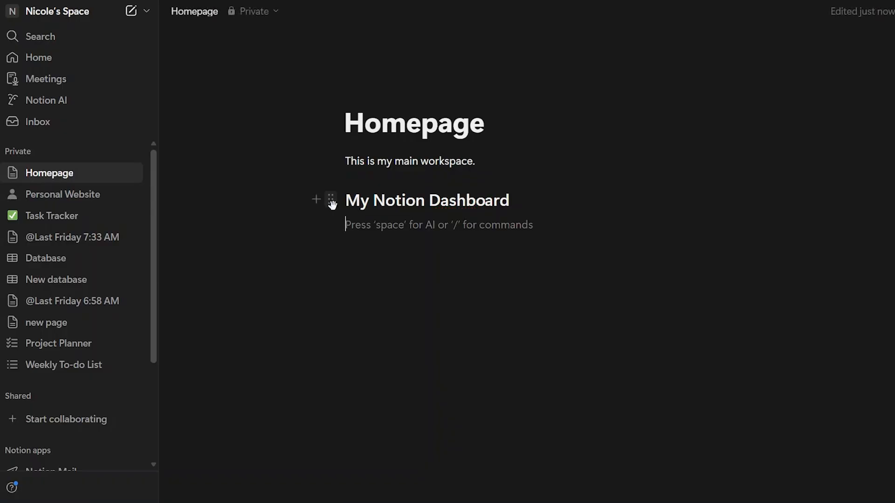
# Move the "My Notion Dashboard" heading above the "This is my main workspace." line.
pyautogui.click(331, 201)
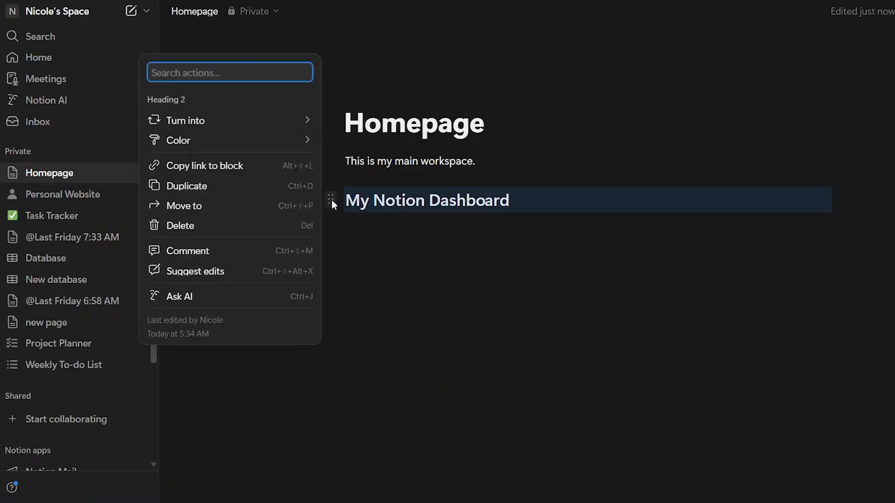
pyautogui.click(356, 319)
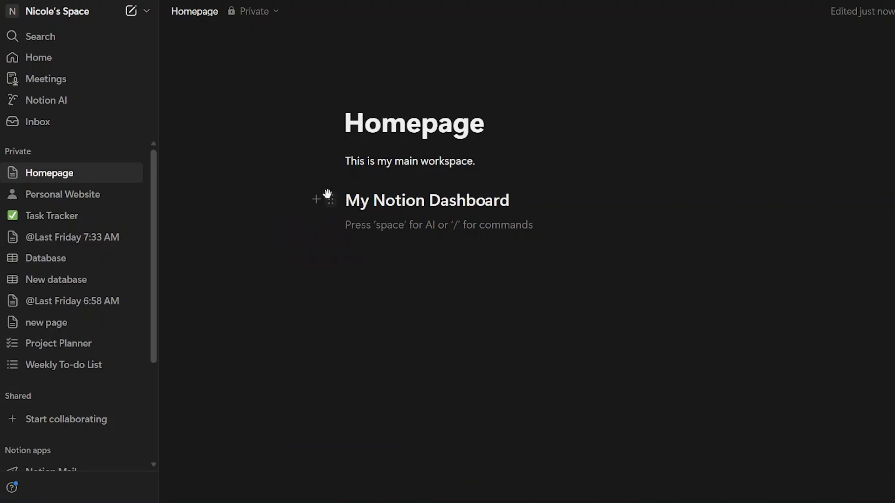
pyautogui.moveTo(328, 200); pyautogui.dragTo(326, 158)
# Insert a Heading 2 block reading "Sections" below the workspace description, followed by an empty line.
pyautogui.click(355, 234)
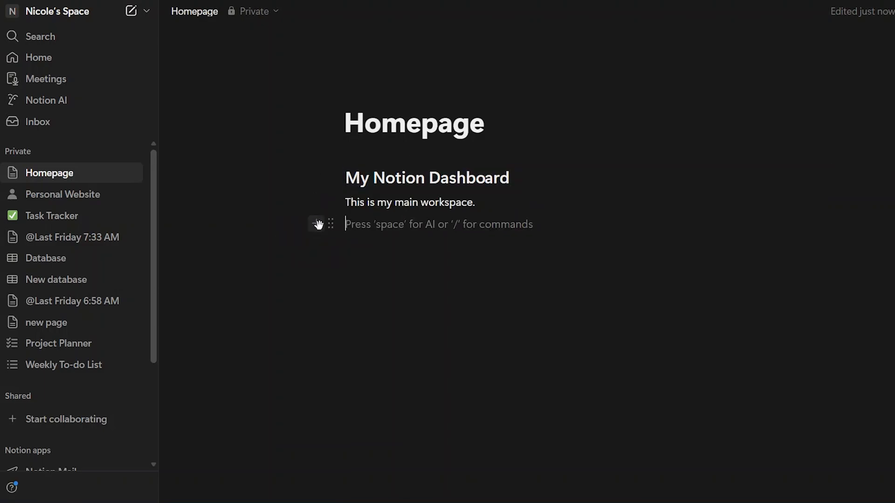
pyautogui.click(317, 224)
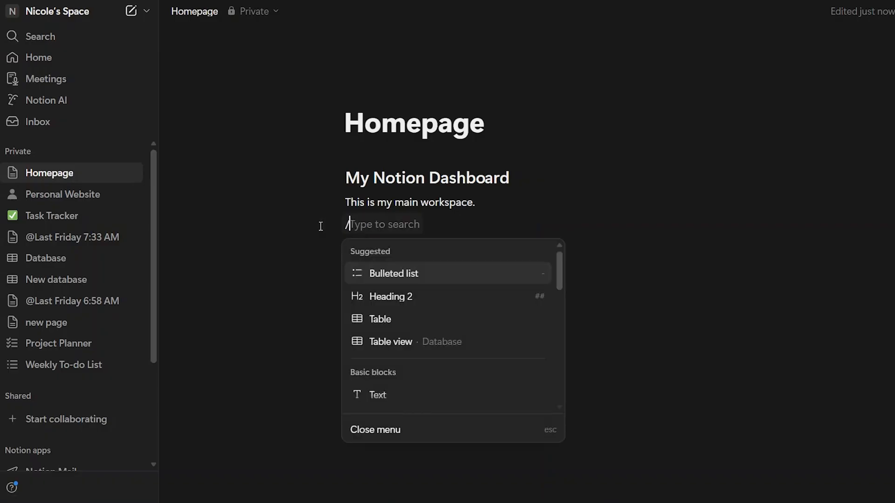
pyautogui.click(377, 296)
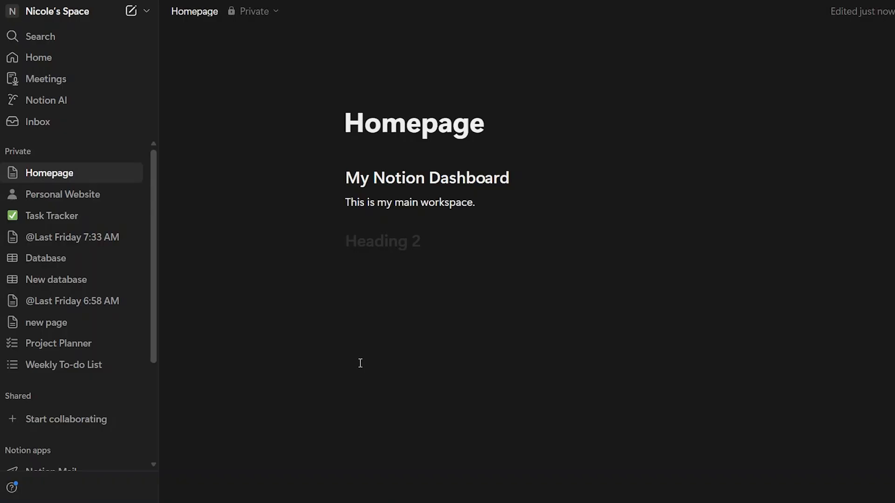
pyautogui.write('Sections')
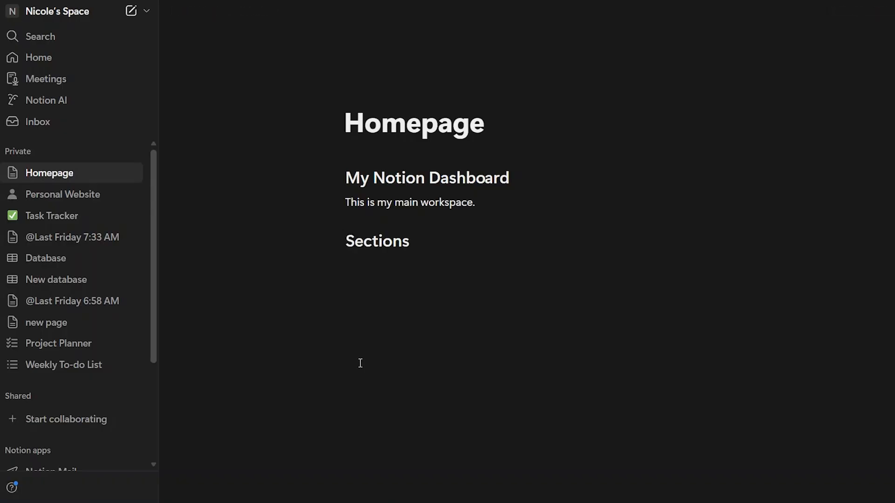
pyautogui.press('Return')
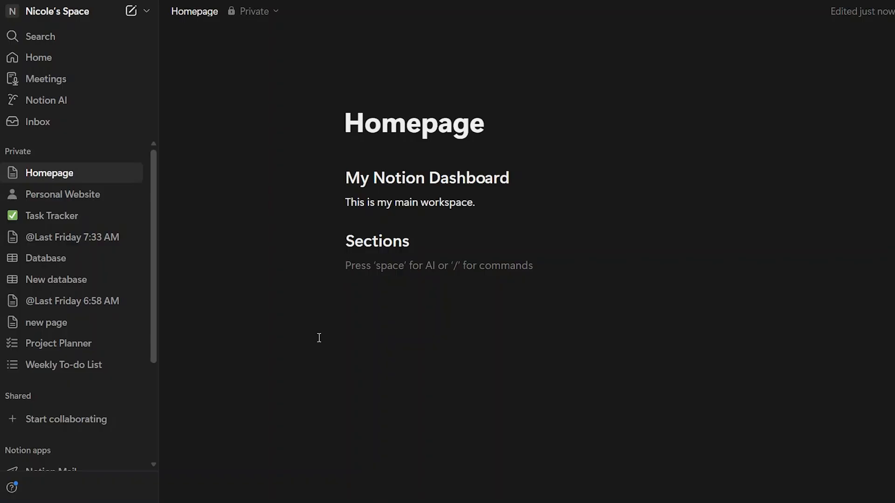
# List Tasks, Notes, Projects and Personal on separate lines under the Sections heading.
pyautogui.write('Tasks')
pyautogui.press('Return')
pyautogui.write('Notes')
pyautogui.press('Return')
pyautogui.write('Pro')
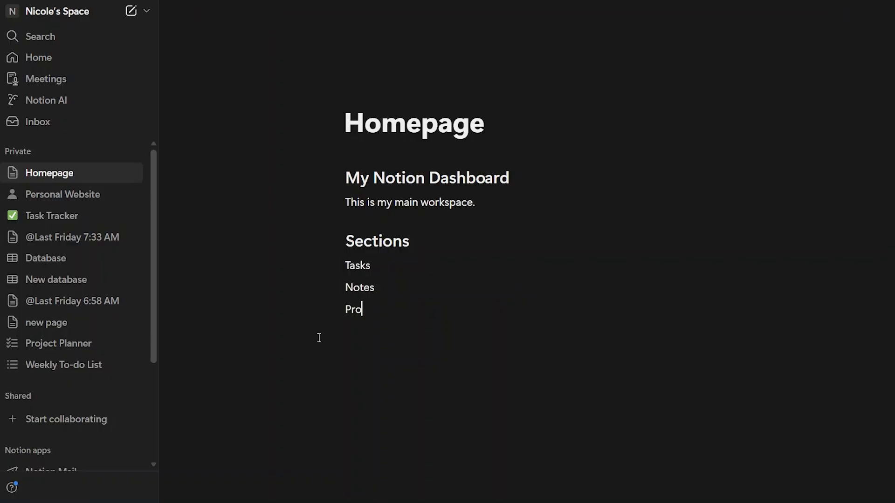
pyautogui.write('jects')
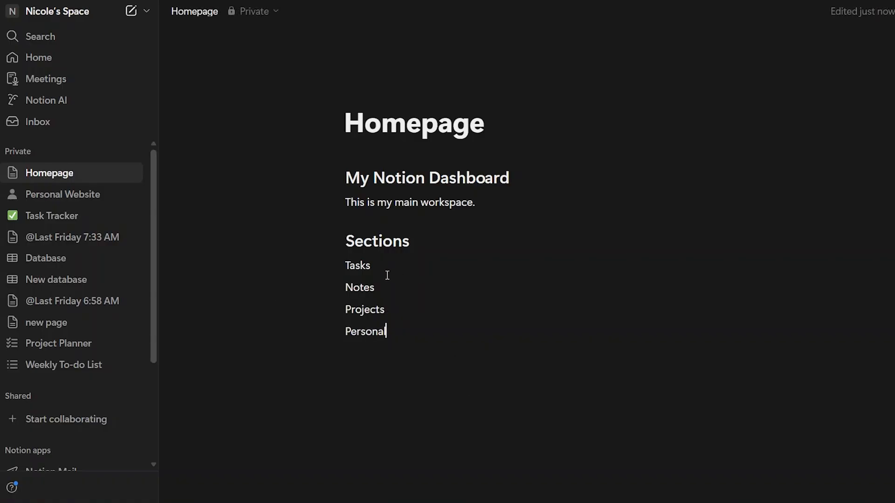
# Turn the Tasks line into a page, open it for a check and return to Homepage.
pyautogui.moveTo(373, 269); pyautogui.dragTo(344, 267)
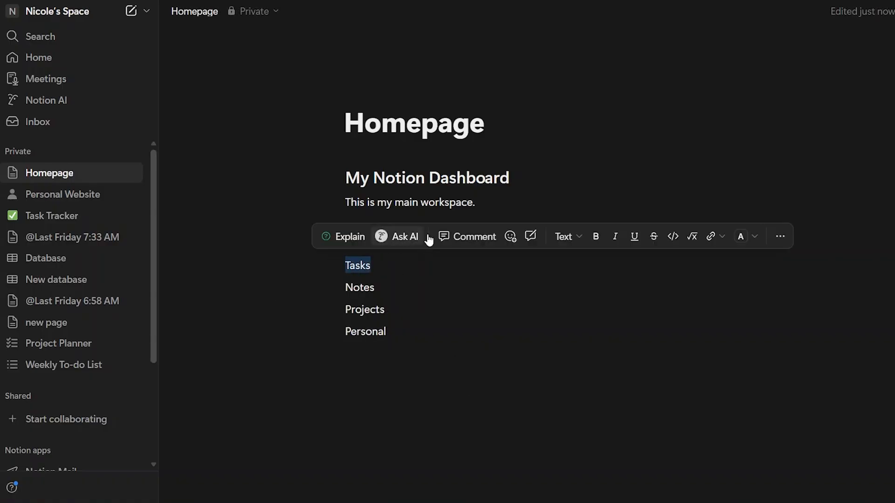
pyautogui.click(783, 237)
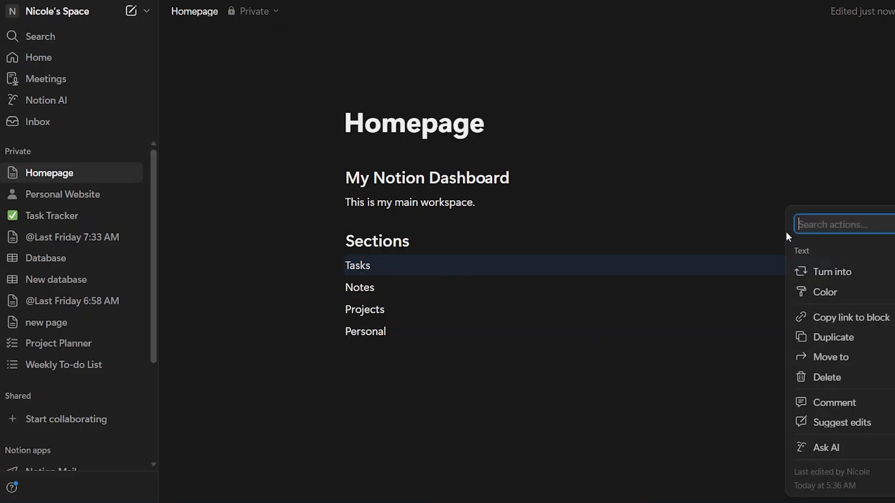
pyautogui.moveTo(834, 277)
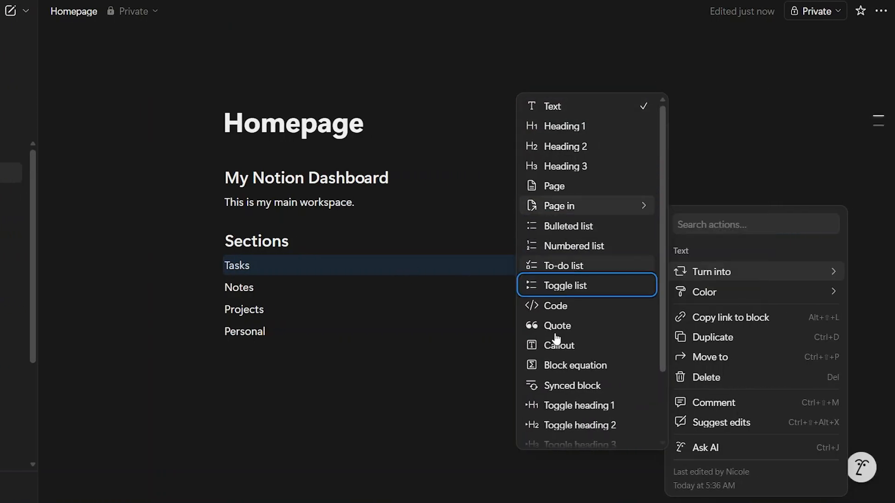
pyautogui.click(559, 187)
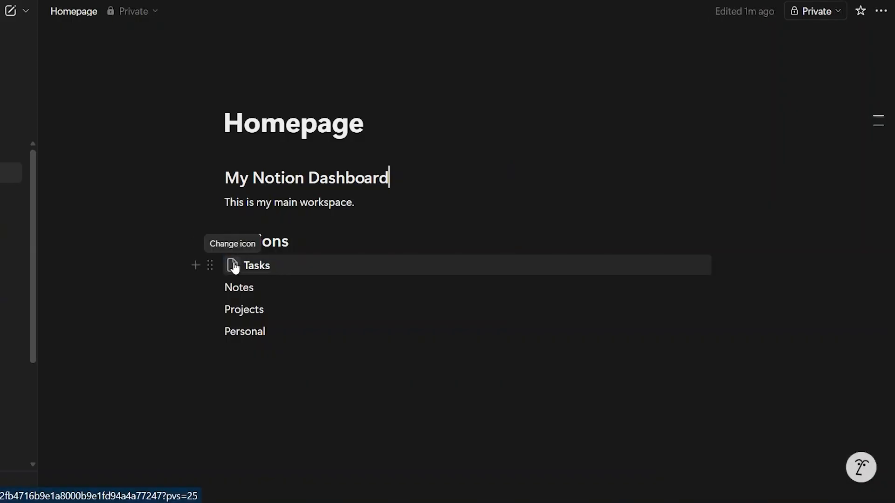
pyautogui.click(279, 266)
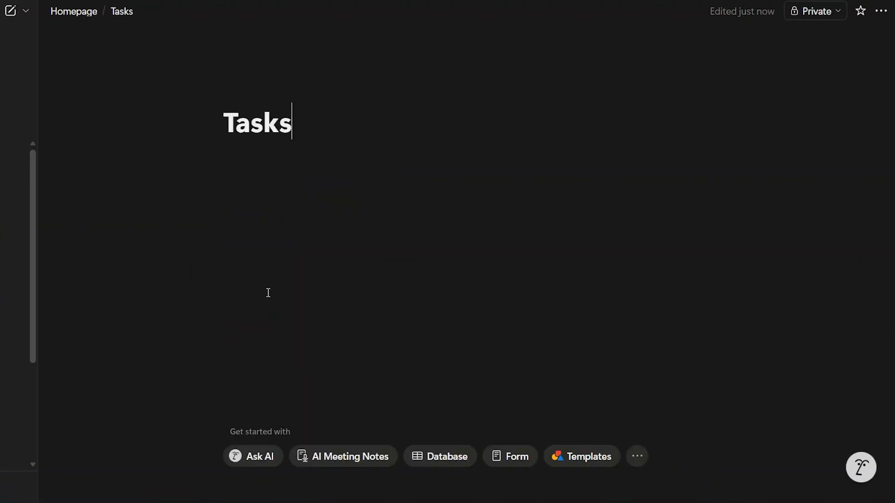
pyautogui.click(71, 18)
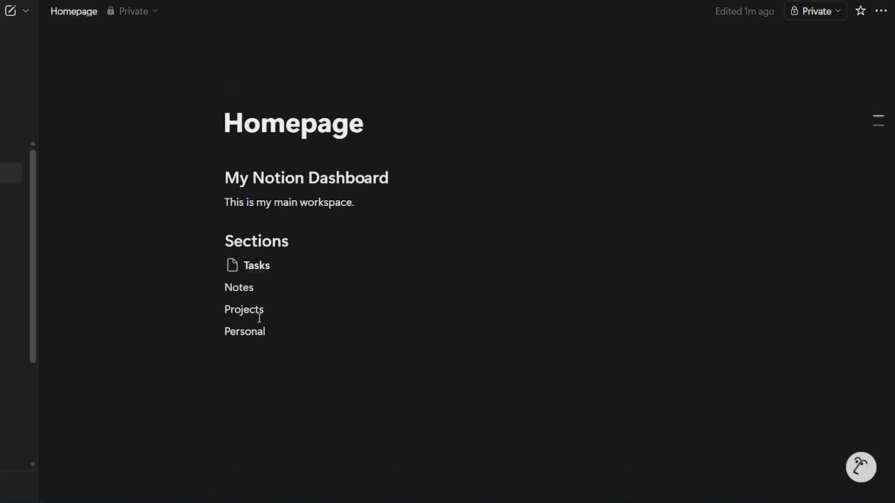
# Turn the Notes line under Sections into a page.
pyautogui.doubleClick(254, 288)
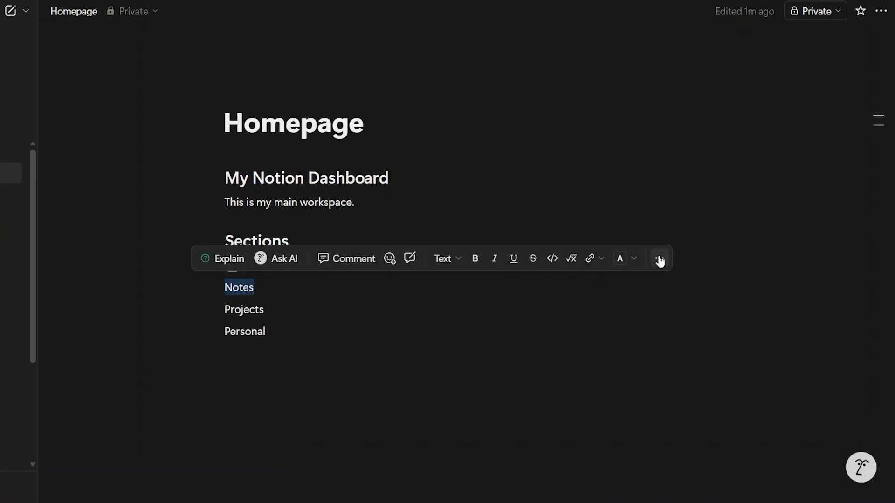
pyautogui.click(659, 259)
pyautogui.moveTo(711, 271)
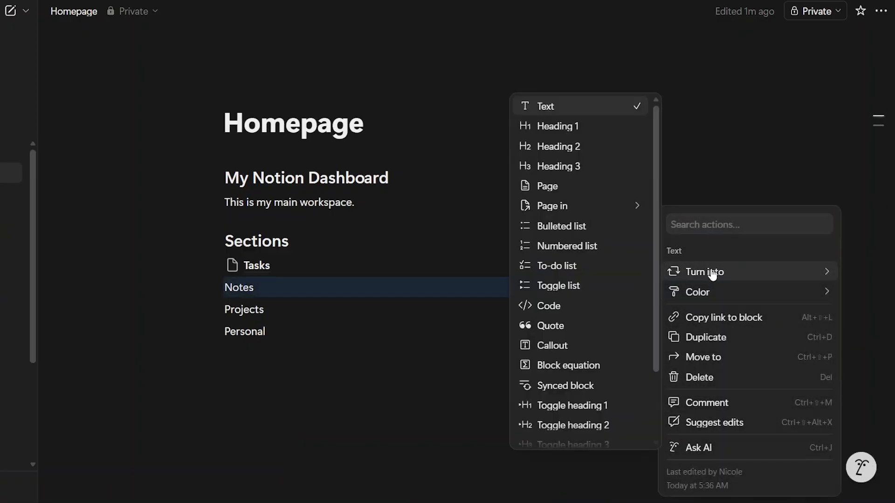
pyautogui.click(551, 187)
# Turn the Projects line under Sections into a page.
pyautogui.click(263, 308)
pyautogui.moveTo(264, 308); pyautogui.dragTo(219, 311)
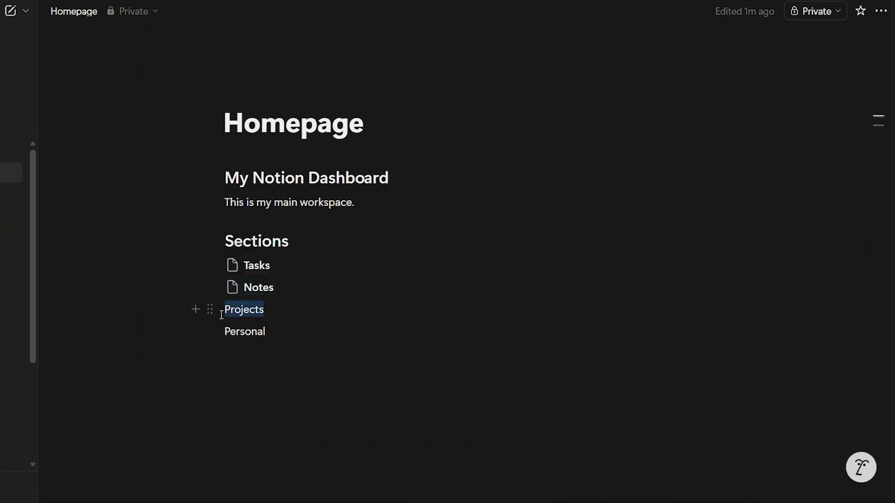
pyautogui.click(658, 279)
pyautogui.moveTo(729, 271)
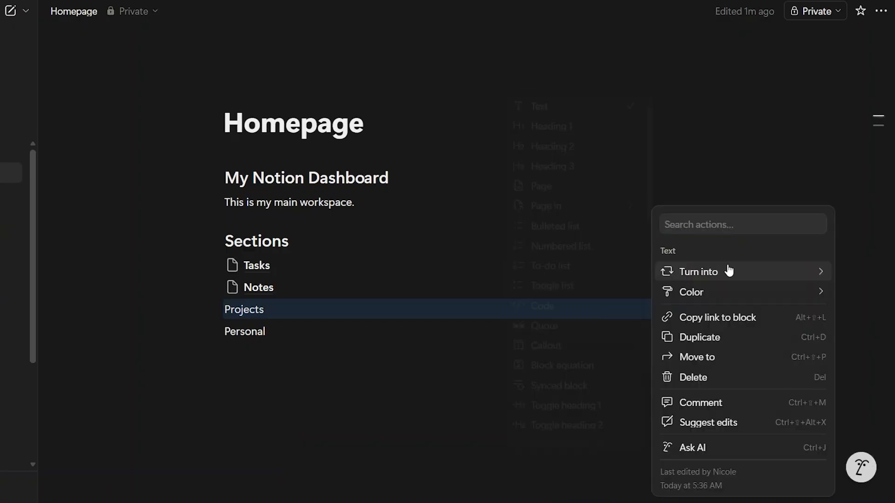
pyautogui.click(557, 186)
# Turn the Personal line into a page and start an empty line below the section list.
pyautogui.doubleClick(258, 335)
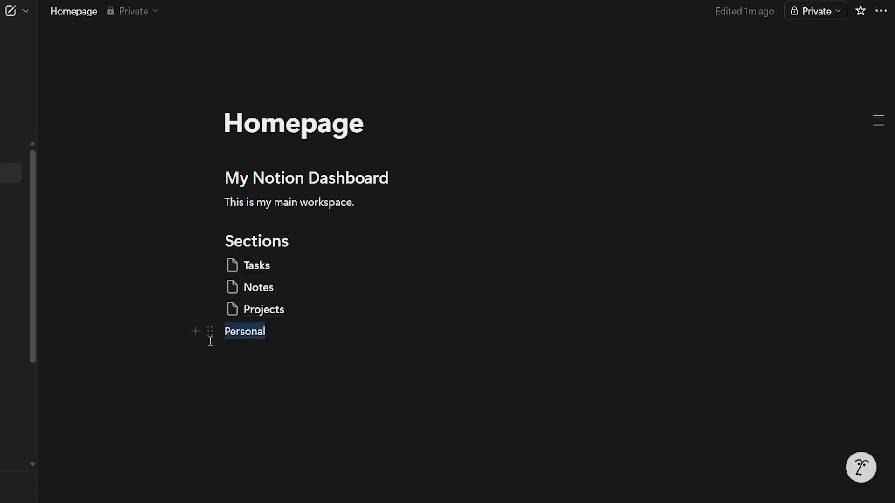
pyautogui.click(659, 304)
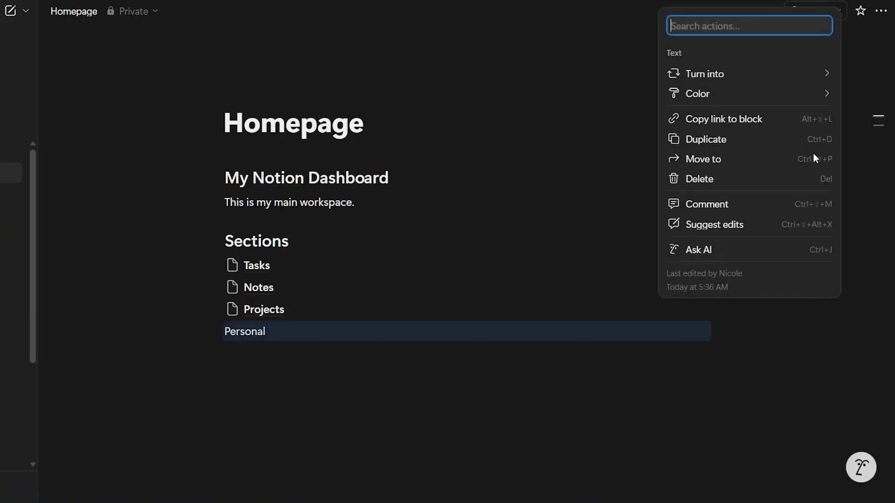
pyautogui.moveTo(717, 74)
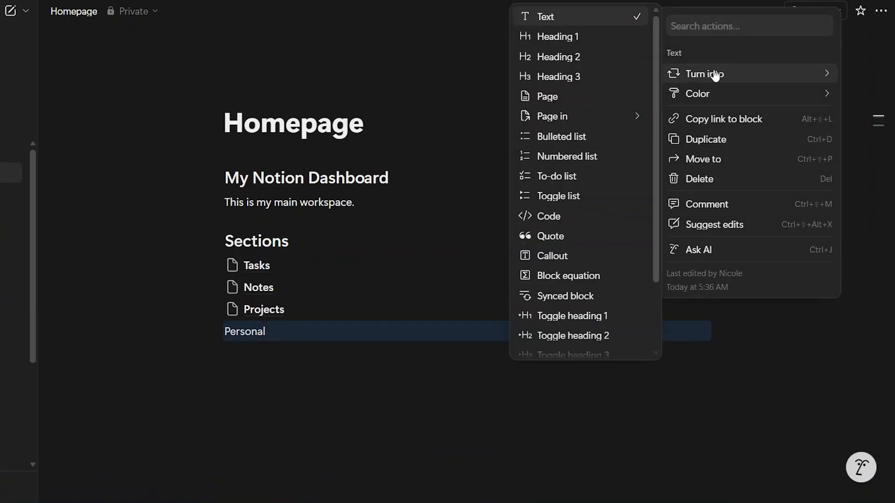
pyautogui.click(552, 97)
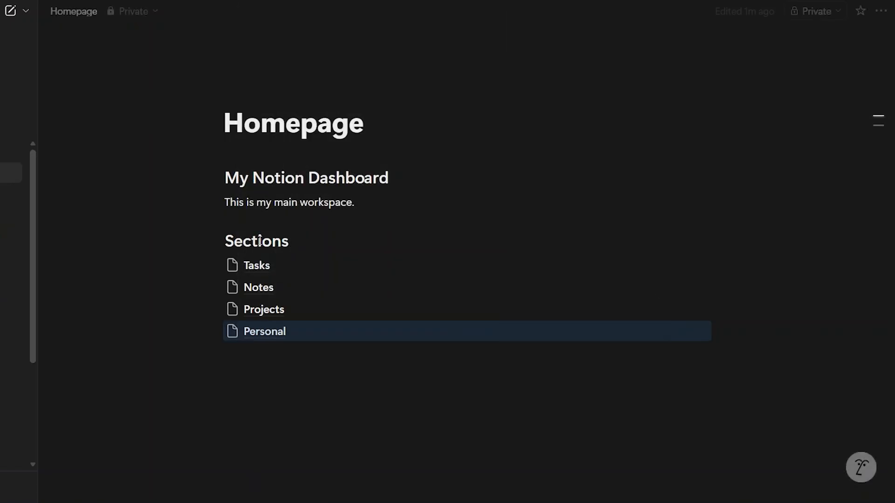
pyautogui.click(254, 455)
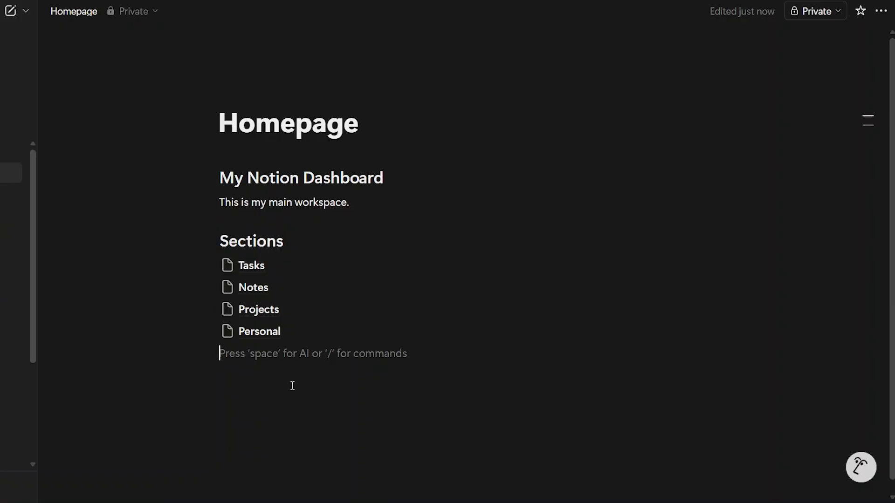
# Open the Tasks page and insert a Table view database under its title, dismissing the data source choices.
pyautogui.moveTo(408, 267)
pyautogui.click(247, 267)
pyautogui.click(304, 127)
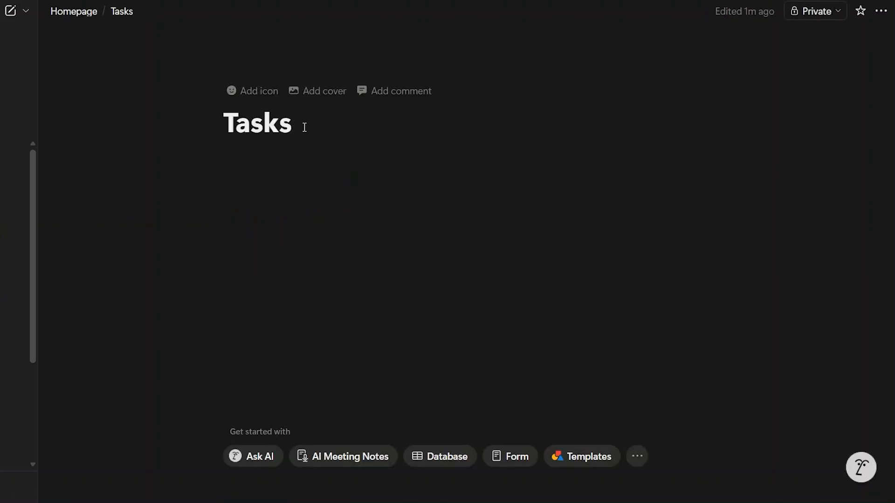
pyautogui.press('Return')
pyautogui.click(202, 161)
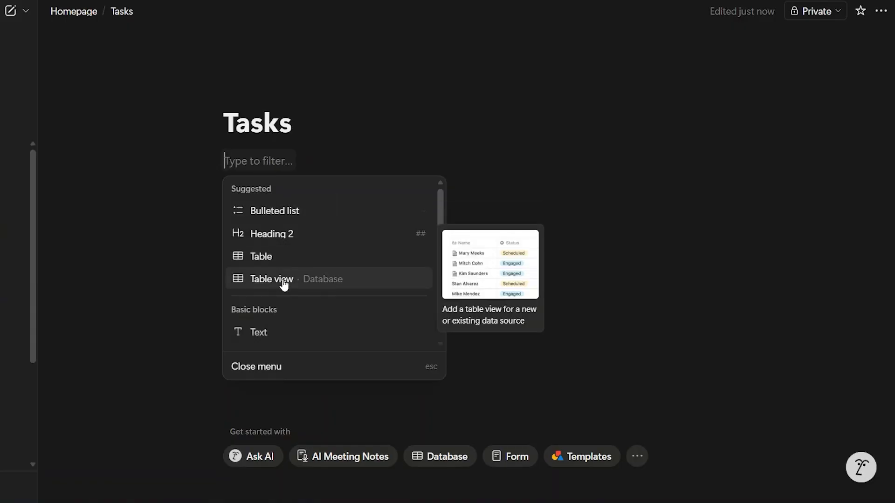
pyautogui.write('/')
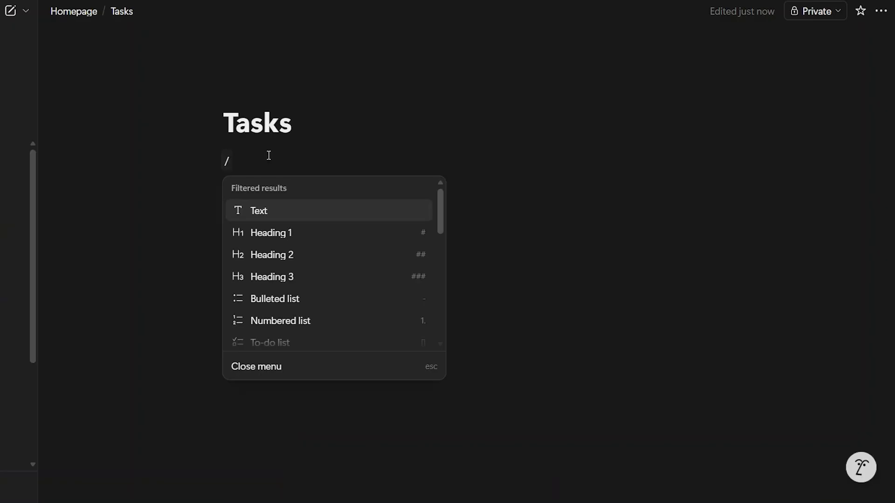
pyautogui.write('tabl')
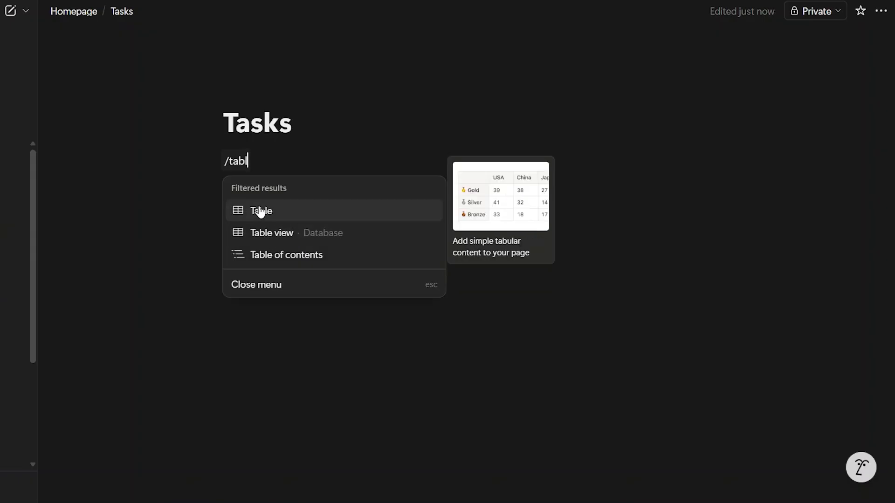
pyautogui.click(269, 233)
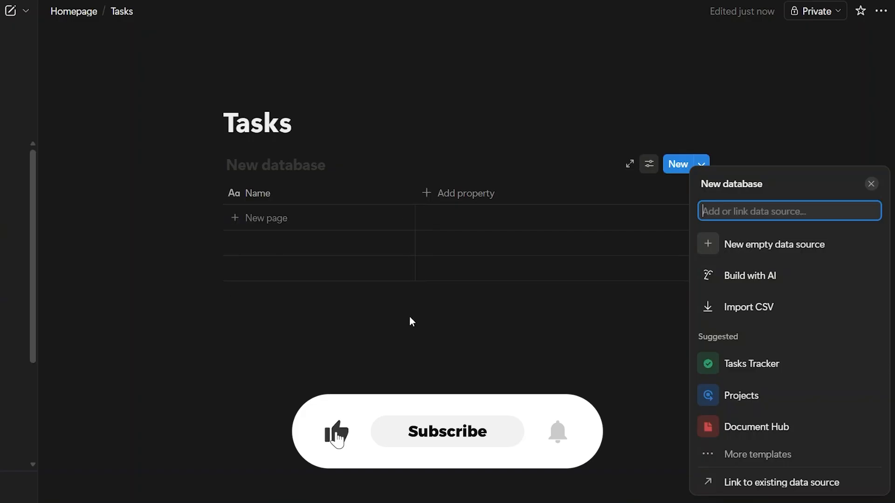
pyautogui.press('Escape')
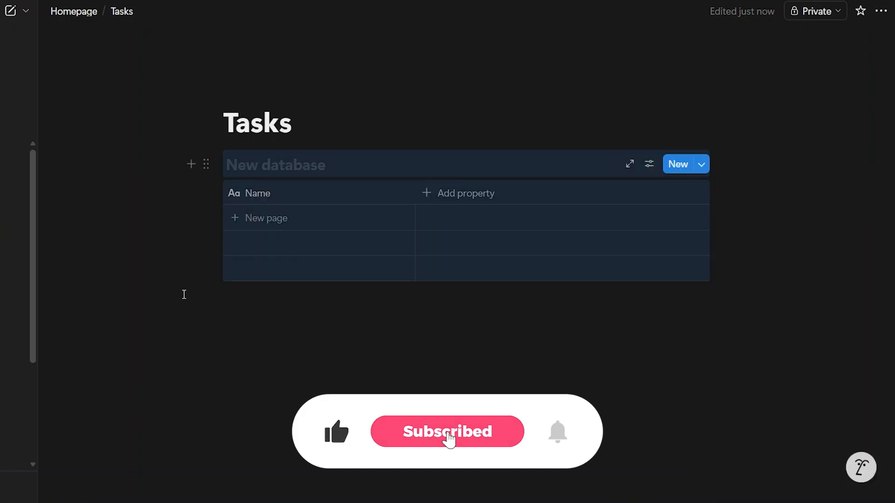
# Name the new database on the Tasks page "My Tasks".
pyautogui.click(294, 161)
pyautogui.write('My')
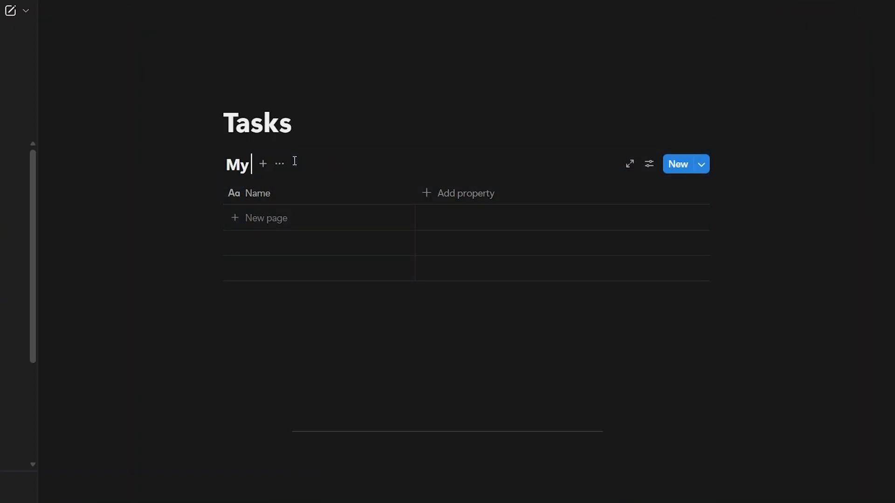
pyautogui.write(' Tasks')
pyautogui.press('Left')
pyautogui.press('Left')
pyautogui.write('s')
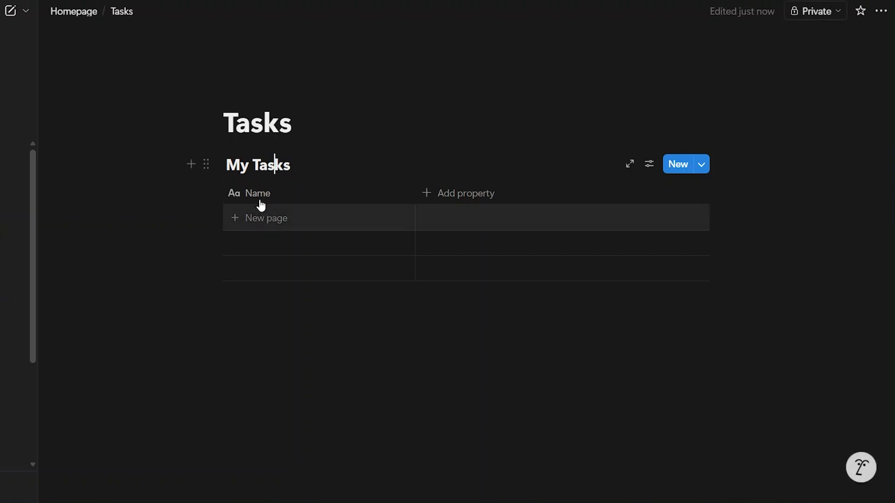
# Rename the Name property of the My Tasks table to "Task Name".
pyautogui.click(296, 203)
pyautogui.click(291, 222)
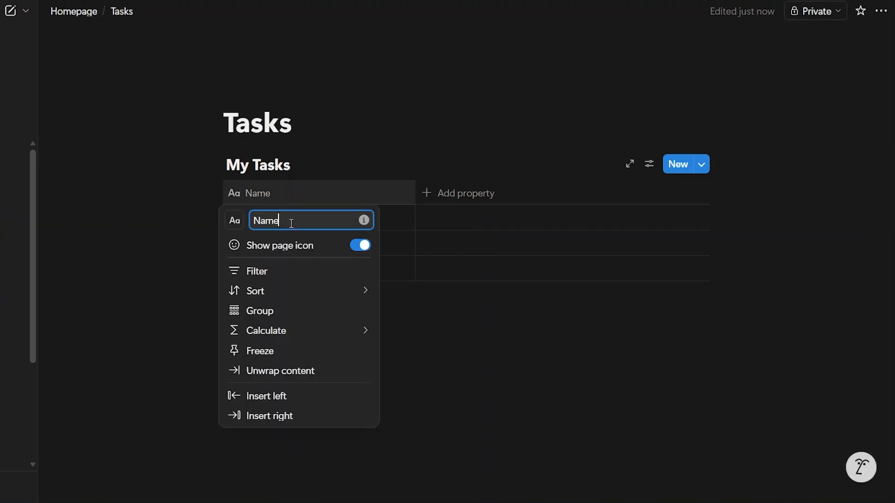
pyautogui.press('BackSpace')
pyautogui.press('BackSpace')
pyautogui.press('BackSpace')
pyautogui.press('BackSpace')
pyautogui.write('Task')
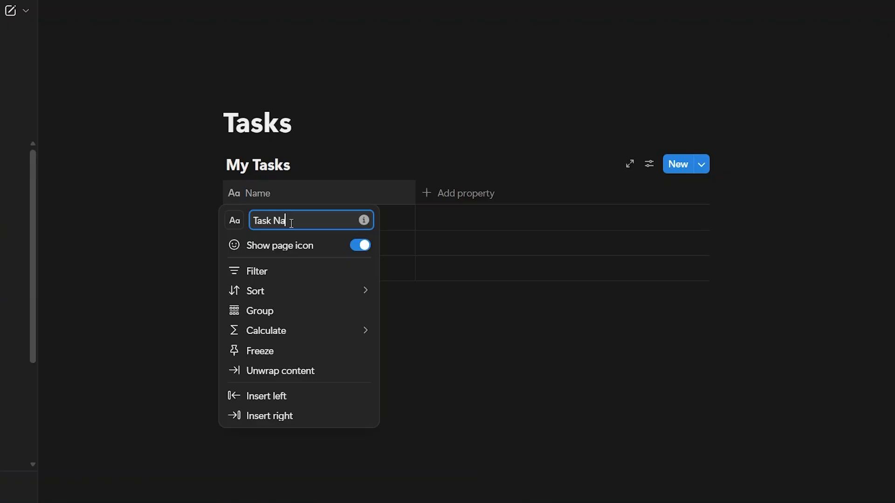
pyautogui.click(457, 194)
# Add a Text property named "Status" to the My Tasks table.
pyautogui.click(429, 194)
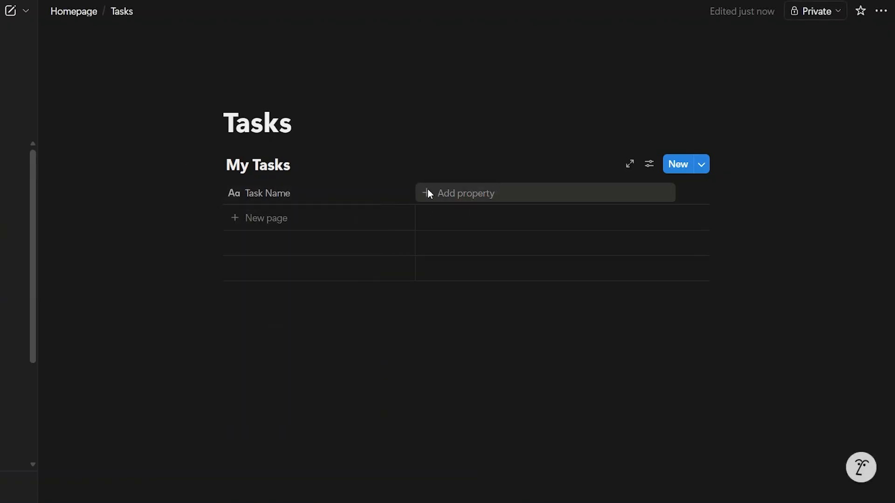
pyautogui.click(457, 324)
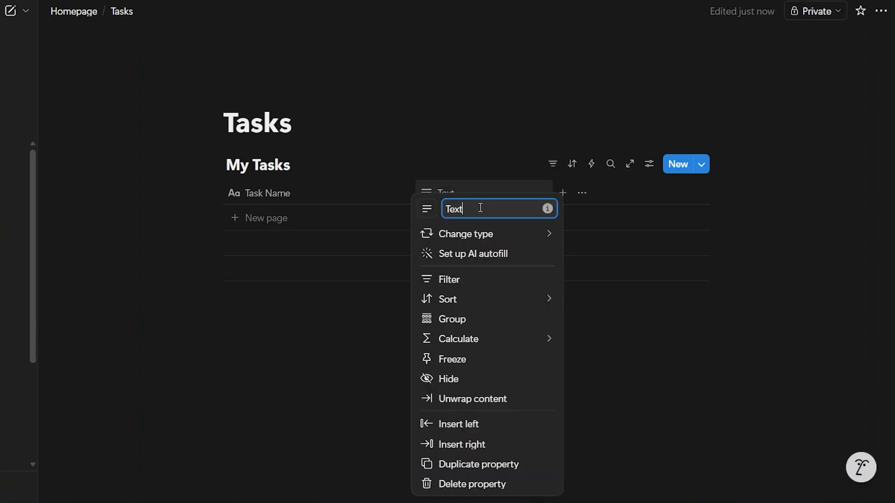
pyautogui.press('BackSpace')
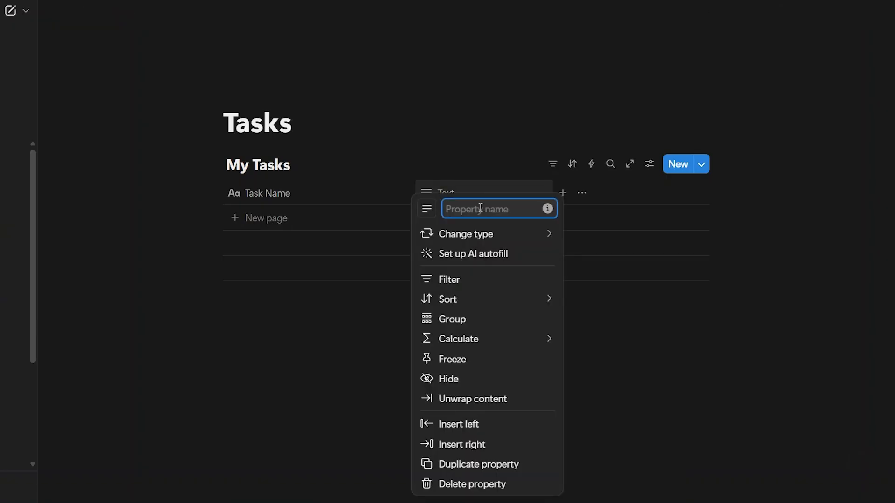
pyautogui.write('Status')
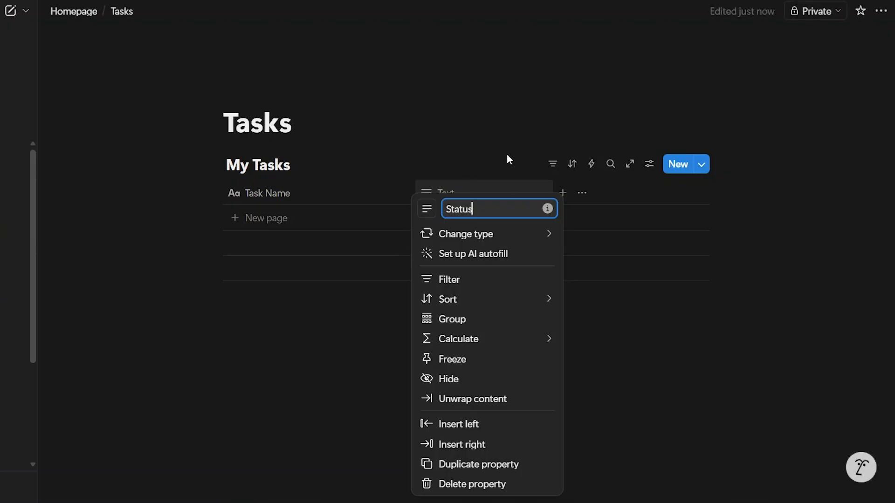
pyautogui.click(499, 138)
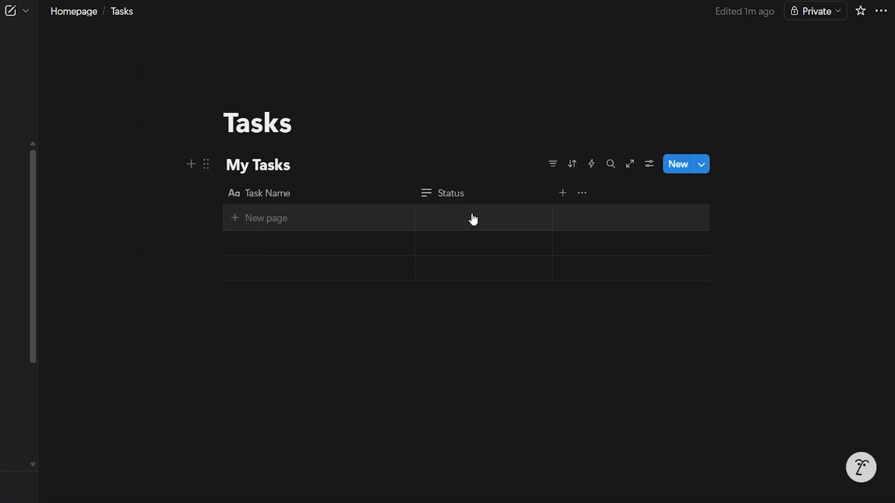
# Add another Text property to the My Tasks table and name it "Due Date".
pyautogui.click(562, 193)
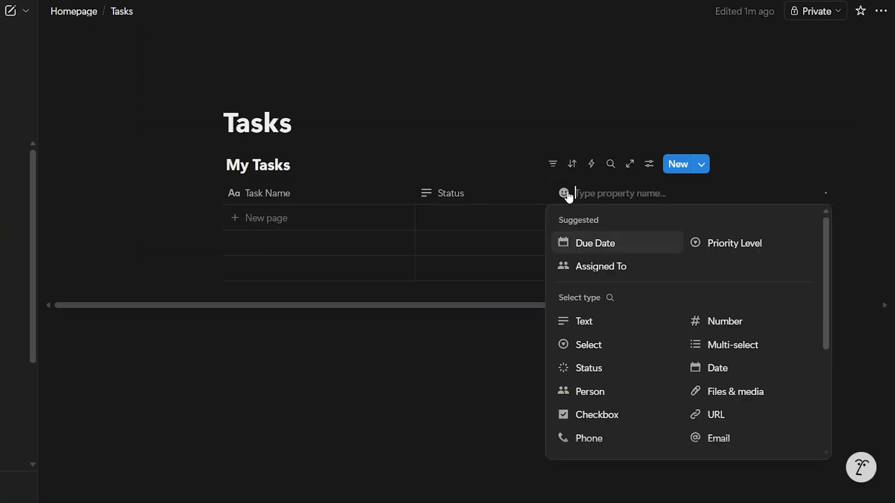
pyautogui.click(585, 322)
pyautogui.click(597, 193)
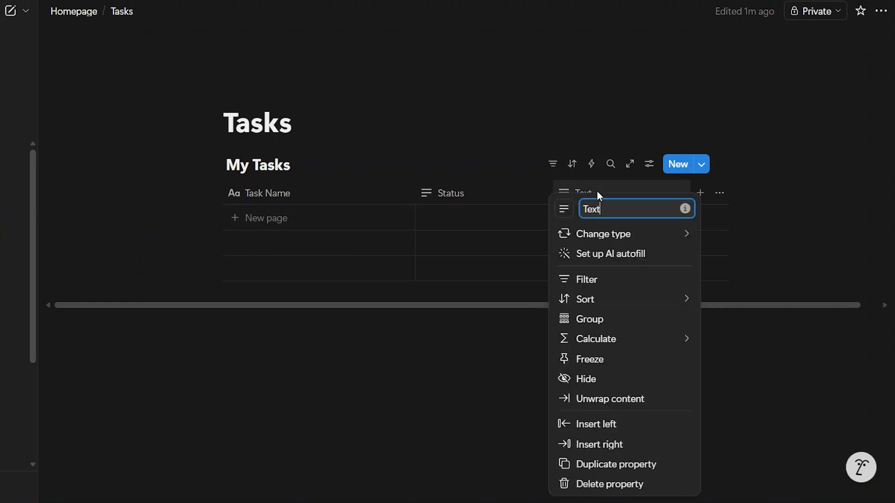
pyautogui.press('BackSpace')
pyautogui.press('BackSpace')
pyautogui.press('BackSpace')
pyautogui.press('BackSpace')
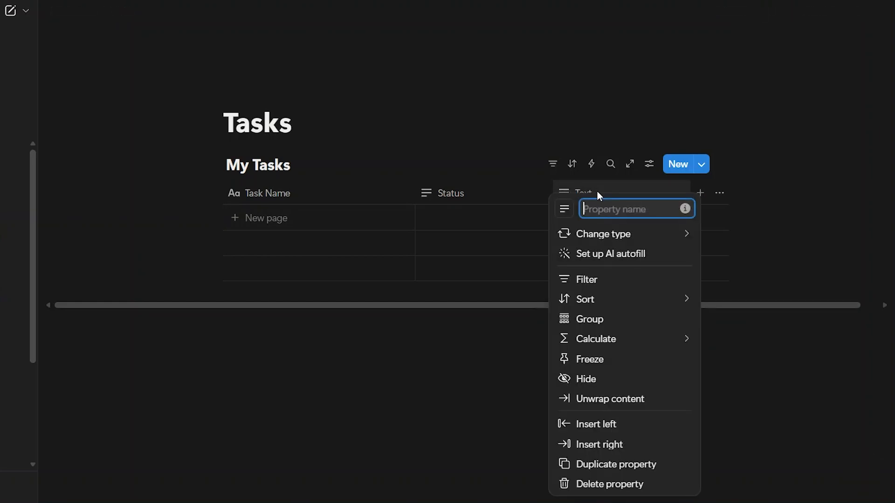
pyautogui.write('Due Date')
pyautogui.click(616, 94)
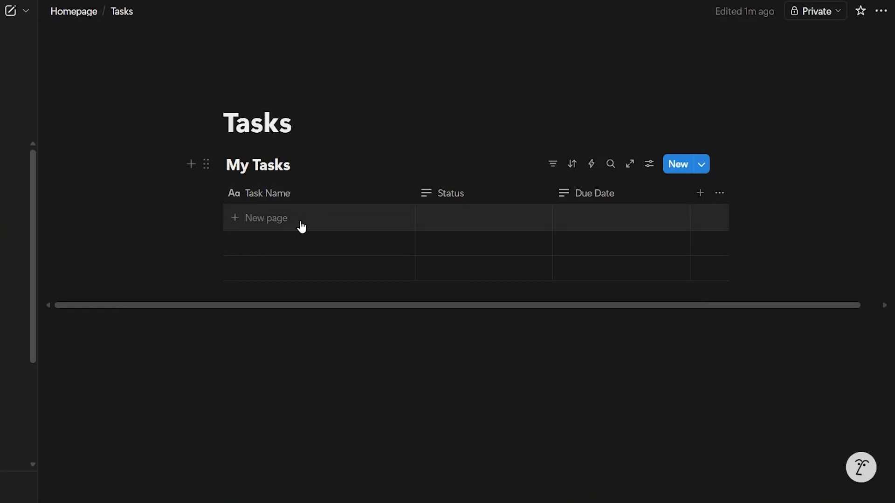
# Add the task "Website Redesign" with status "In Process" and due date "Tomorrow" to the My Tasks table.
pyautogui.click(260, 222)
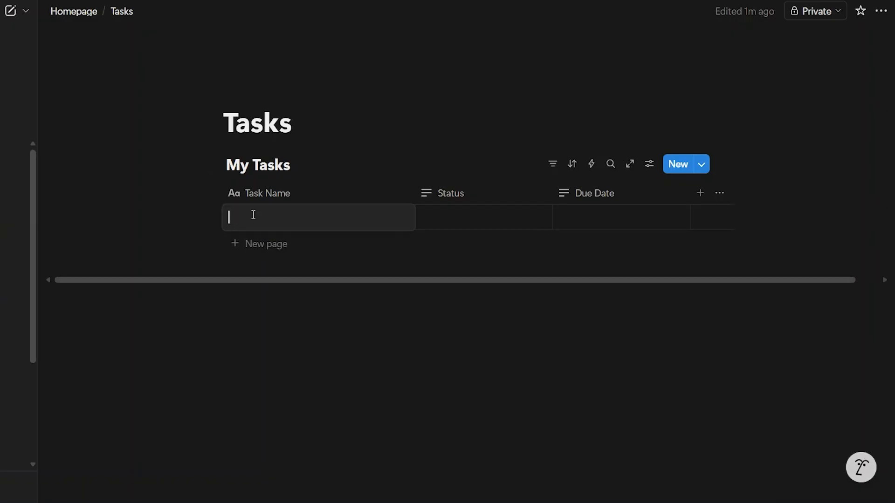
pyautogui.write('Website ')
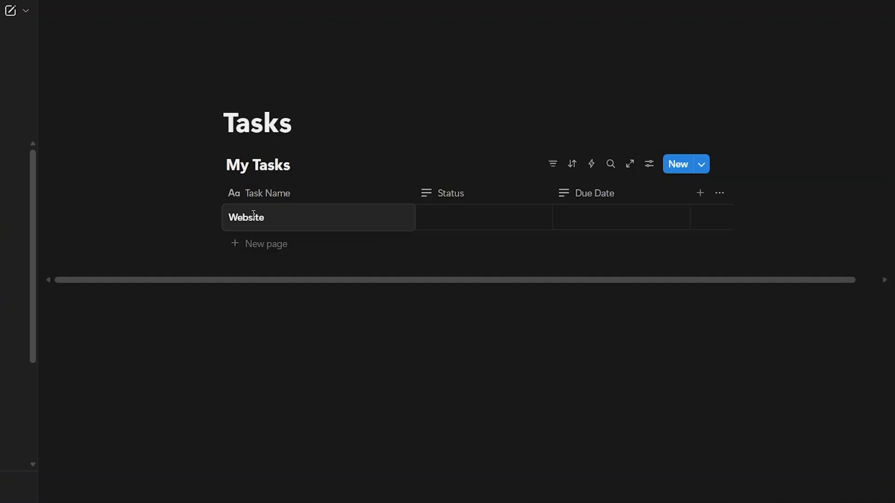
pyautogui.write('Redesign')
pyautogui.click(456, 214)
pyautogui.write('In')
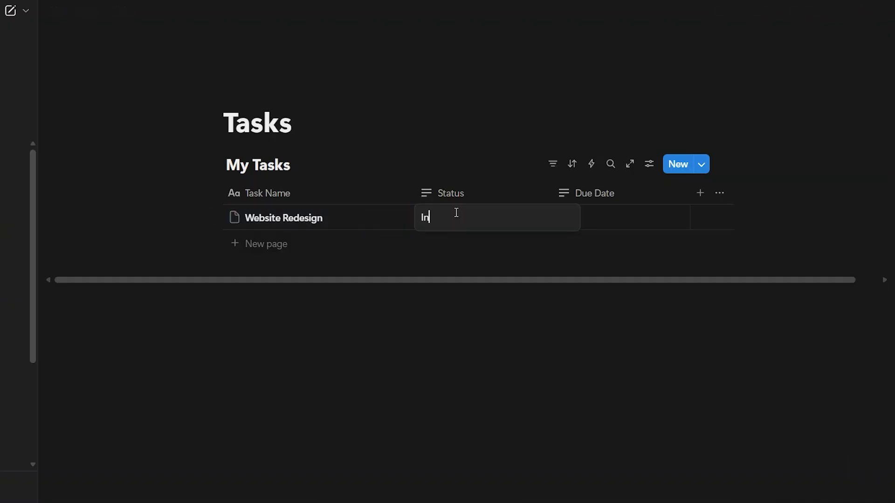
pyautogui.write(' Process')
pyautogui.press('Return')
pyautogui.click(615, 213)
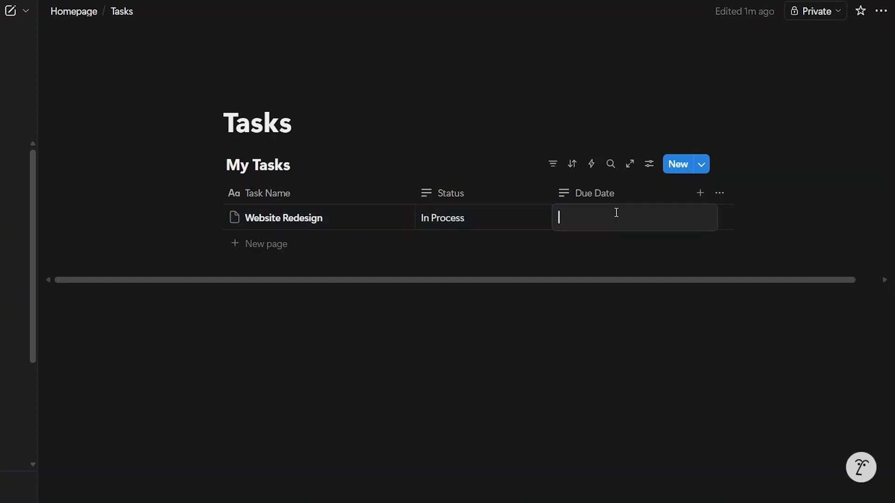
pyautogui.write('Tomorrow')
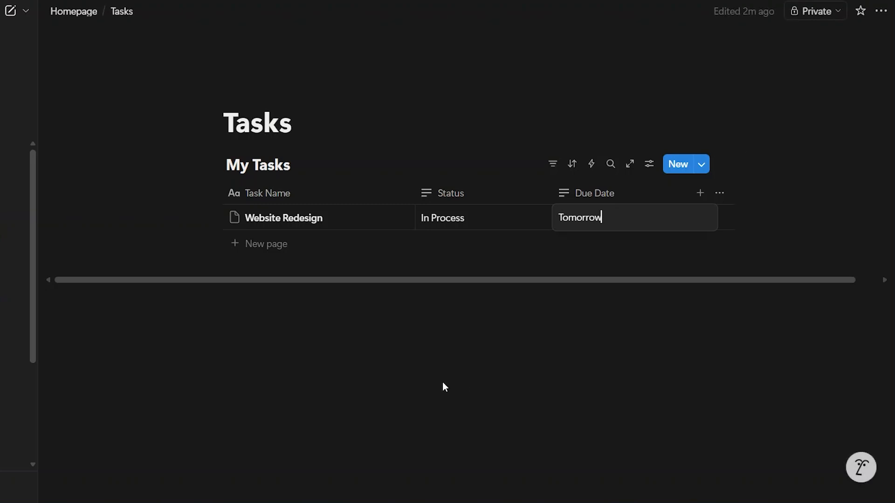
pyautogui.press('Return')
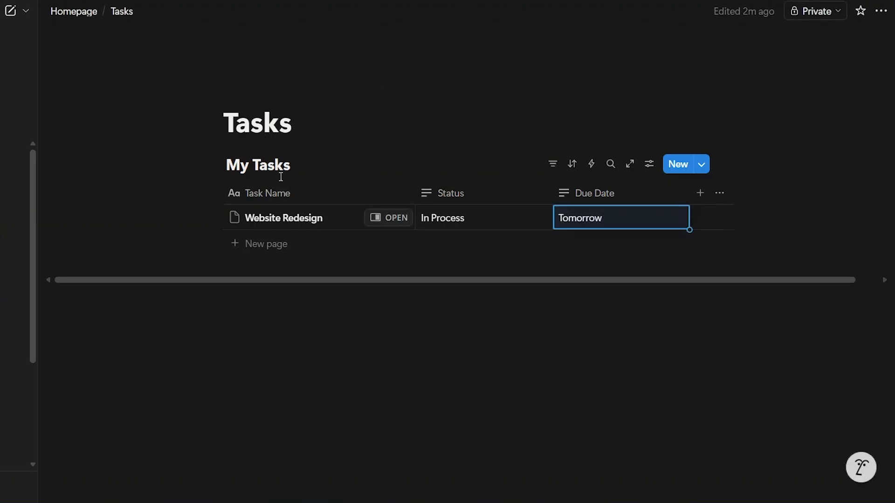
# Add three placeholder tasks named "jgfdgfdg", "kuyfkuy" and "kuvfluyu" below Website Redesign in the My Tasks table.
pyautogui.click(264, 247)
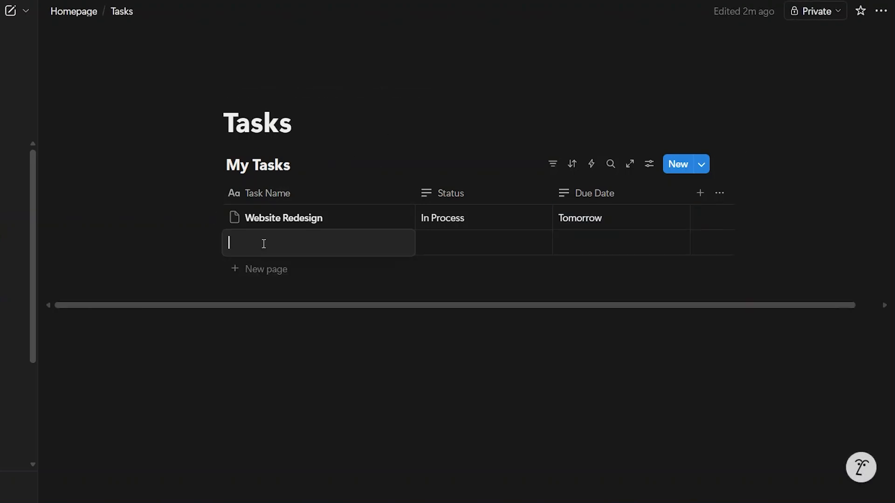
pyautogui.write('jgfdgfdg')
pyautogui.press('Return')
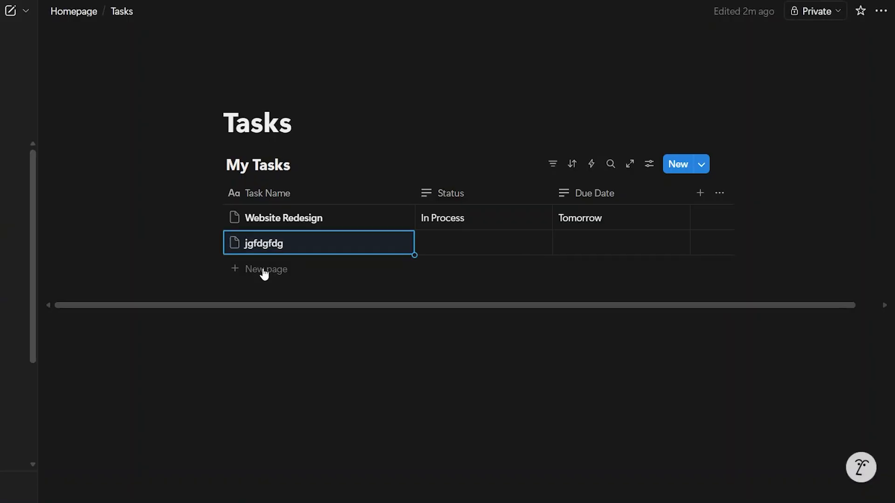
pyautogui.click(266, 269)
pyautogui.write('kuyfkuy')
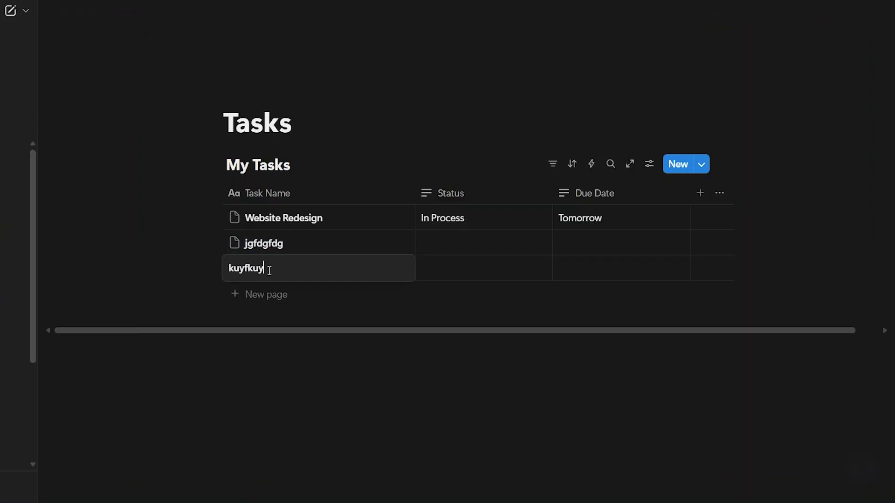
pyautogui.press('Return')
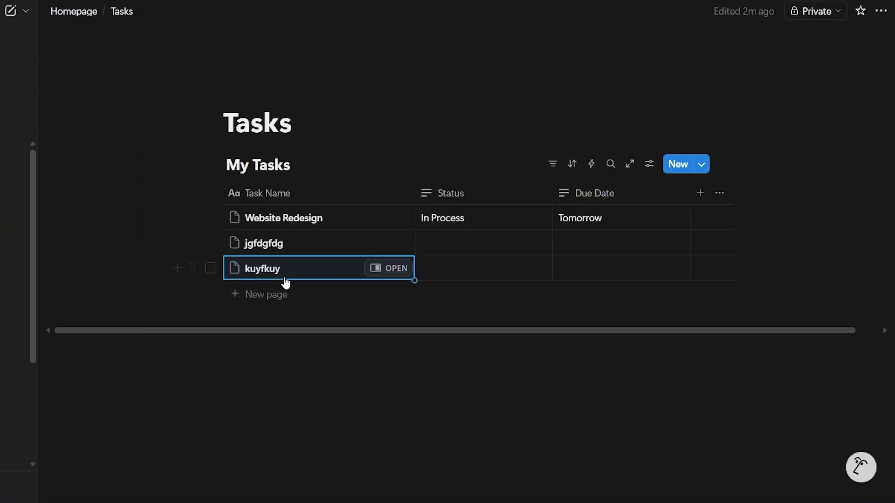
pyautogui.click(281, 299)
pyautogui.write('kuvfluyu')
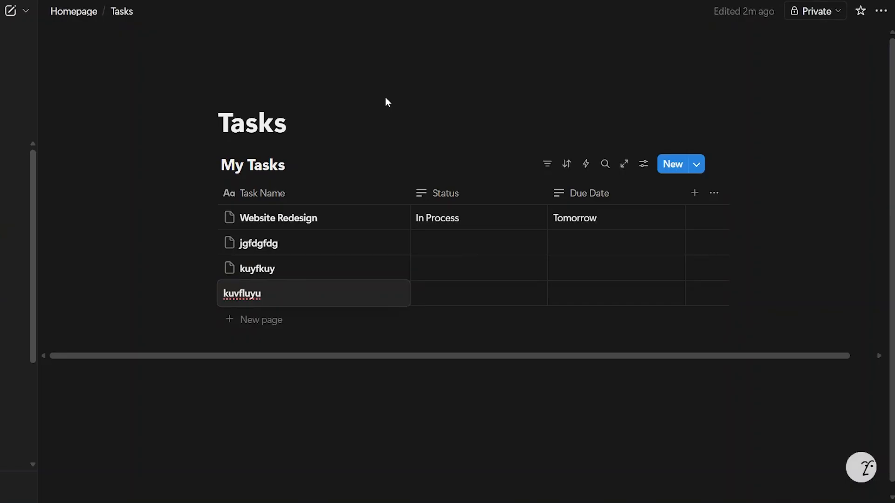
pyautogui.press('Return')
pyautogui.click(226, 448)
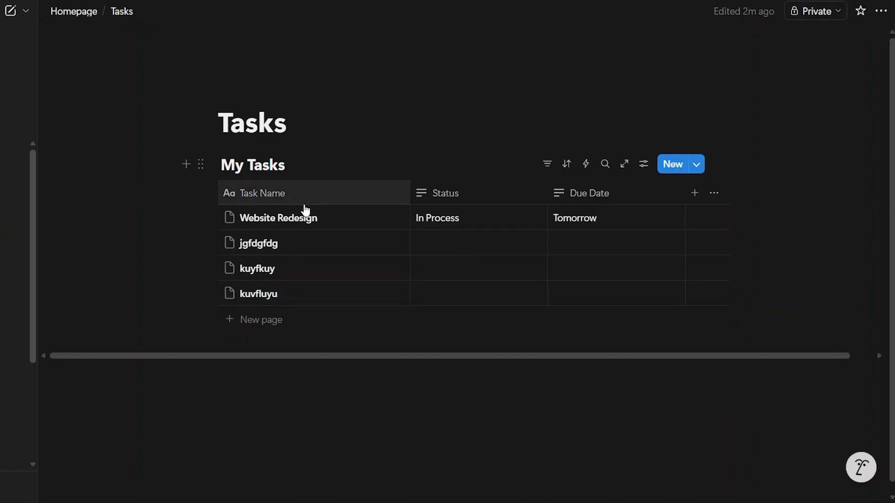
# Examine the Website Redesign and jgfdgfdg task pages, including the available page actions, and return to the full table.
pyautogui.click(378, 219)
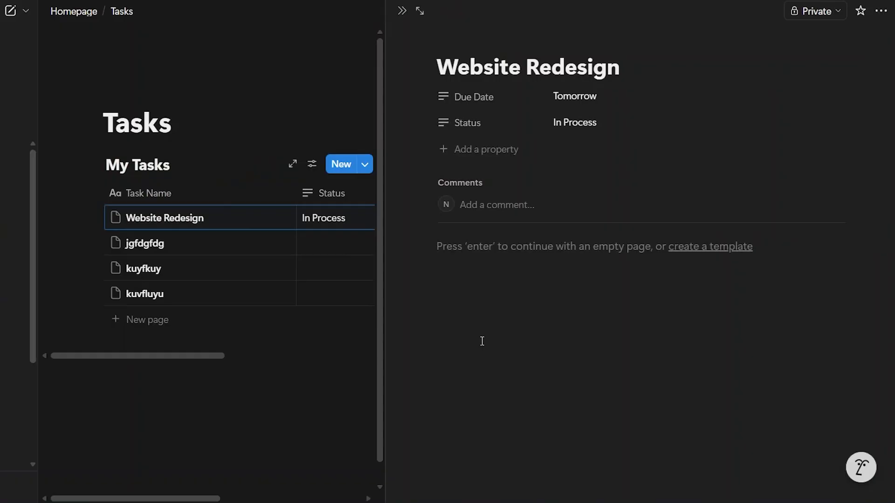
pyautogui.click(295, 408)
pyautogui.click(379, 243)
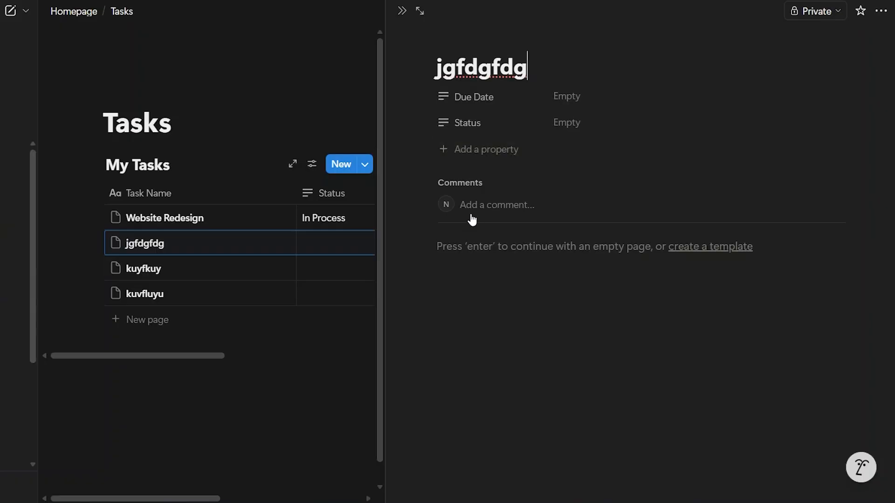
pyautogui.click(880, 12)
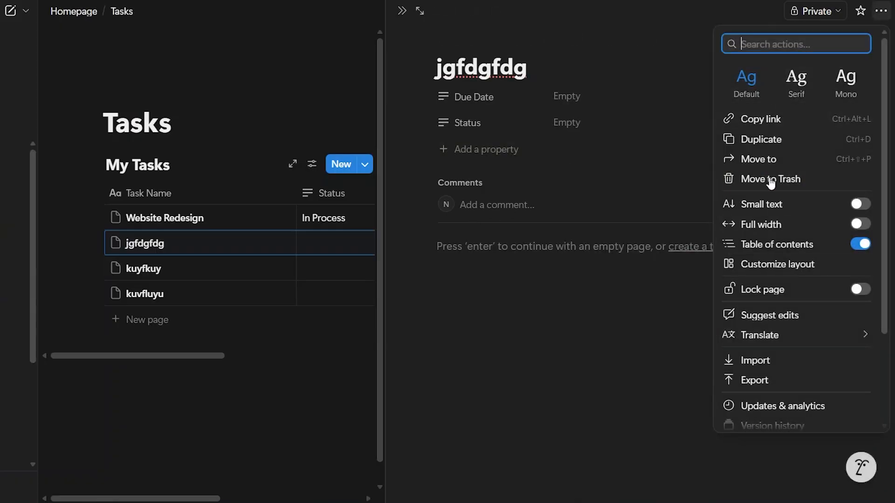
pyautogui.click(649, 50)
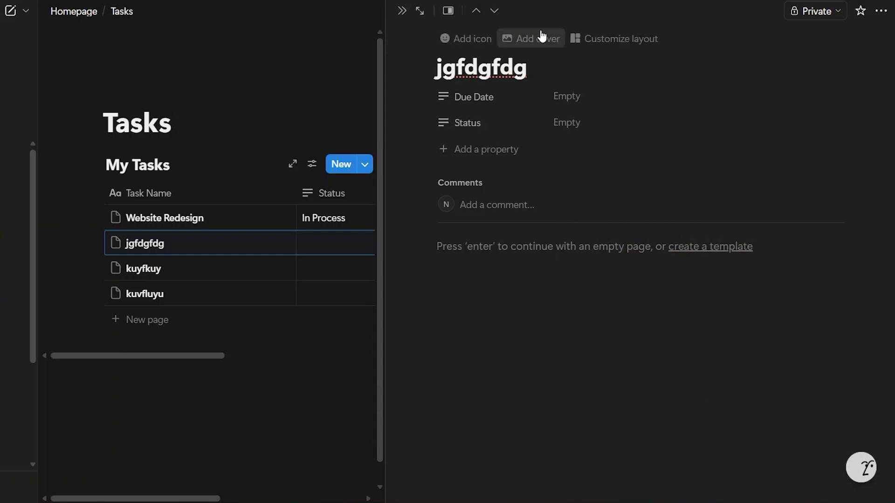
pyautogui.click(401, 11)
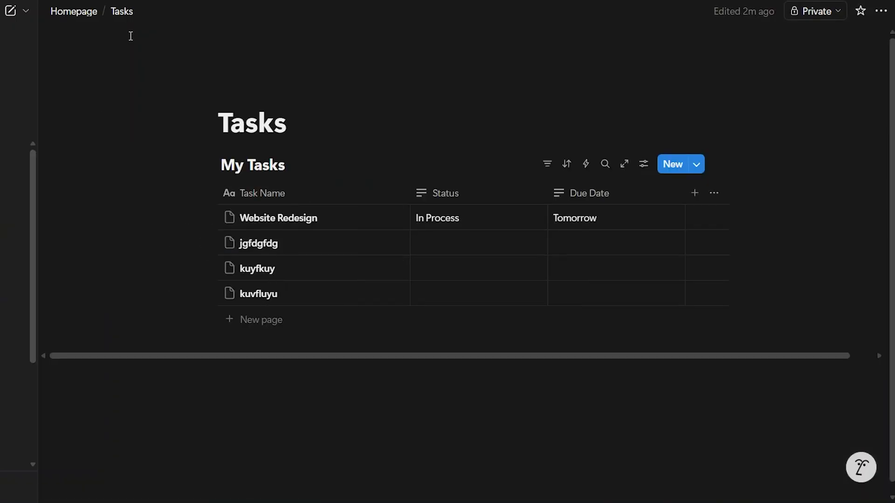
# Open the Notes page from the Homepage and insert a List view database under its title, dismissing the data source choices.
pyautogui.click(73, 10)
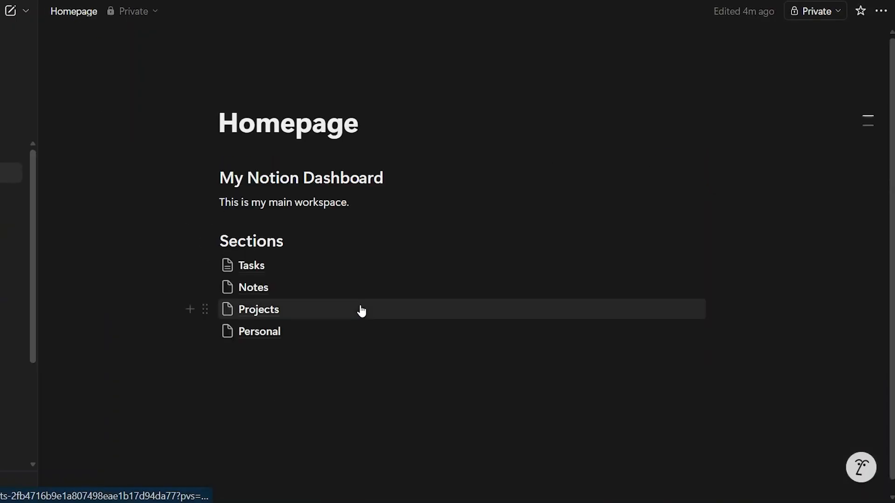
pyautogui.click(250, 288)
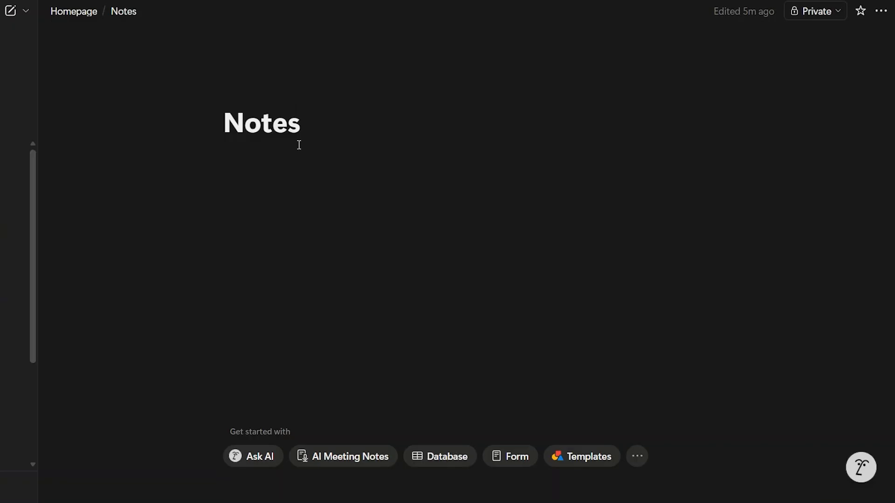
pyautogui.press('Return')
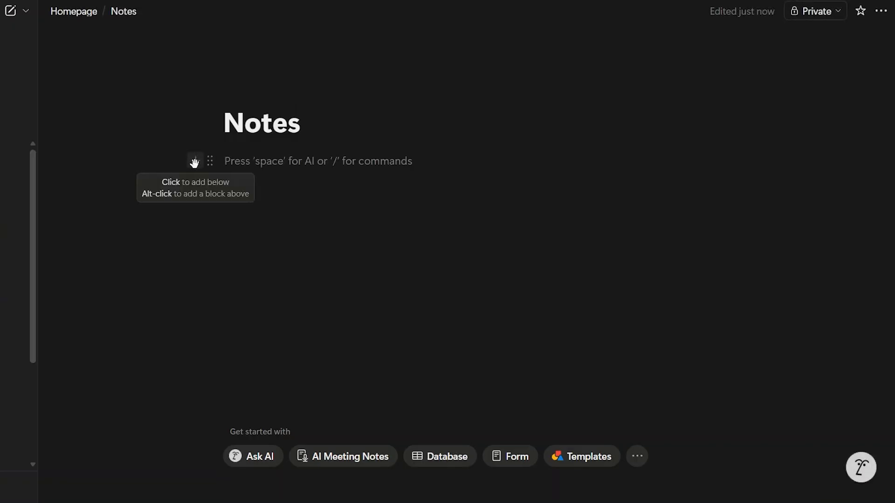
pyautogui.click(195, 162)
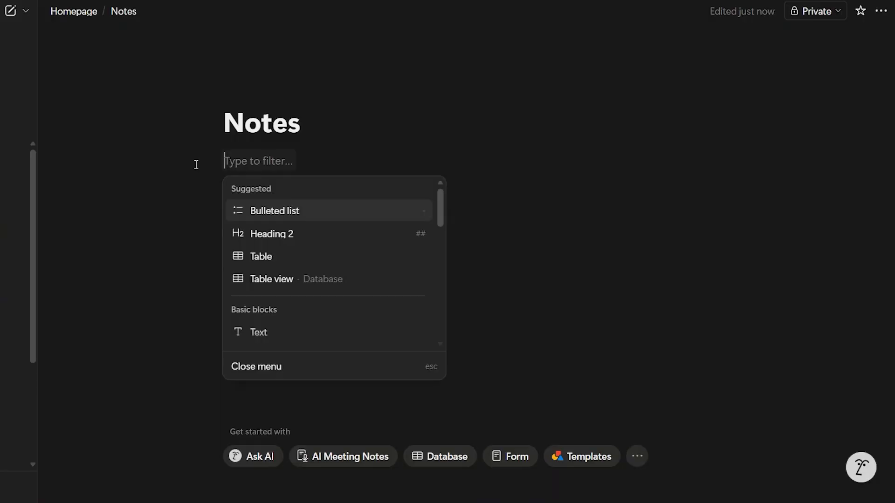
pyautogui.write('/list')
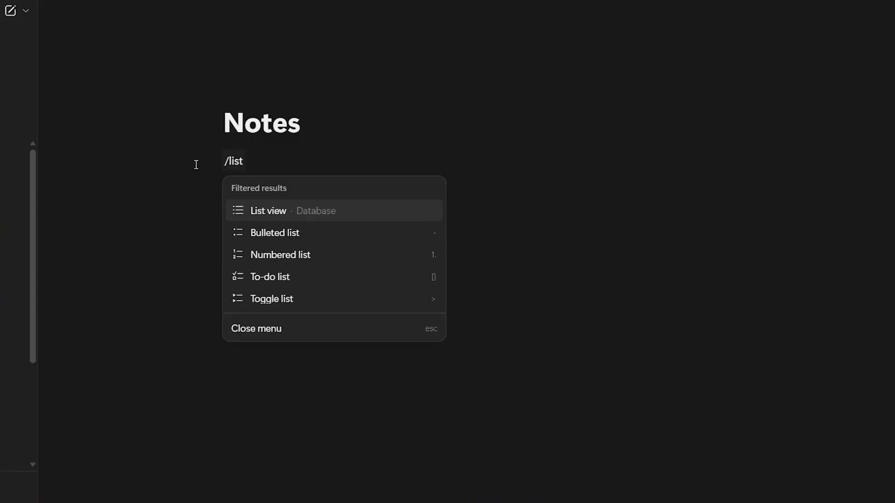
pyautogui.click(321, 216)
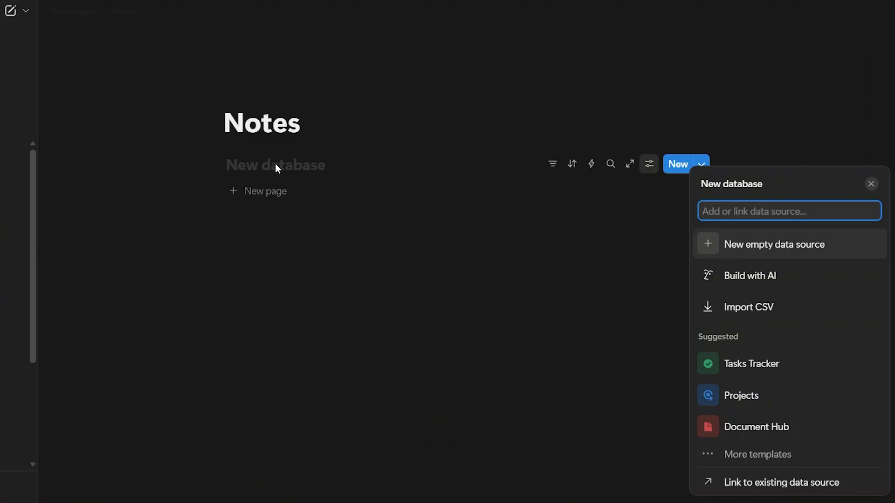
pyautogui.click(275, 274)
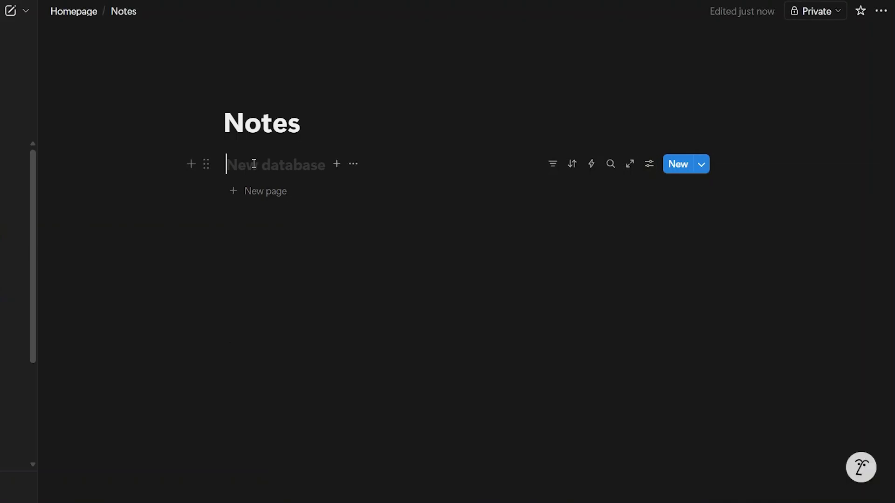
# Name the list database on the Notes page "All Notes" and add a new untitled page to it.
pyautogui.click(253, 164)
pyautogui.write('All')
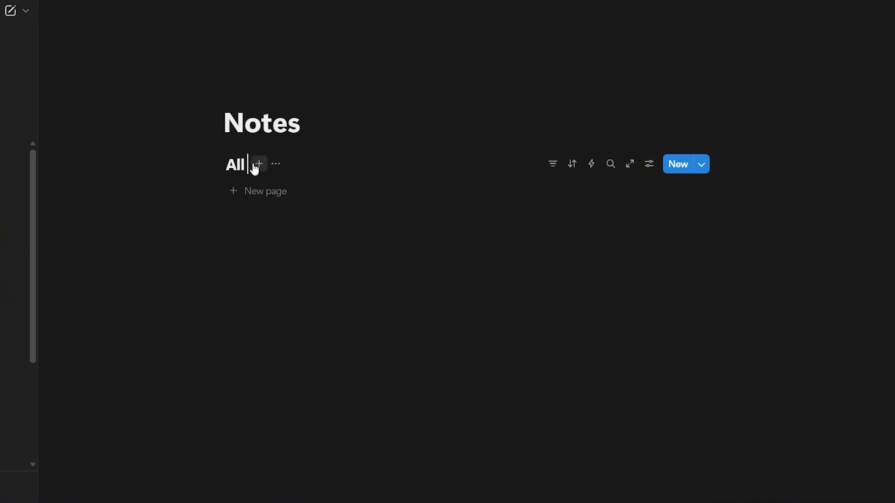
pyautogui.write(' Notes')
pyautogui.click(258, 191)
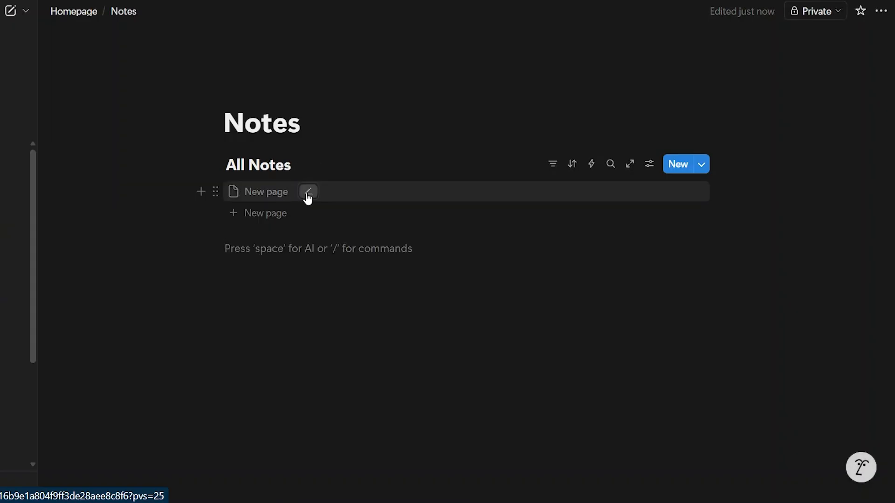
# Name the untitled page in All Notes "Website design client notes" and add a second page named "Logo inspo notes".
pyautogui.write('Website design clie')
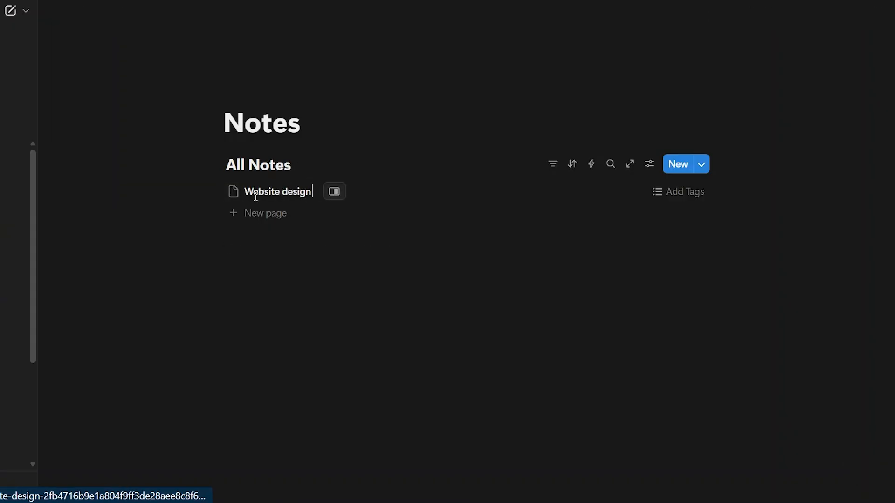
pyautogui.write('nt notes')
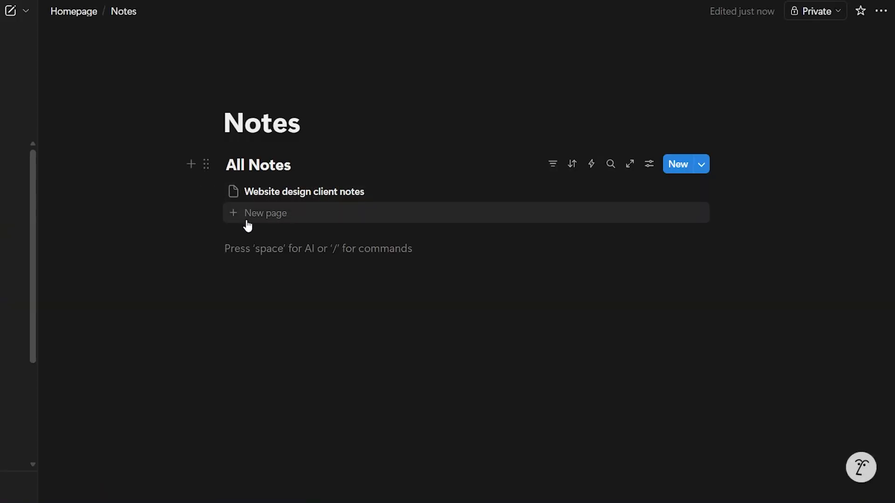
pyautogui.click(264, 214)
pyautogui.write('Lo')
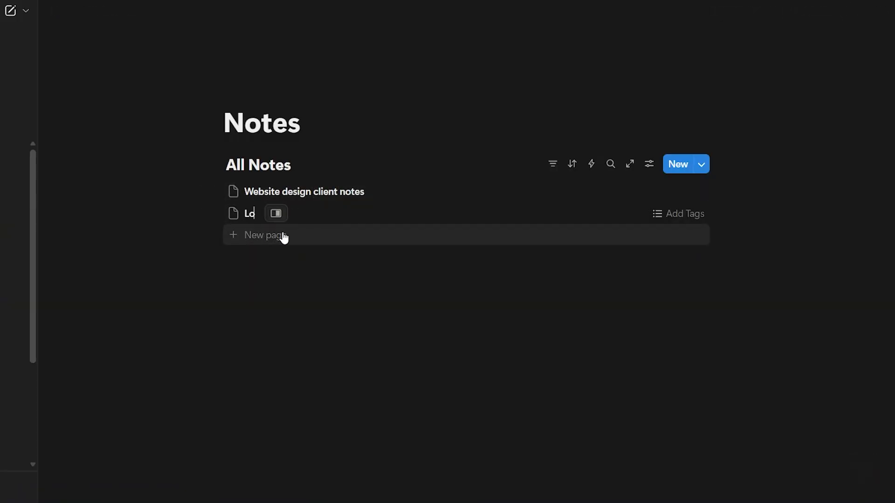
pyautogui.write('go inspo notes')
pyautogui.press('Return')
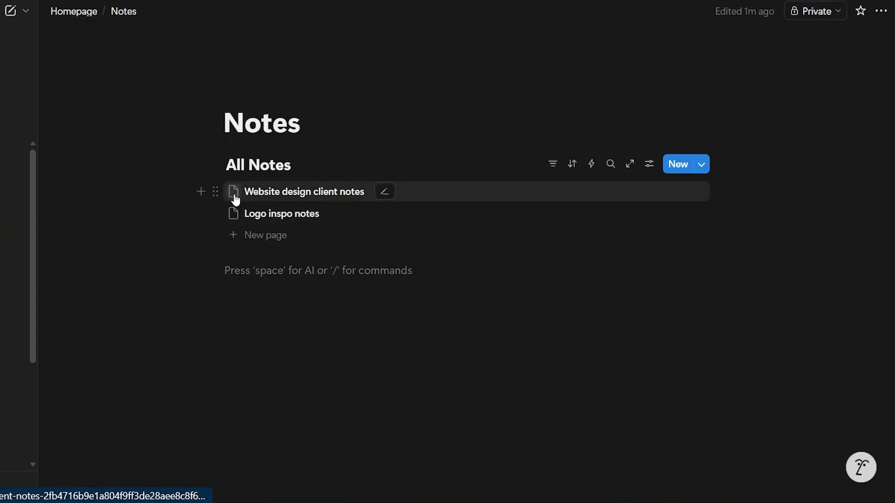
# Open the Projects page from the Homepage and insert a table database under its title.
pyautogui.click(250, 192)
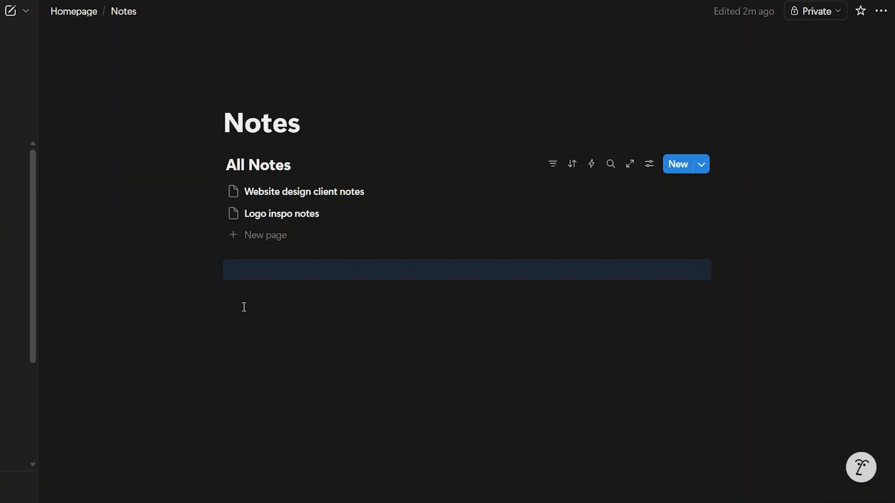
pyautogui.click(76, 13)
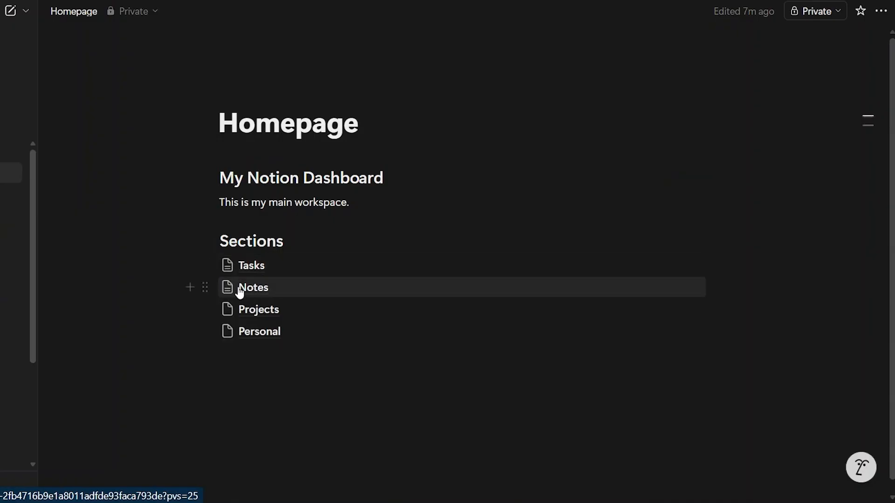
pyautogui.click(258, 310)
pyautogui.click(219, 188)
pyautogui.write('/tab')
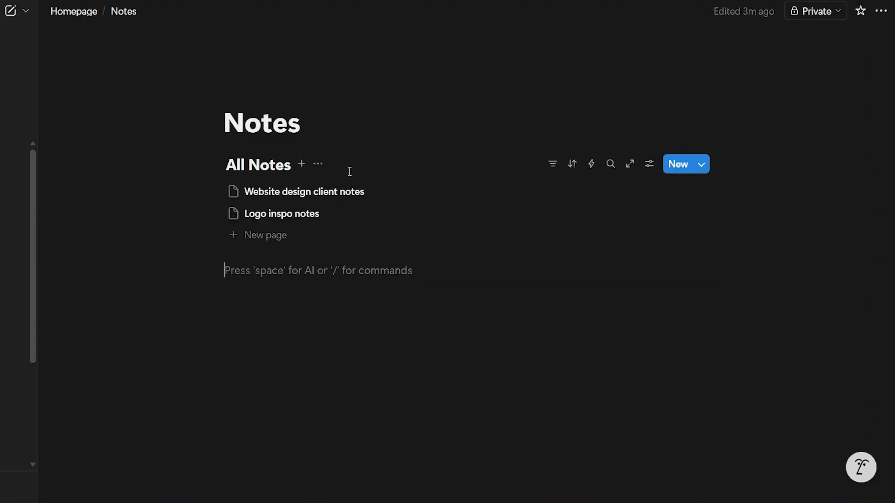
# On the Notes page, create the tags "work", "ideas" and "inspo" and assign all three to Website design client notes.
pyautogui.click(385, 193)
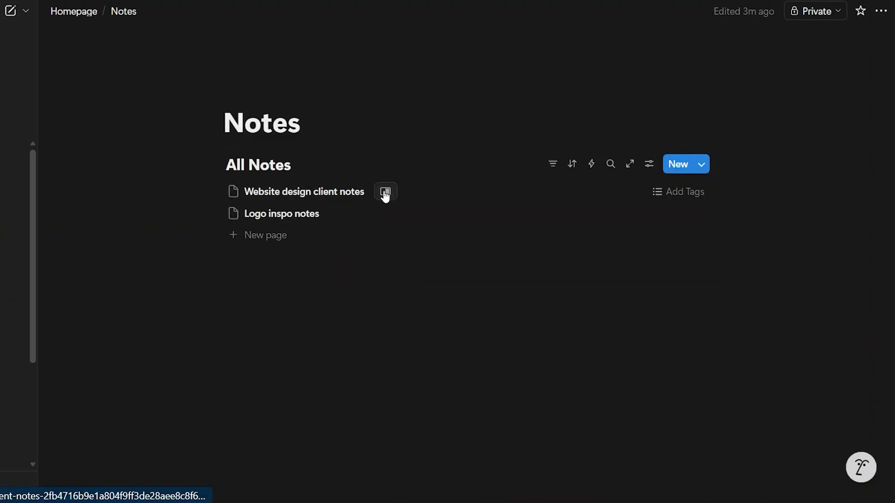
pyautogui.click(681, 193)
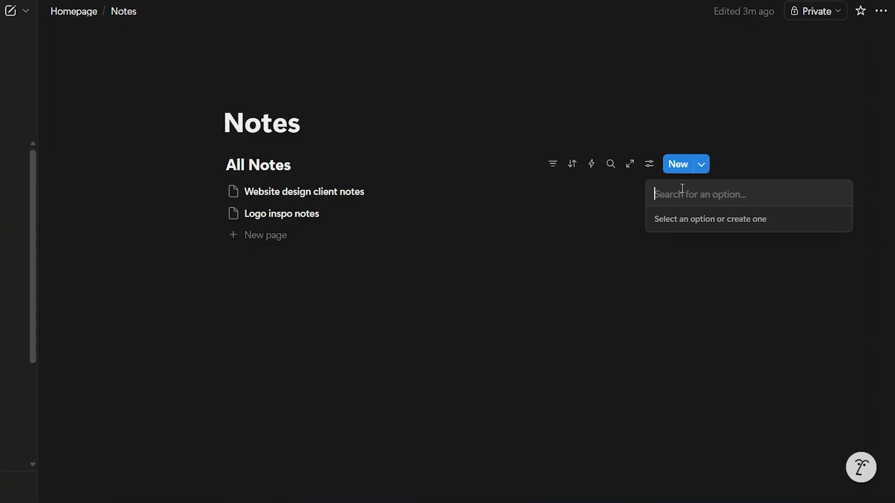
pyautogui.write('w')
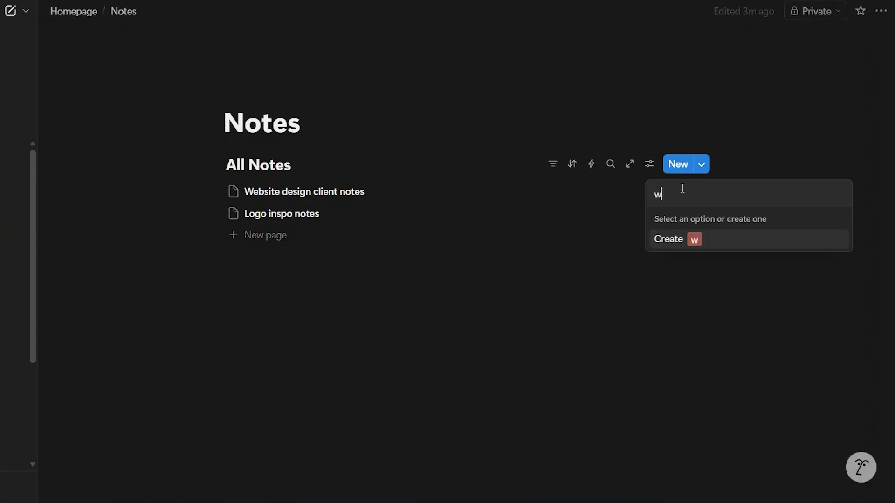
pyautogui.write('ork')
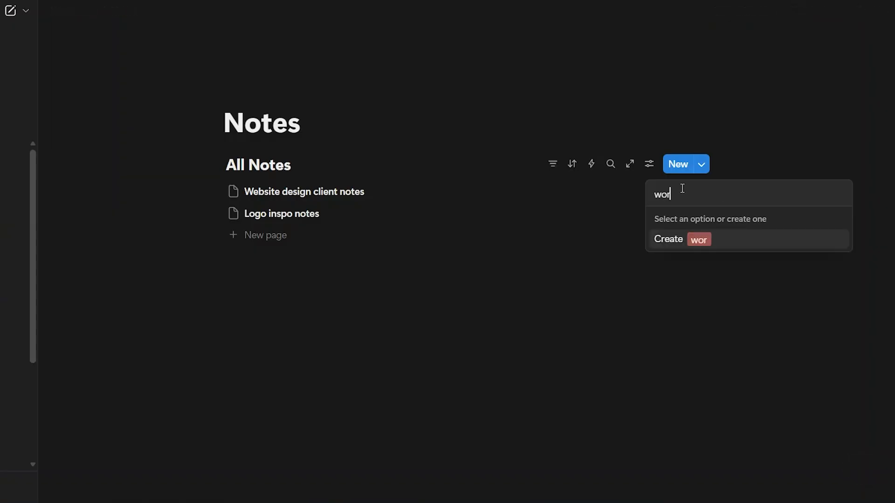
pyautogui.click(676, 237)
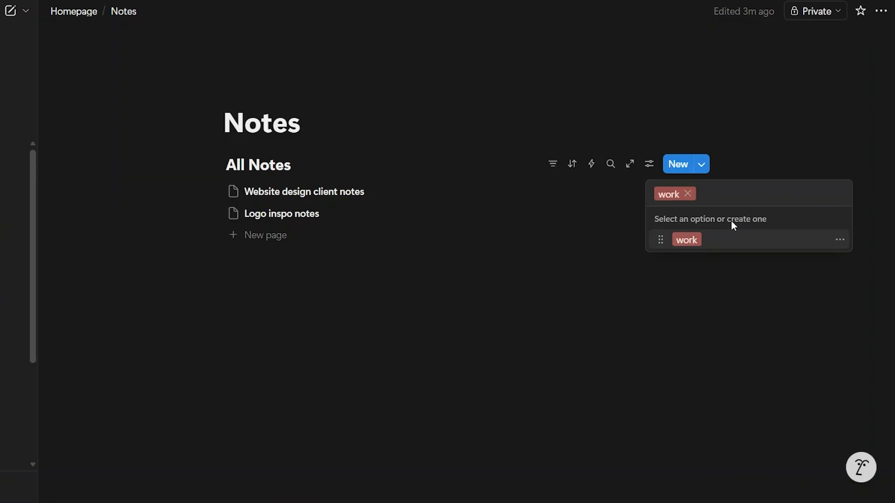
pyautogui.write('i')
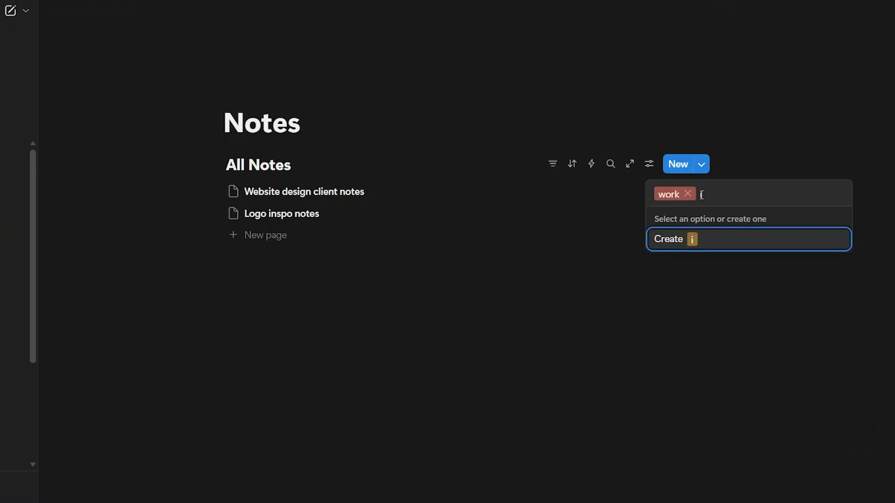
pyautogui.write('deas')
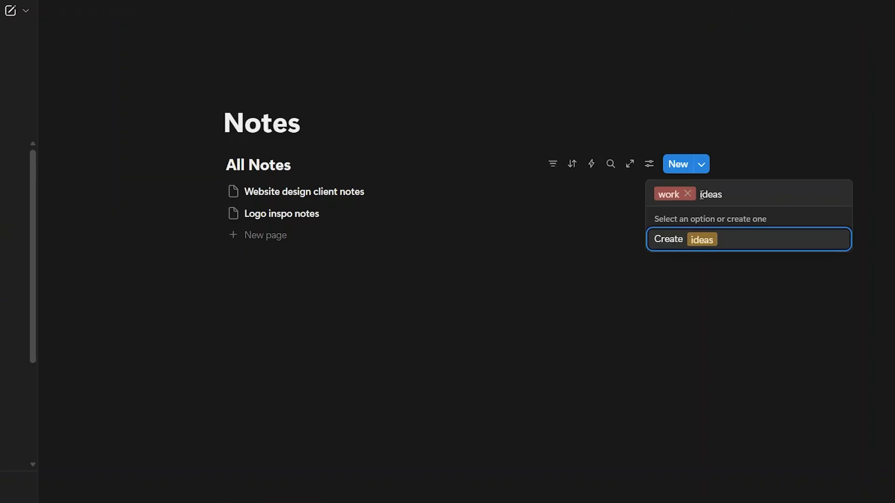
pyautogui.click(671, 239)
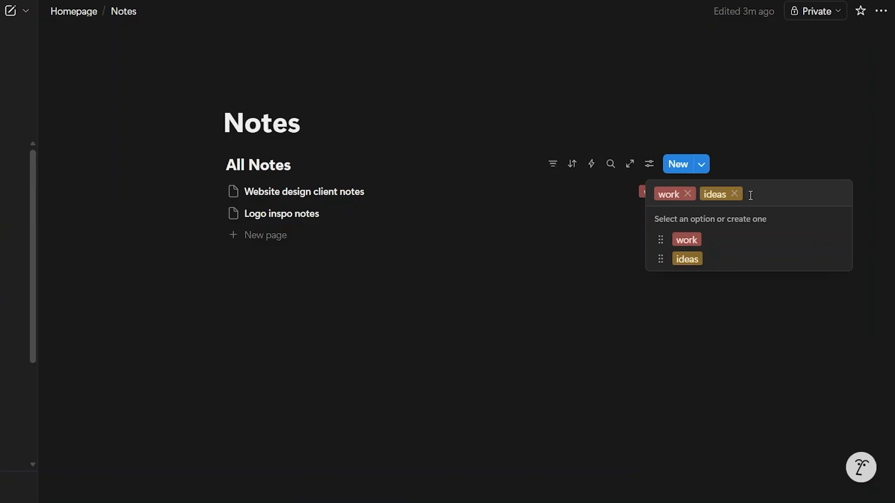
pyautogui.write('inspo')
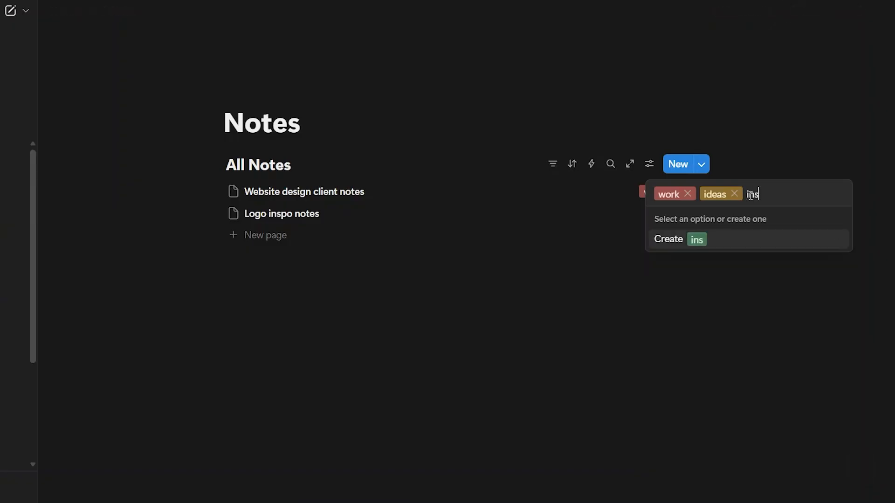
pyautogui.click(664, 241)
pyautogui.click(573, 287)
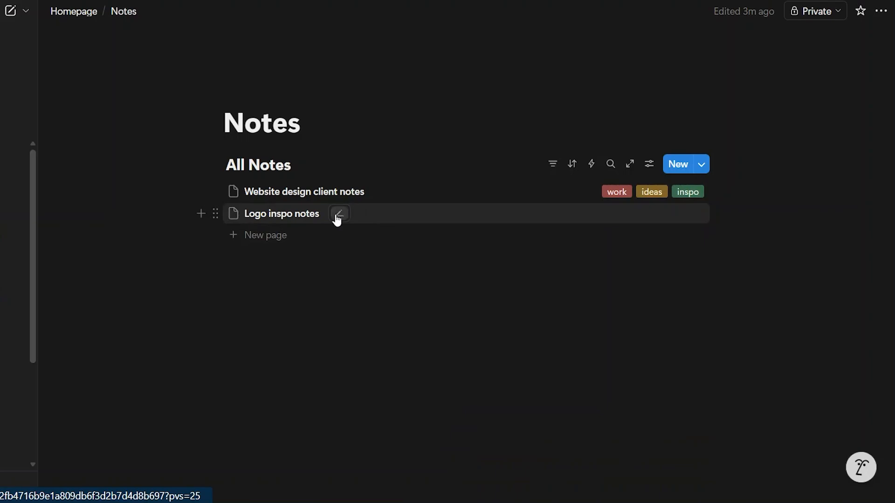
# Assign the existing "work" tag to Logo inspo notes in the All Notes list.
pyautogui.click(337, 215)
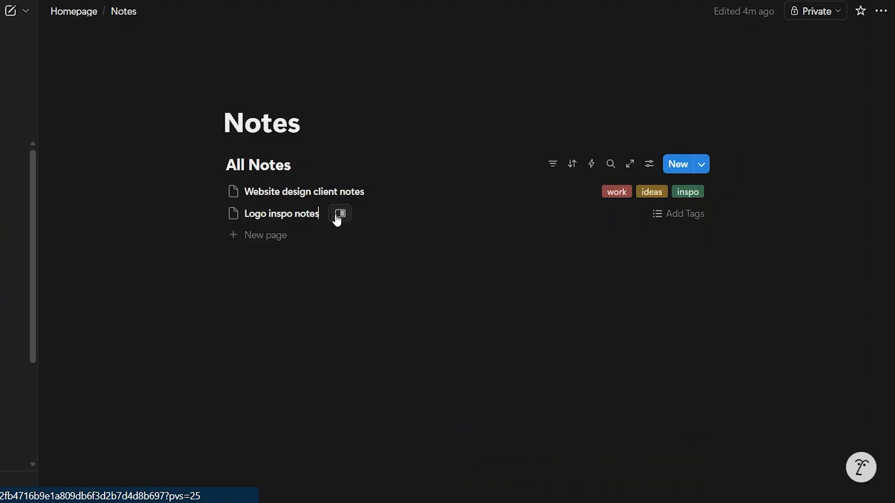
pyautogui.click(683, 217)
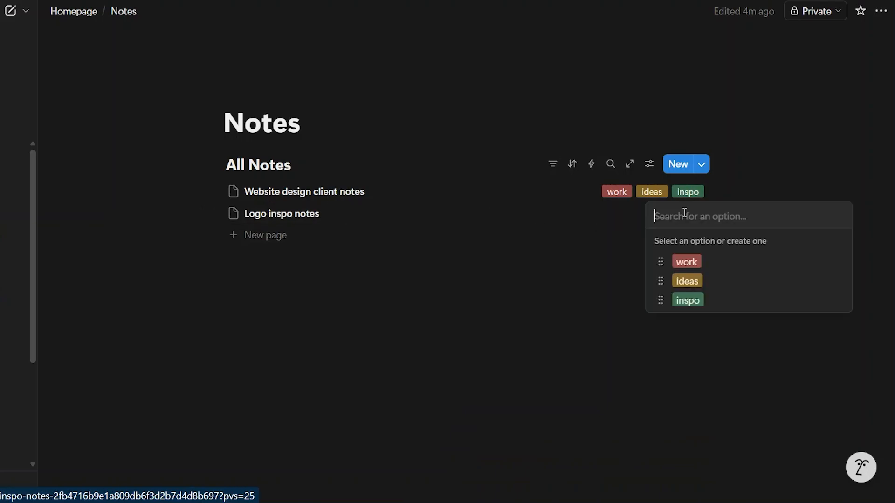
pyautogui.click(694, 264)
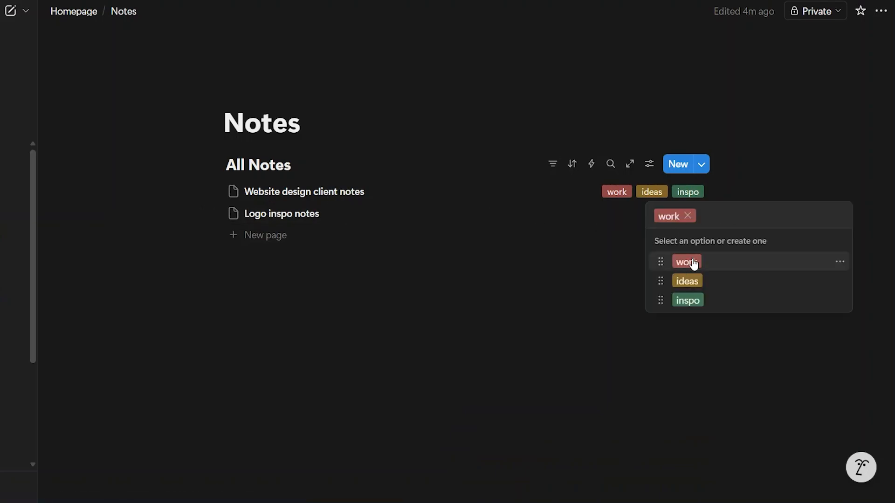
pyautogui.click(553, 301)
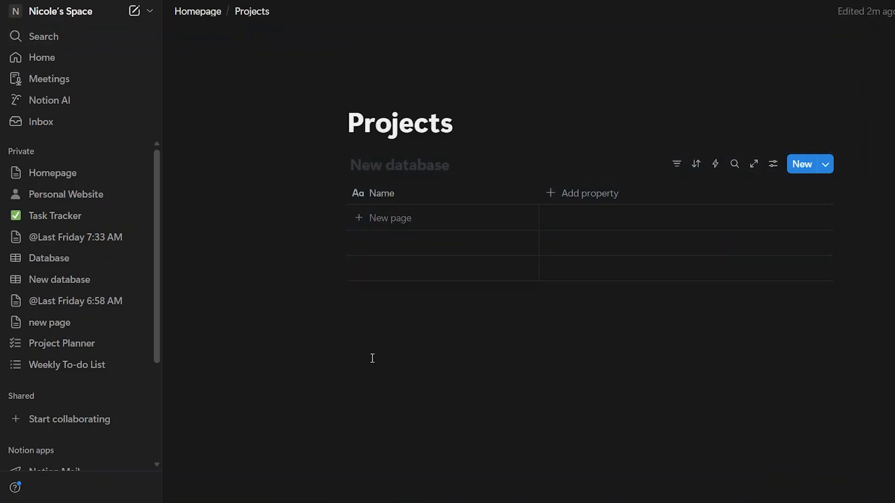
# Name the new table database on the Projects page "Project Tracker".
pyautogui.click(387, 376)
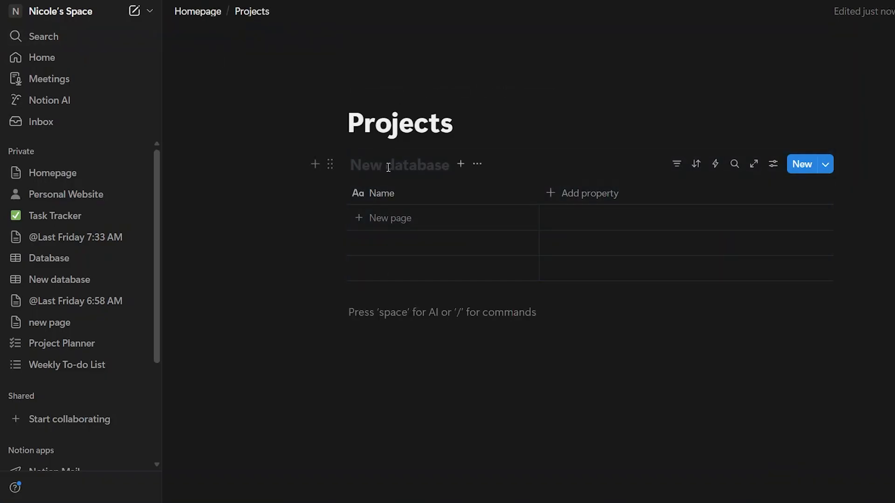
pyautogui.click(394, 164)
pyautogui.write('Pr')
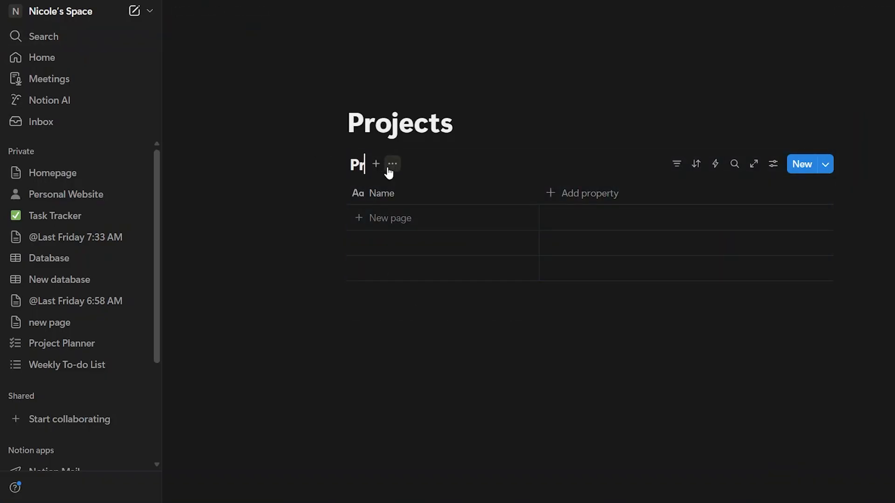
pyautogui.write('oject')
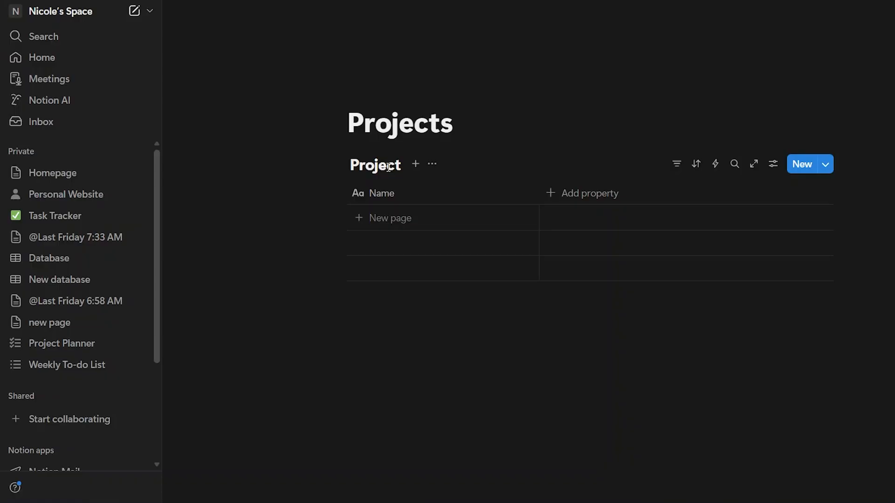
pyautogui.write(' Tracker')
pyautogui.click(437, 339)
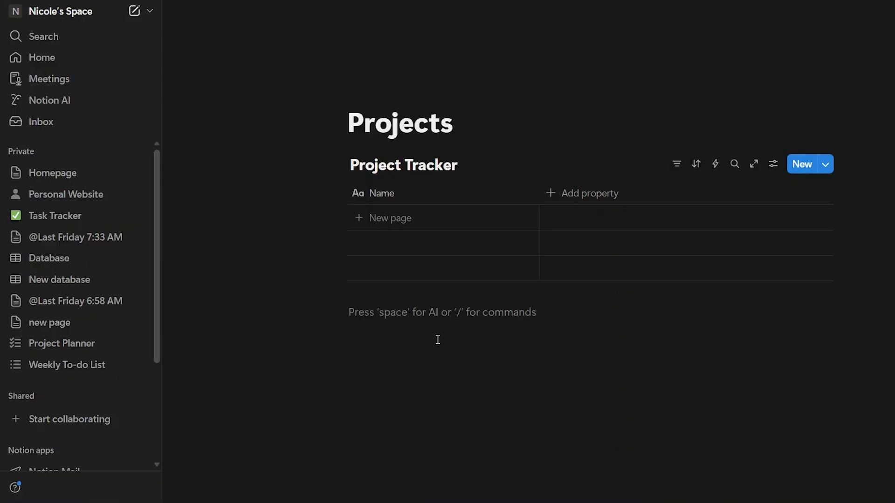
# Rename the Name column of the Project Tracker table to "Project Name".
pyautogui.click(402, 196)
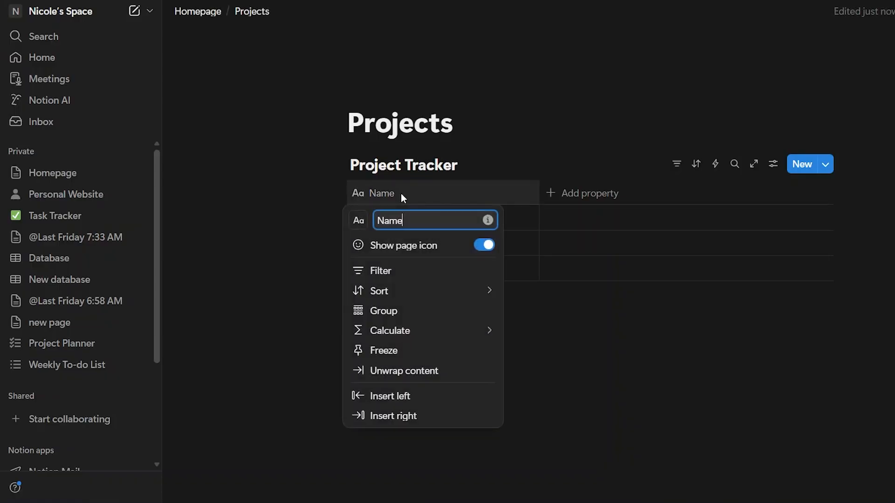
pyautogui.press('BackSpace')
pyautogui.press('BackSpace')
pyautogui.press('BackSpace')
pyautogui.press('BackSpace')
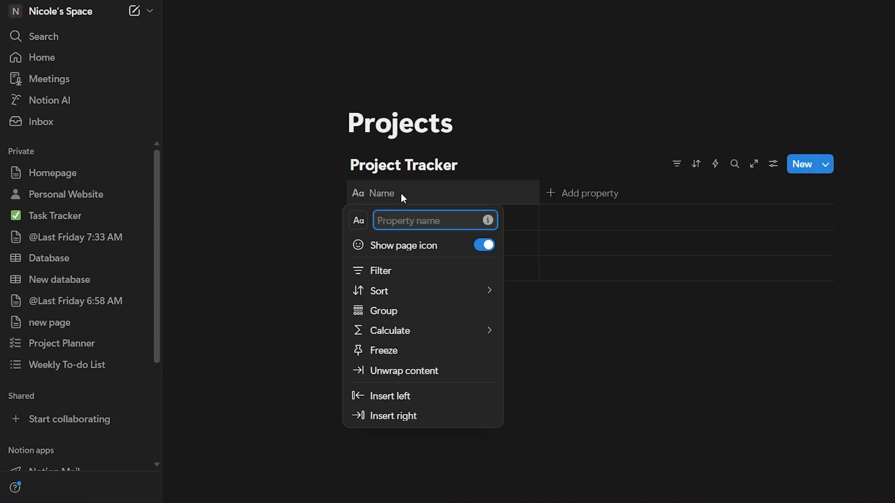
pyautogui.write('Project Name')
pyautogui.press('Return')
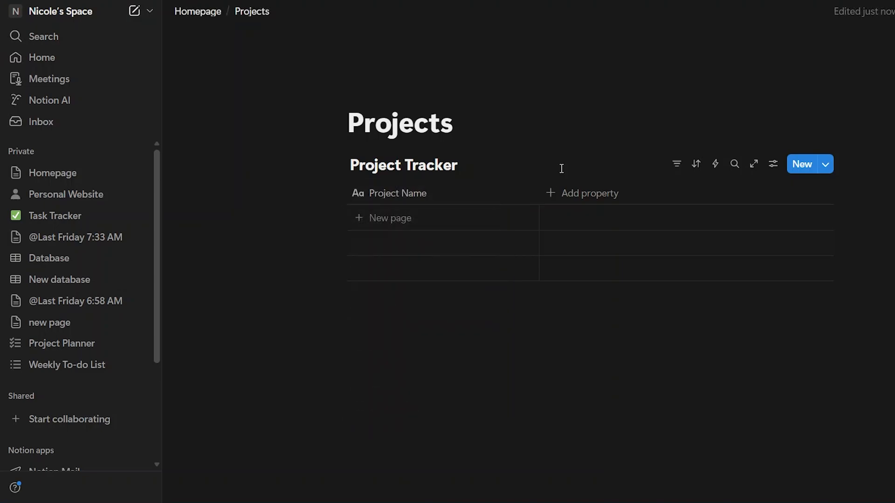
# Add a Text property named "Status" to the Project Tracker table, dismissing the property type choices.
pyautogui.click(571, 198)
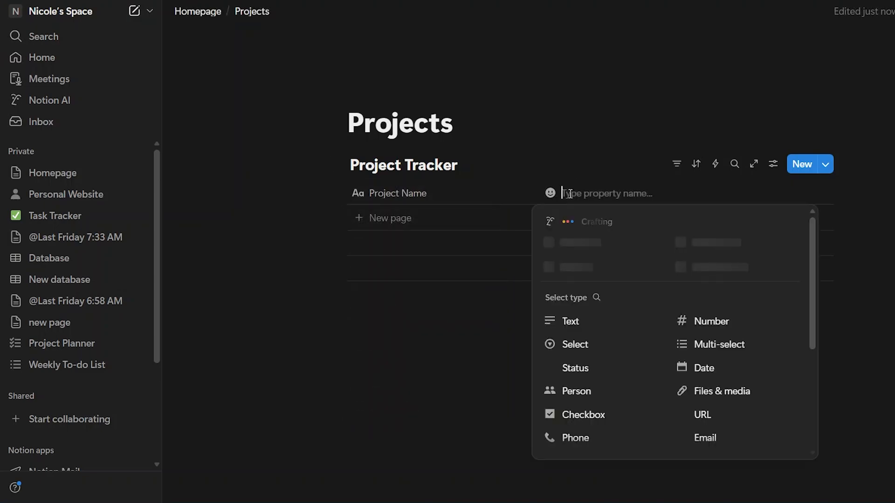
pyautogui.click(575, 326)
pyautogui.click(602, 191)
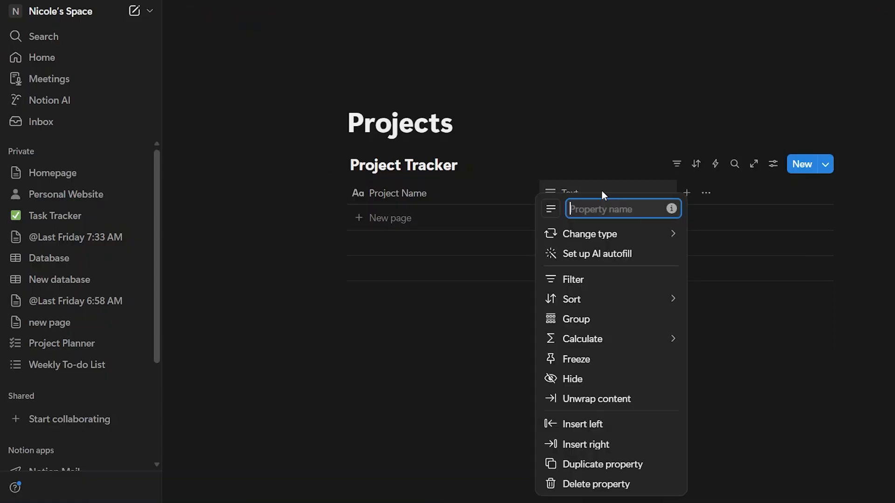
pyautogui.write('Status')
pyautogui.click(606, 234)
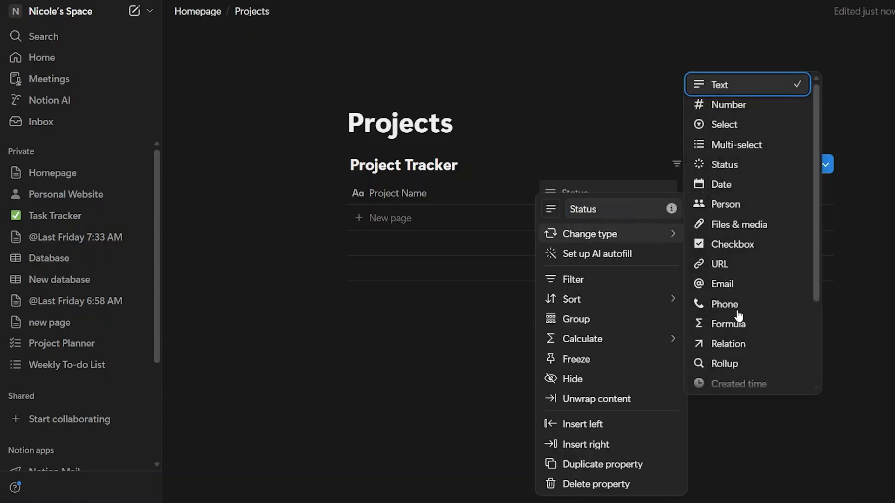
pyautogui.click(753, 437)
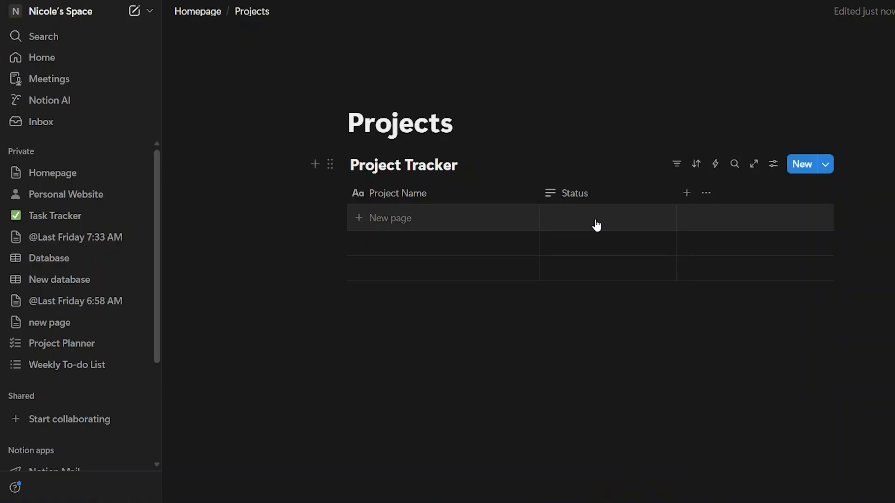
# Add the suggested "Start Date" date property after Status in the Project Tracker table.
pyautogui.click(693, 195)
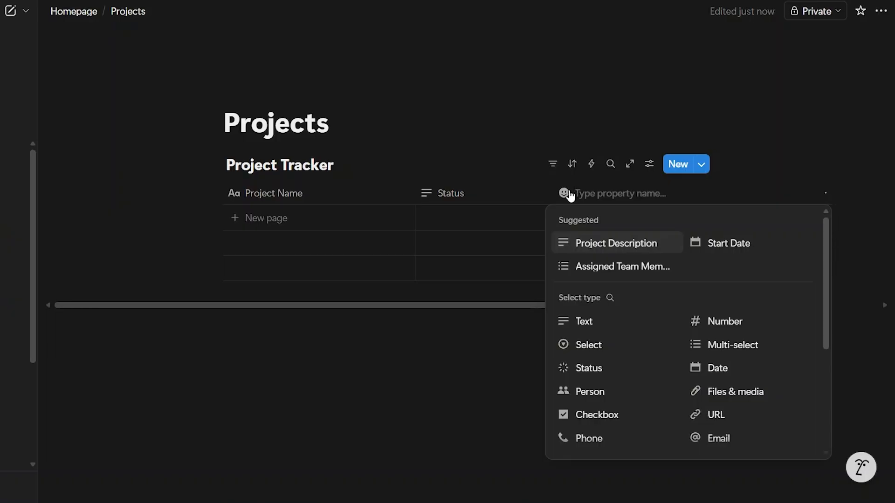
pyautogui.press('Down')
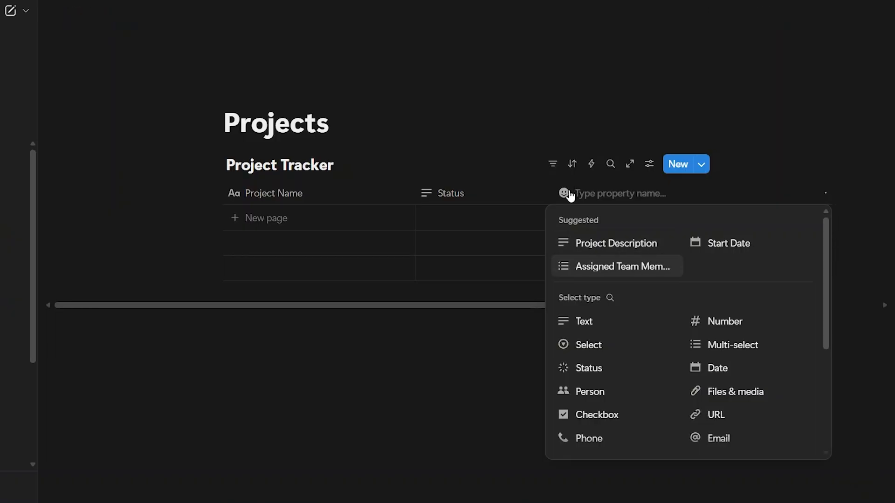
pyautogui.click(729, 245)
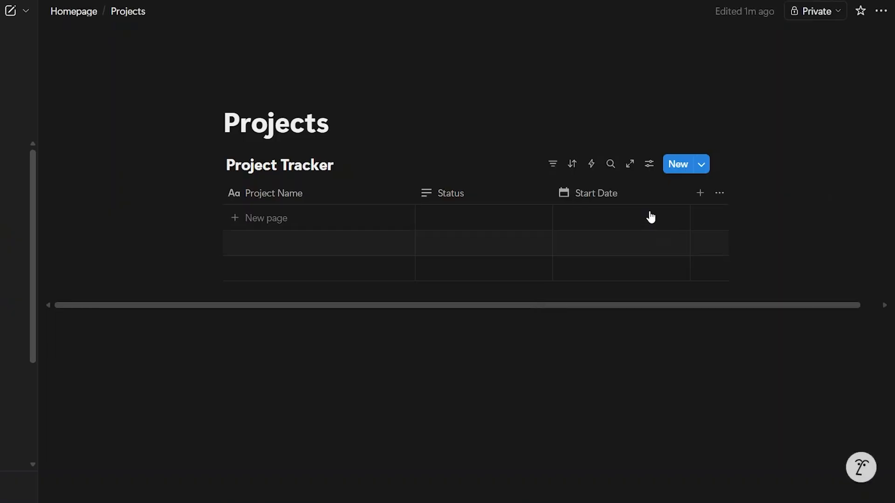
# Add a Text property named "End Date" after Start Date in the Project Tracker table.
pyautogui.click(699, 192)
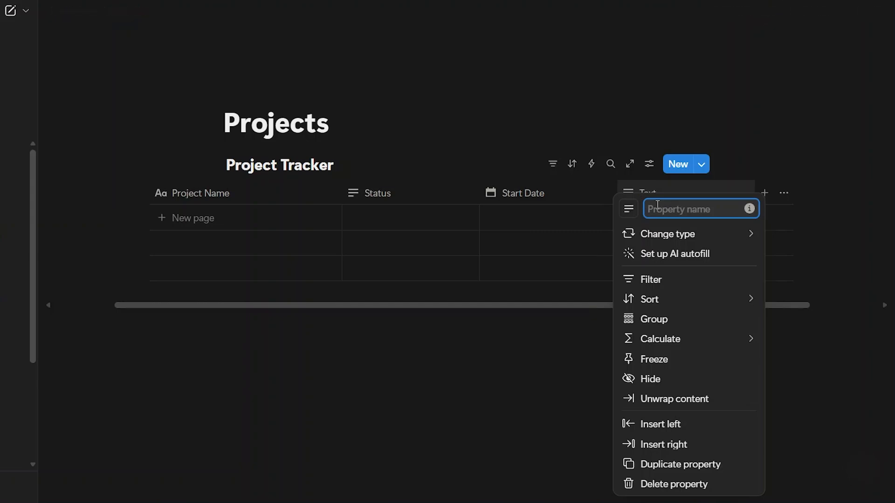
pyautogui.write('End Date')
pyautogui.press('Return')
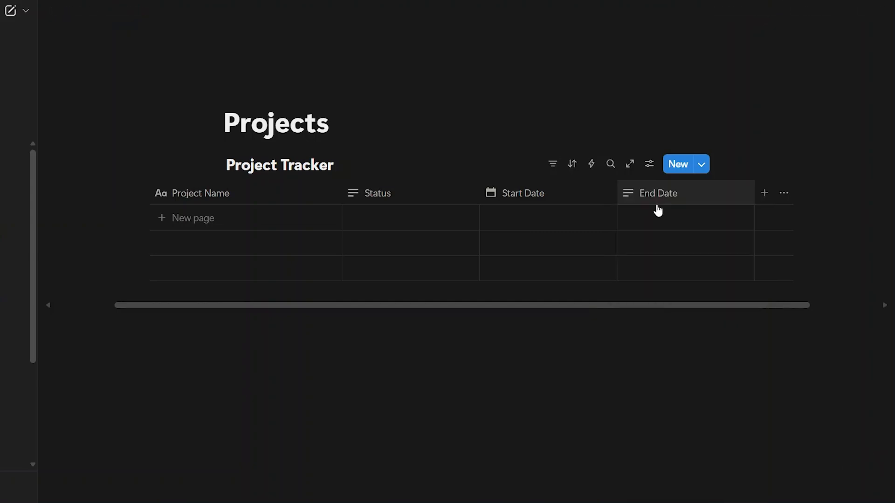
pyautogui.click(391, 410)
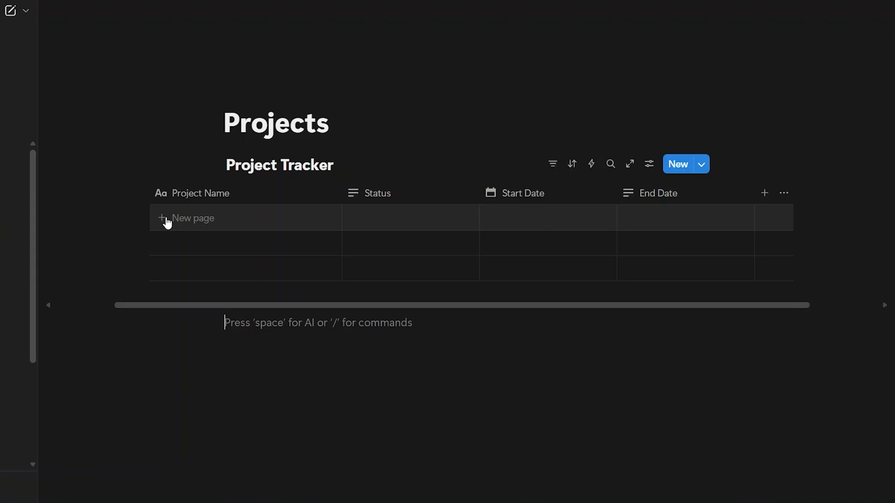
# Add a project named "Design Website" to the Project Tracker table with the status text "Planned".
pyautogui.click(209, 214)
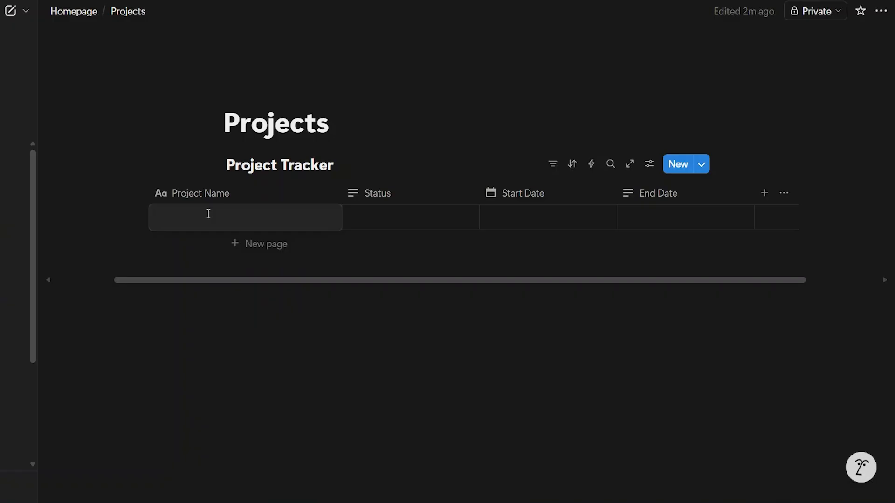
pyautogui.write('Desi')
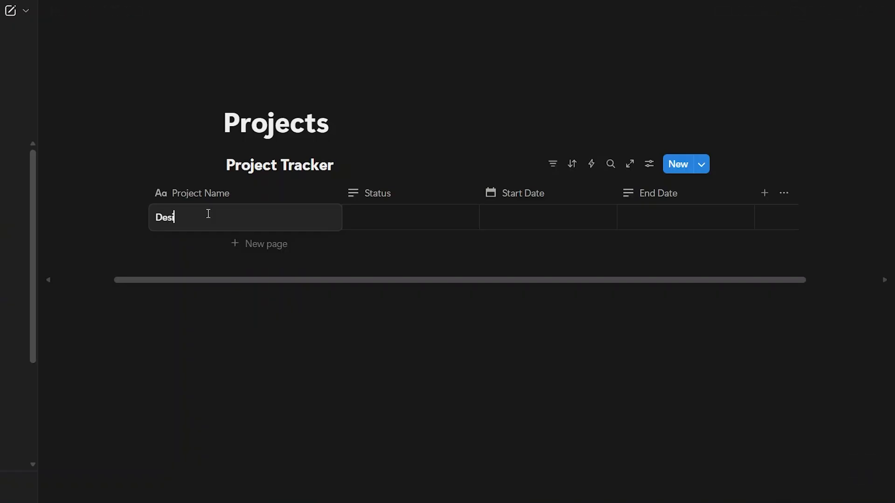
pyautogui.write('gn Website')
pyautogui.press('Escape')
pyautogui.click(391, 217)
pyautogui.write('P')
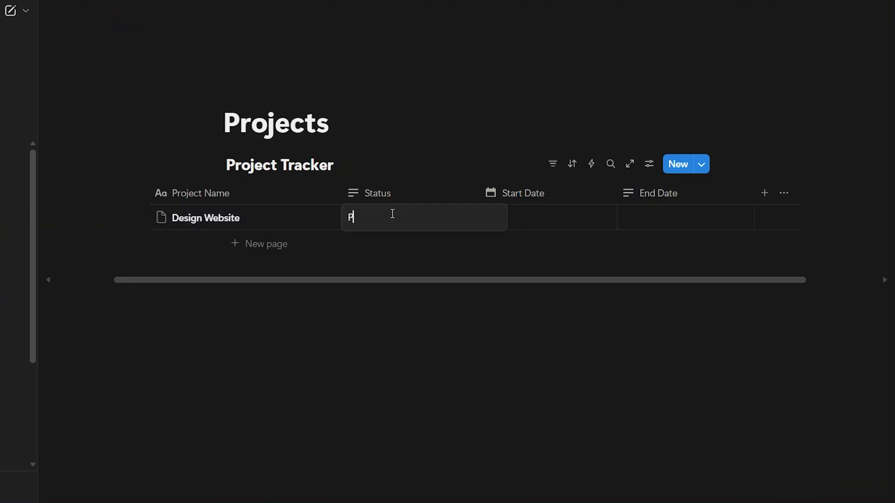
pyautogui.write('lanned')
pyautogui.press('Escape')
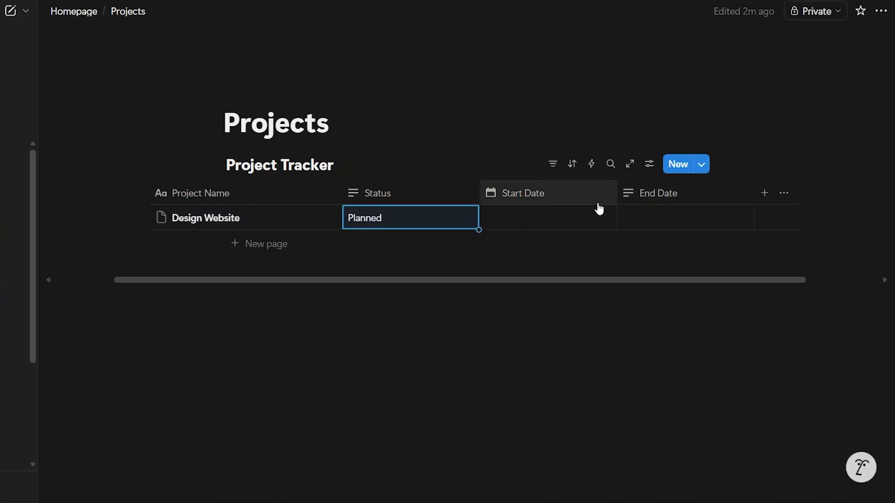
pyautogui.click(272, 376)
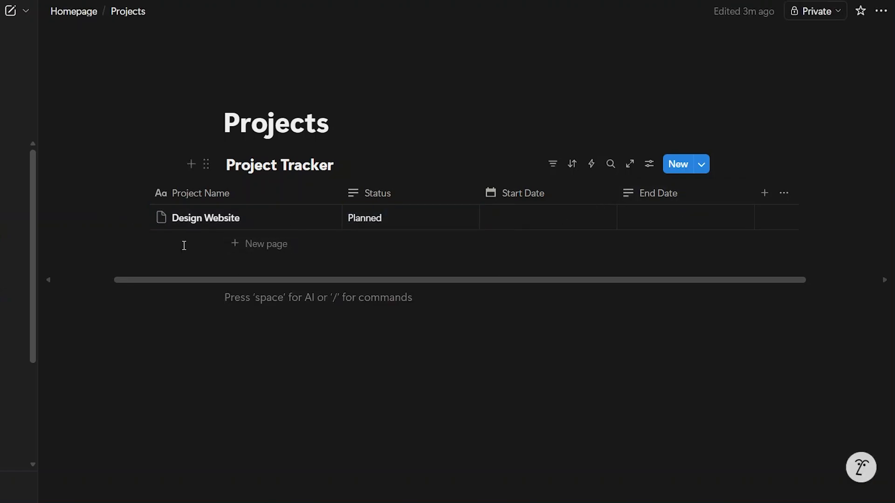
# Add a second project named "Design Logo" to the Project Tracker table with the status text "In Process".
pyautogui.click(245, 247)
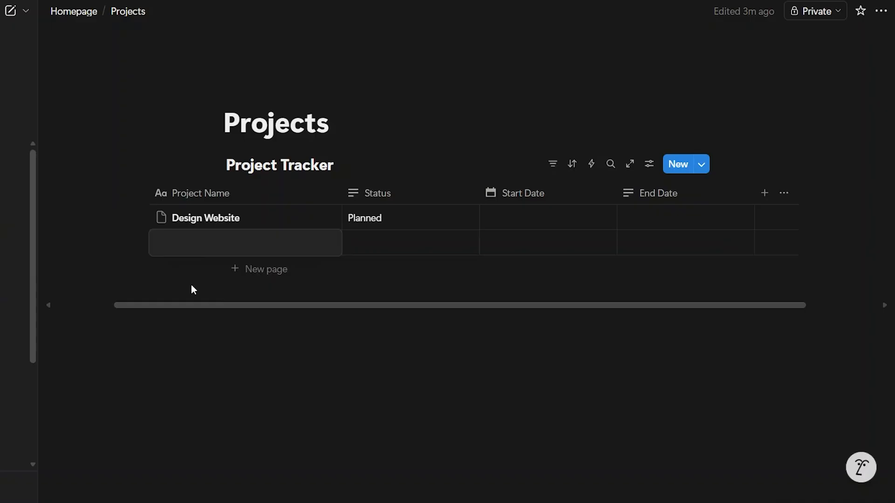
pyautogui.write('Design Logo')
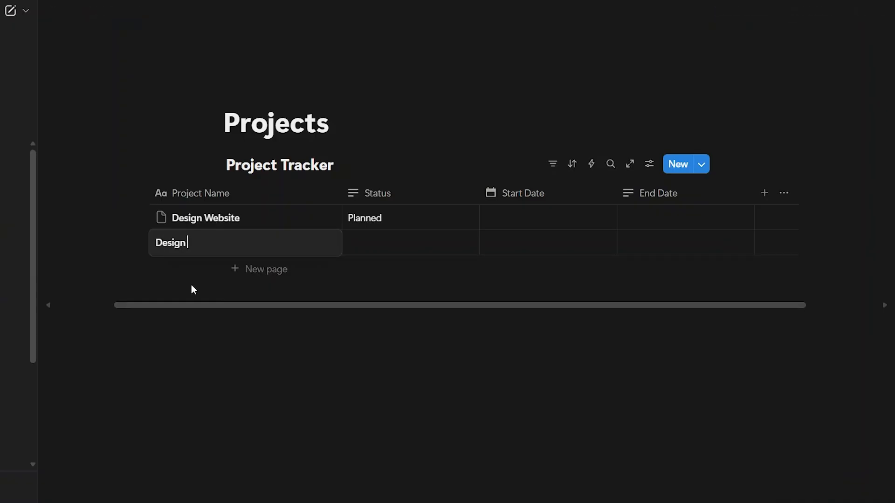
pyautogui.click(387, 241)
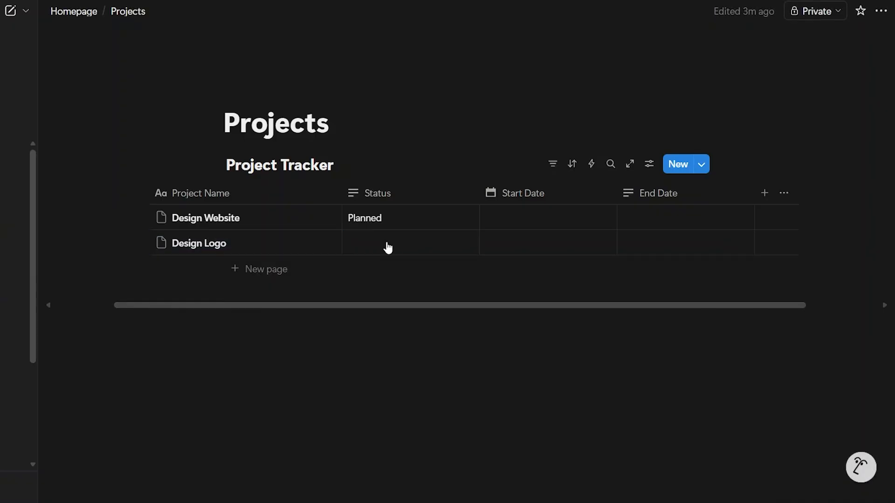
pyautogui.click(386, 242)
pyautogui.write('in Process')
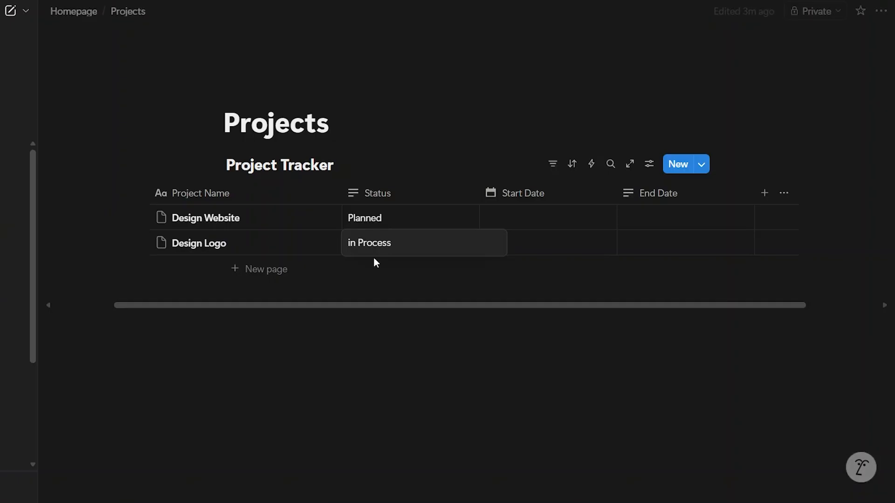
pyautogui.click(422, 372)
pyautogui.click(422, 371)
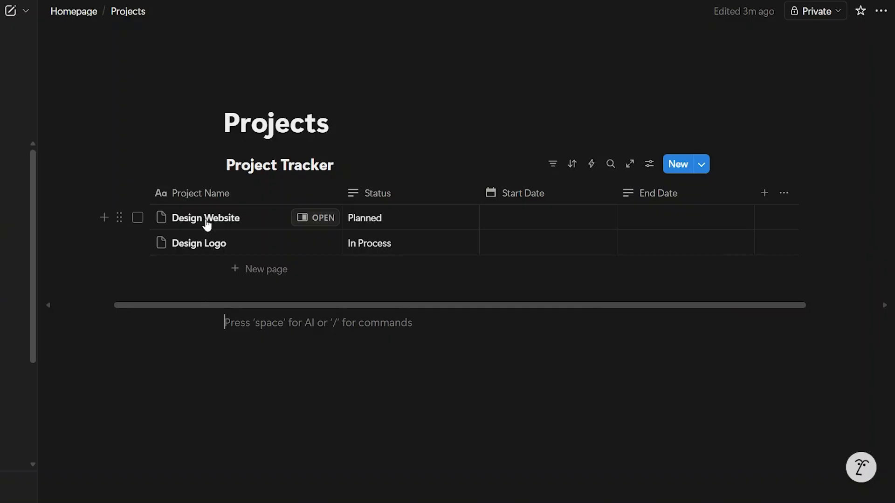
# Open the Design Website project's page and set its Start Date to February 4, 2026.
pyautogui.click(207, 223)
pyautogui.press('Escape')
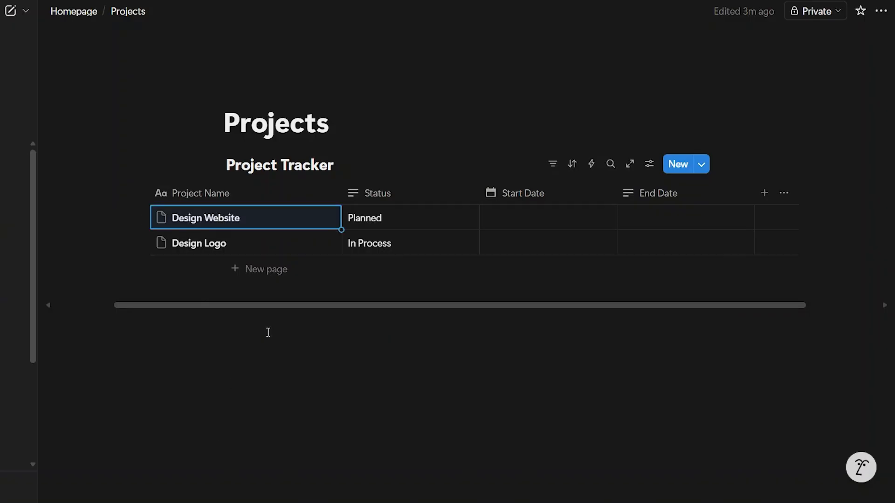
pyautogui.click(320, 220)
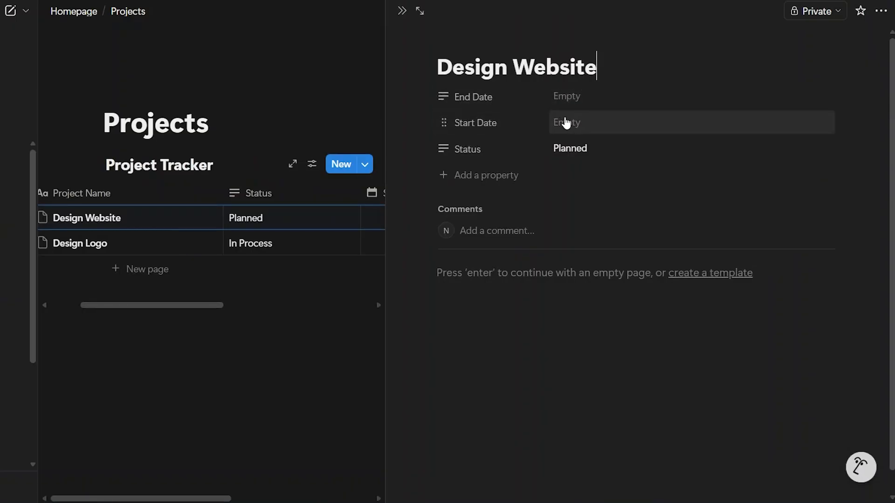
pyautogui.click(577, 122)
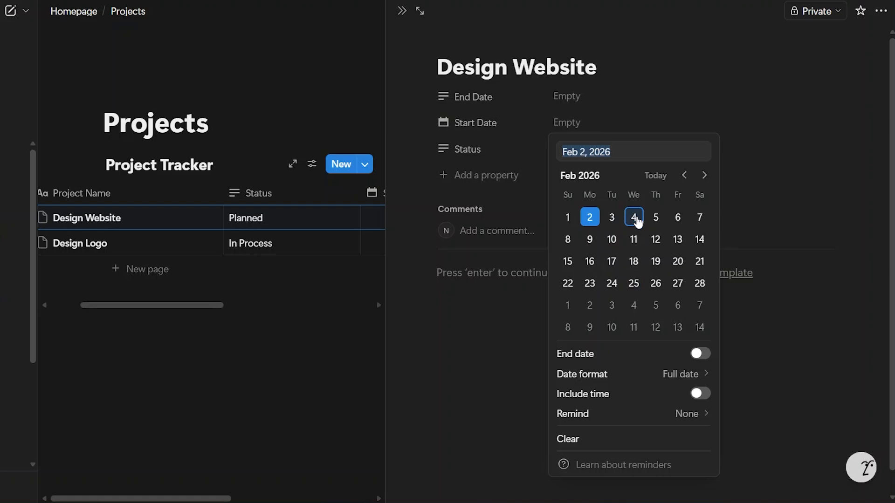
pyautogui.click(634, 217)
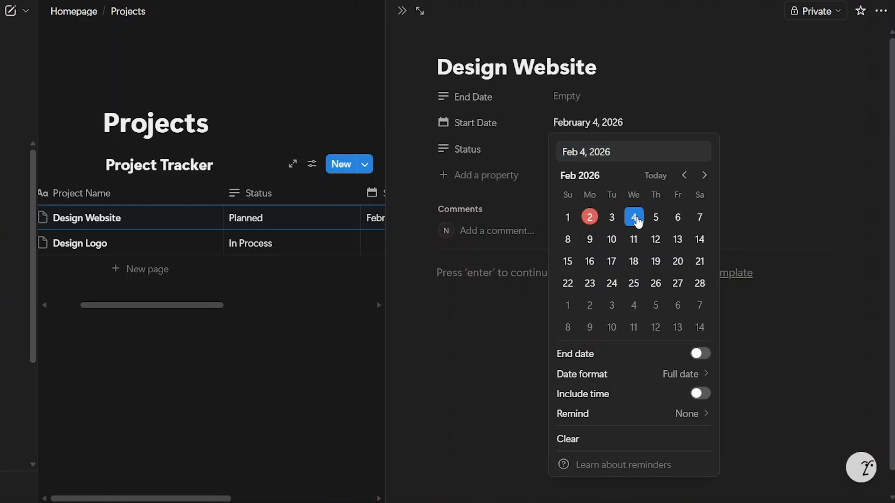
# Set the Design Website project's End Date to "20th" and return to the Project Tracker table.
pyautogui.click(574, 97)
pyautogui.click(574, 96)
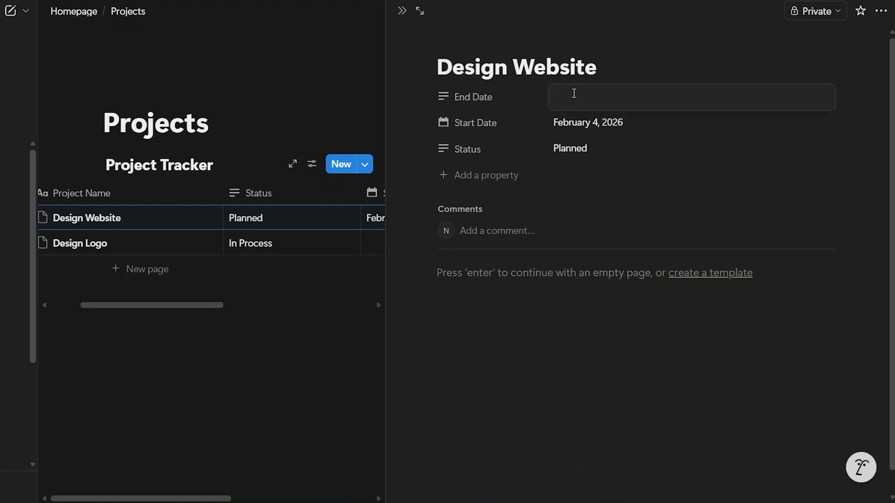
pyautogui.write('2')
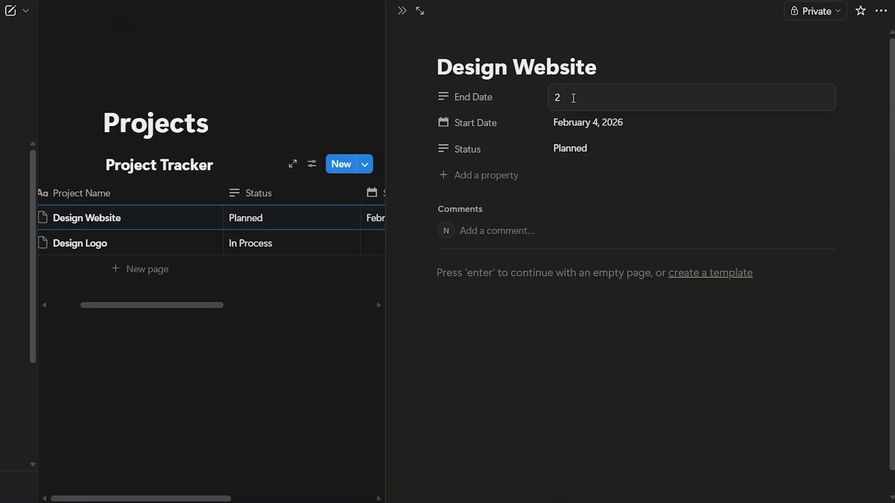
pyautogui.write('0th')
pyautogui.press('Return')
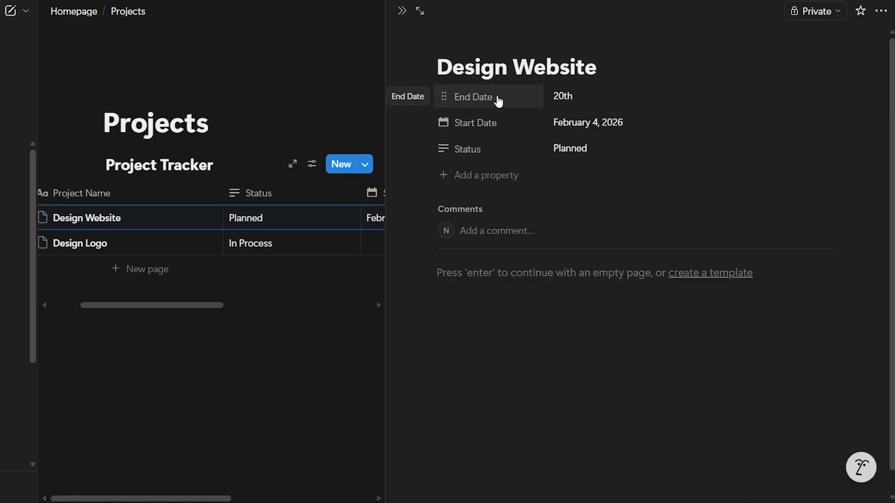
pyautogui.click(584, 125)
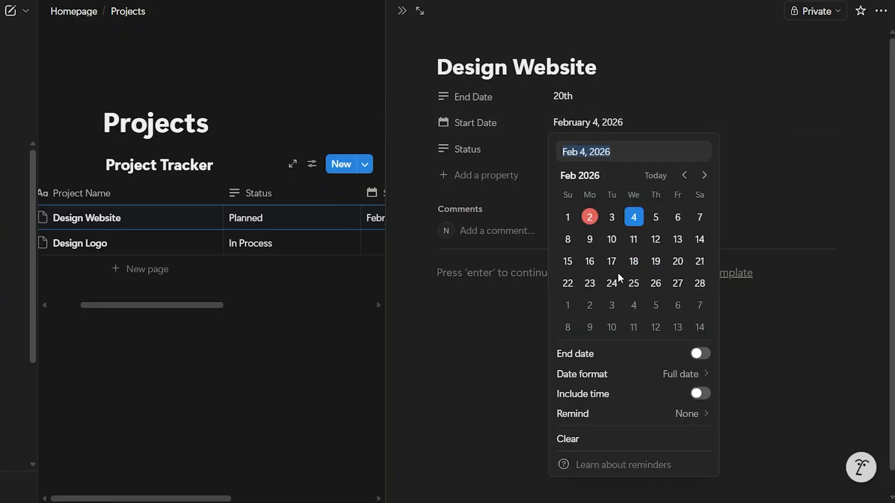
pyautogui.press('Escape')
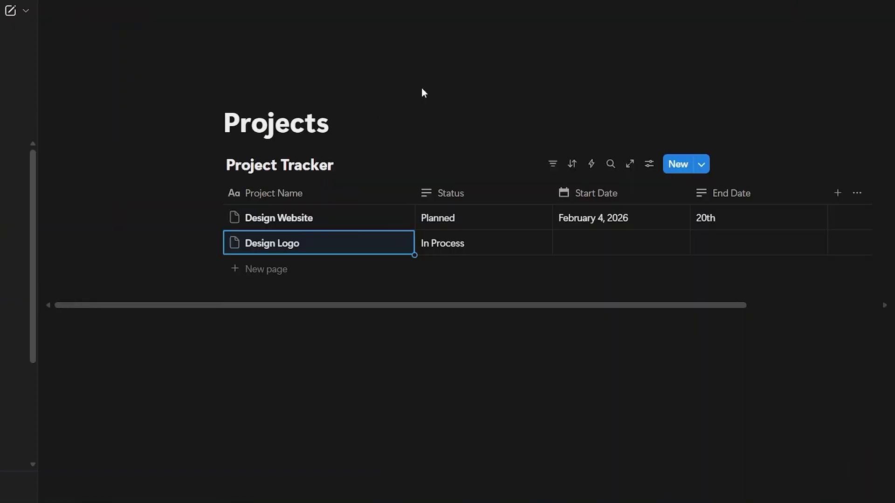
pyautogui.click(563, 312)
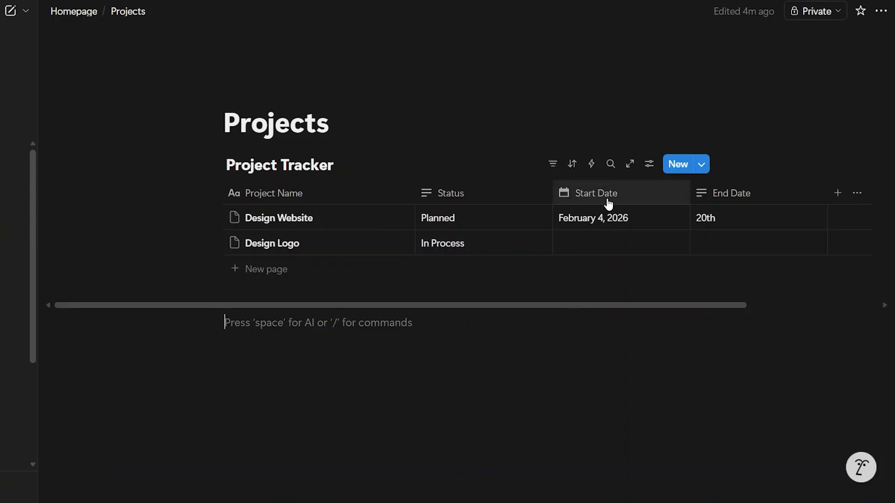
# Add a Status-type property after End Date in the Project Tracker table and set it to Done for Design Website.
pyautogui.click(838, 193)
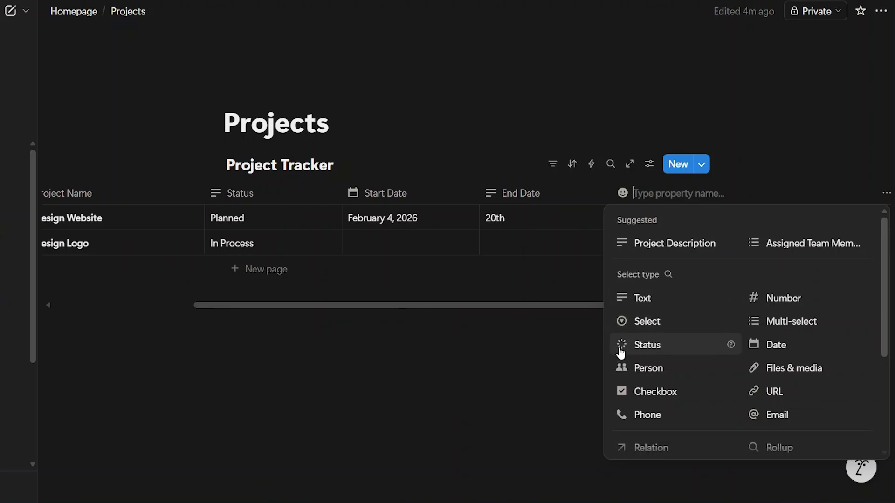
pyautogui.click(647, 347)
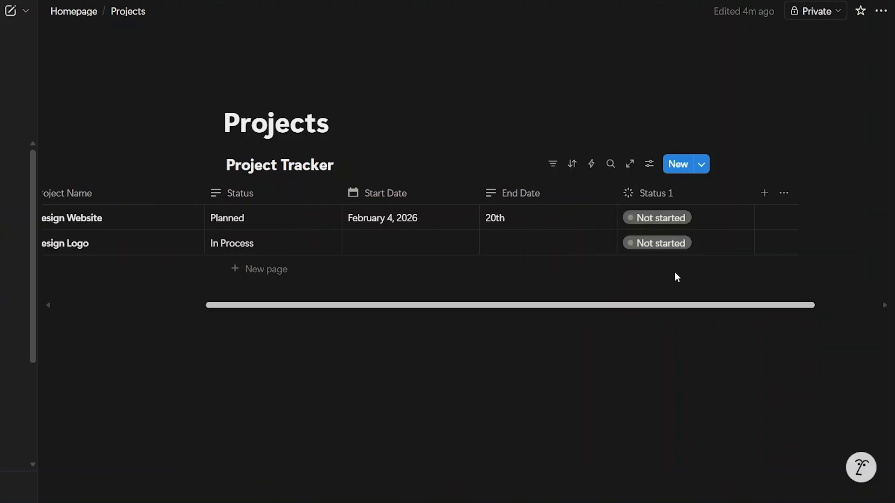
pyautogui.click(656, 218)
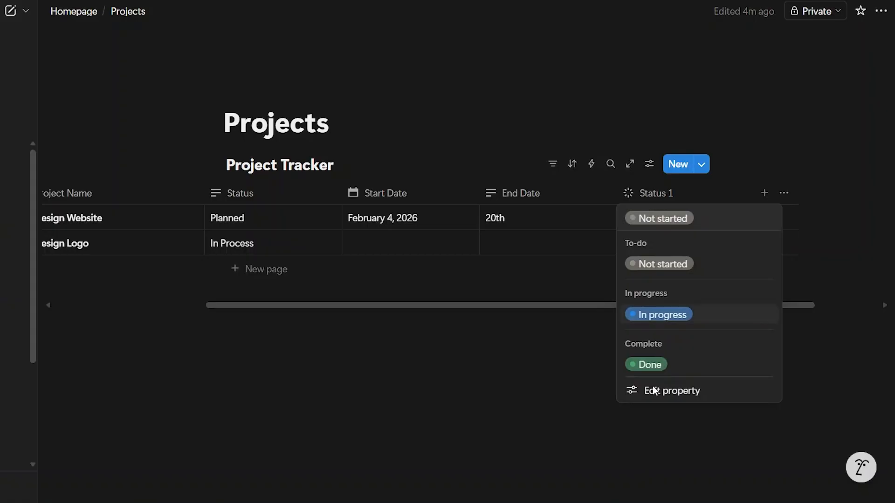
pyautogui.click(650, 365)
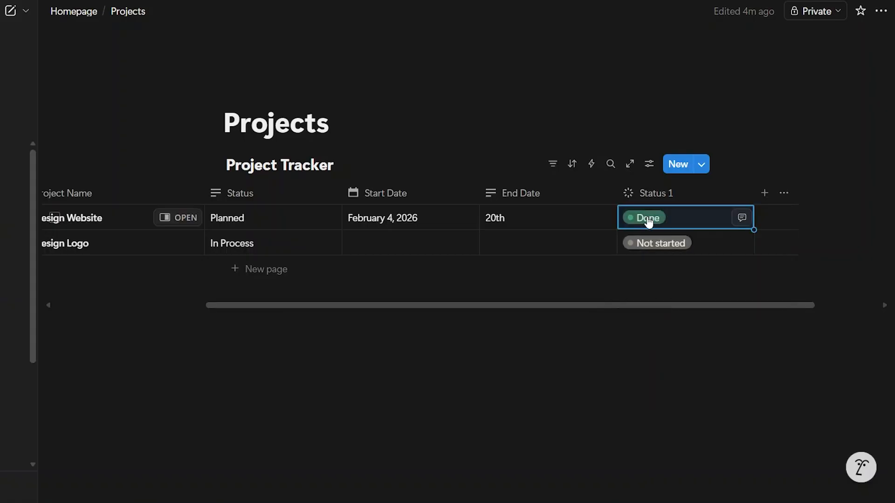
# Add a Date-type property at the end of the Project Tracker table.
pyautogui.click(763, 193)
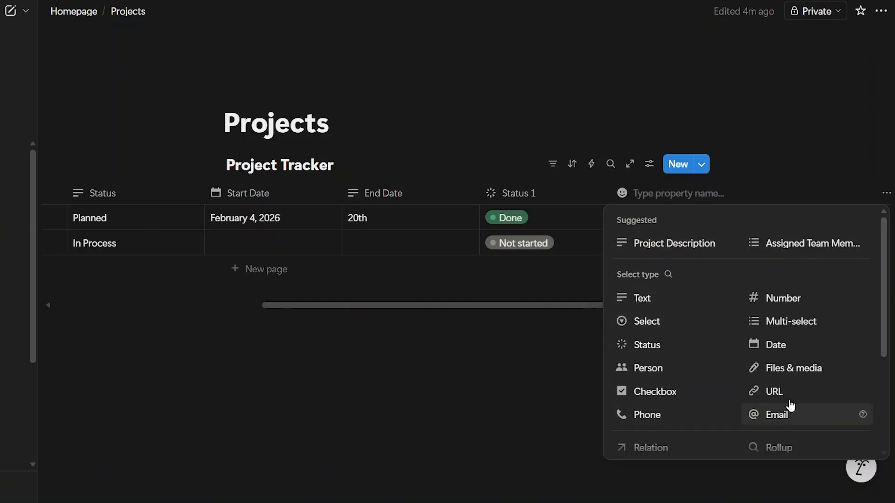
pyautogui.click(774, 345)
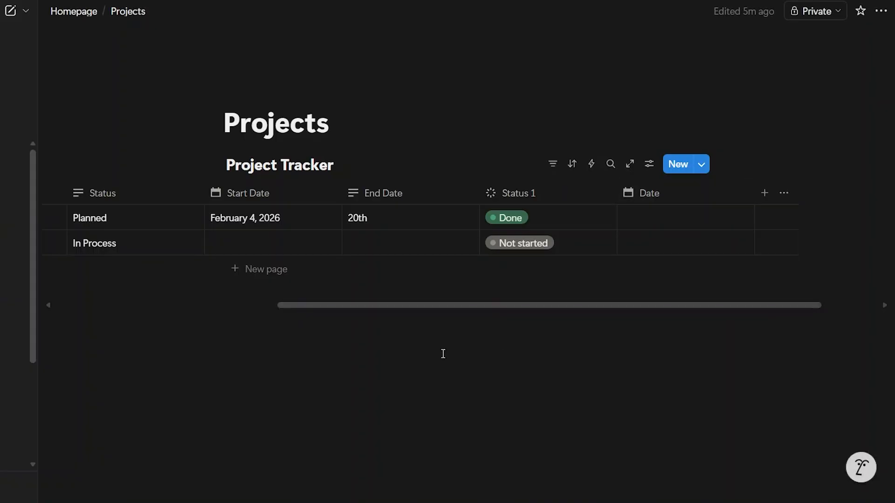
# Go back to the Homepage, open the Personal subpage and insert a bulleted list below its title.
pyautogui.moveTo(384, 99)
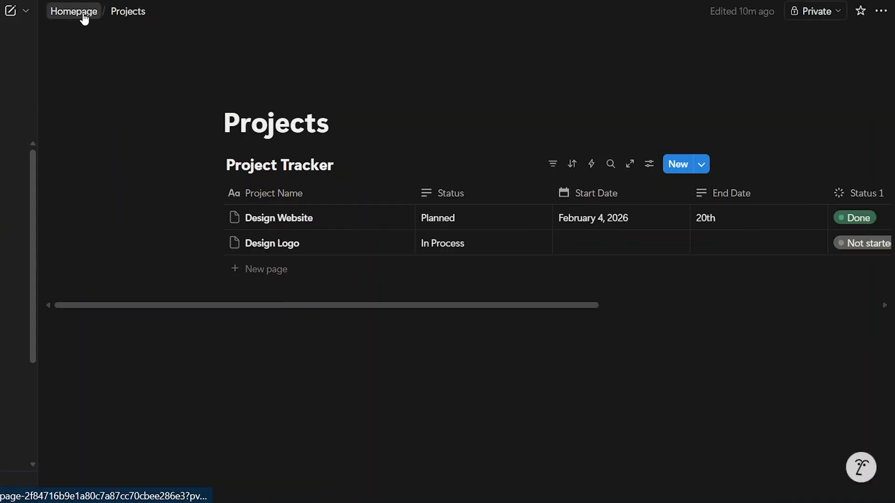
pyautogui.click(84, 18)
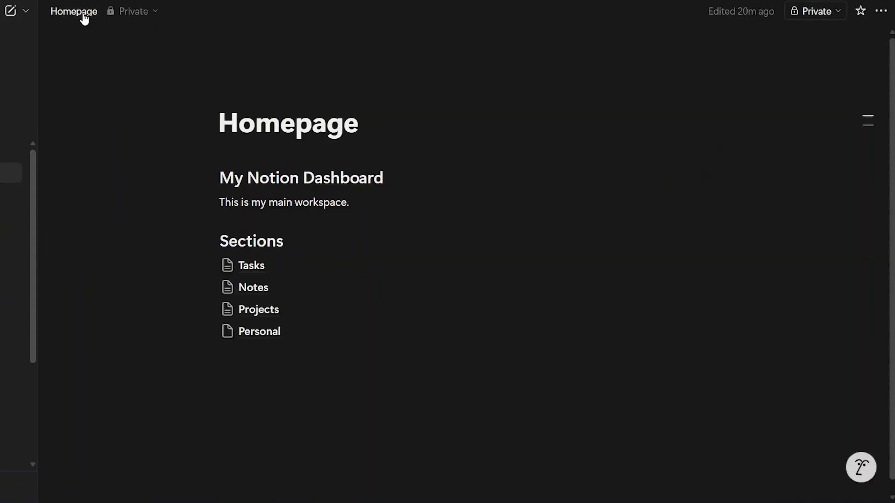
pyautogui.click(253, 333)
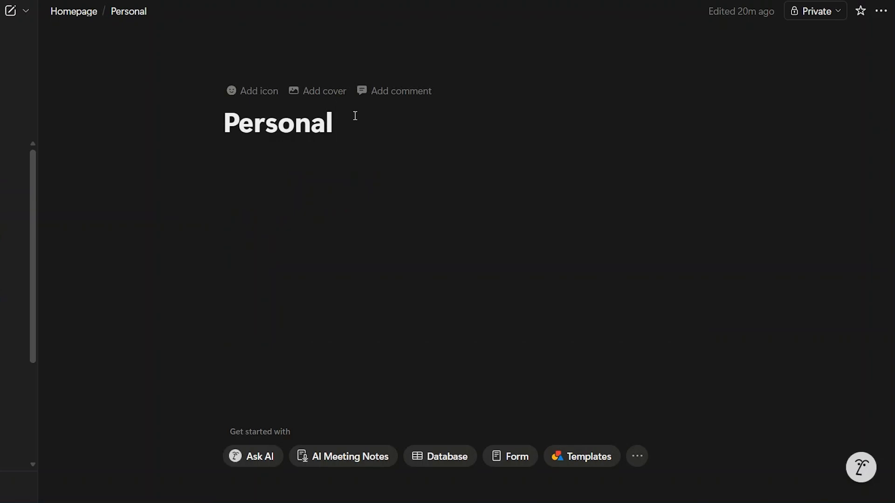
pyautogui.press('Return')
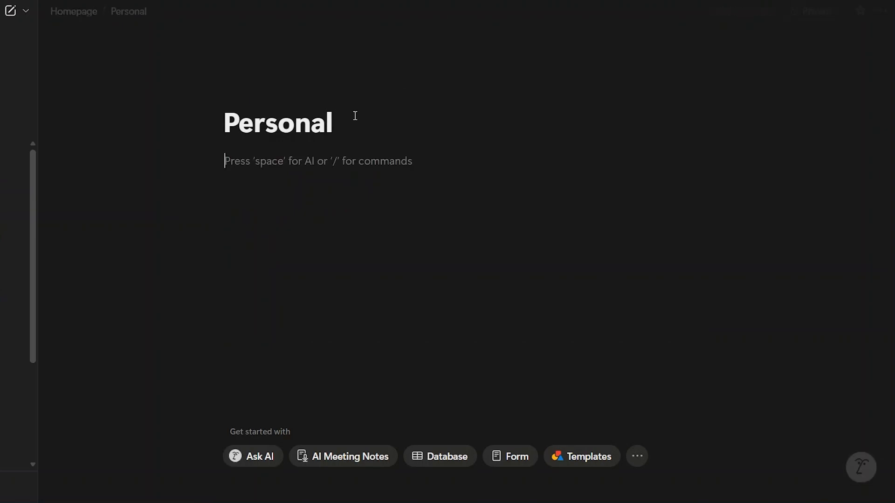
pyautogui.write('/')
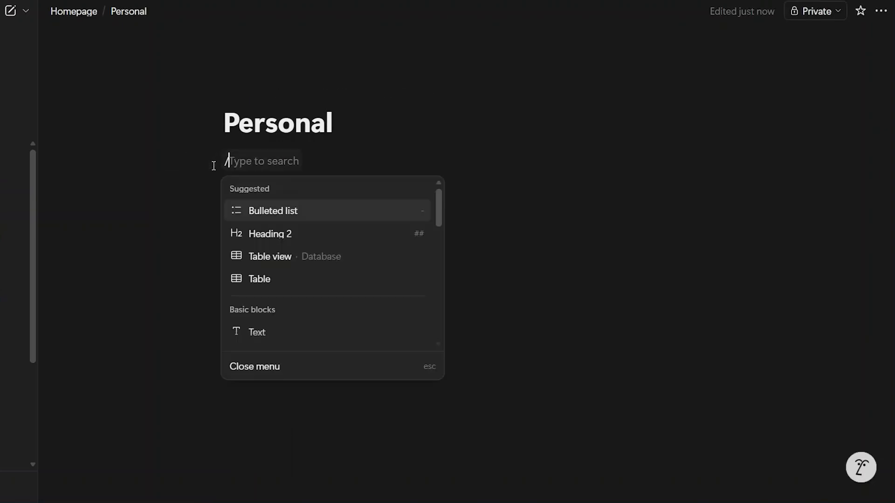
pyautogui.click(273, 213)
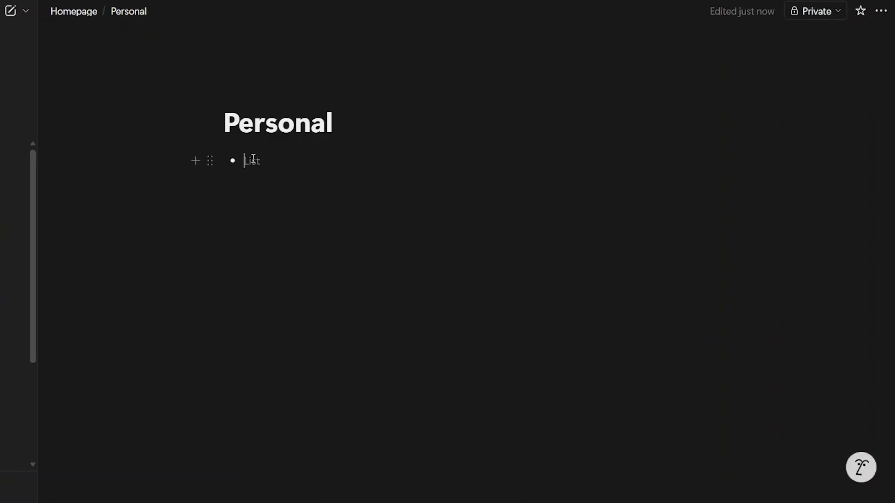
pyautogui.click(195, 161)
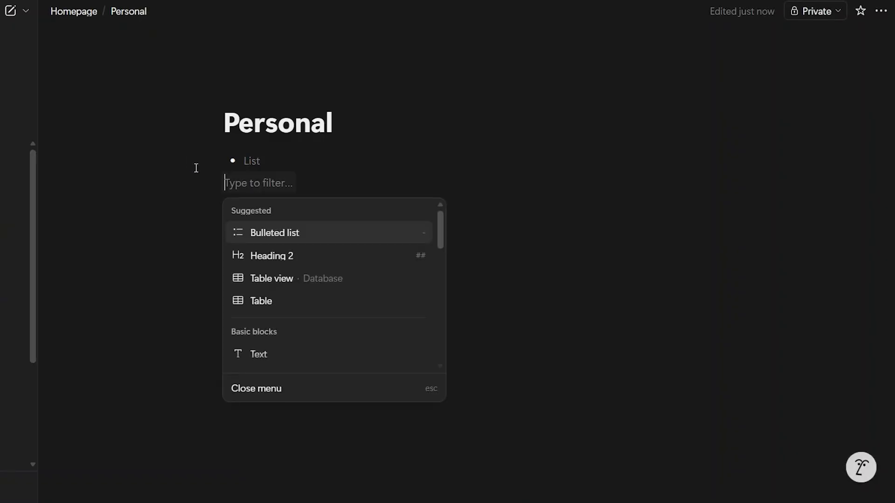
pyautogui.click(272, 232)
pyautogui.click(196, 184)
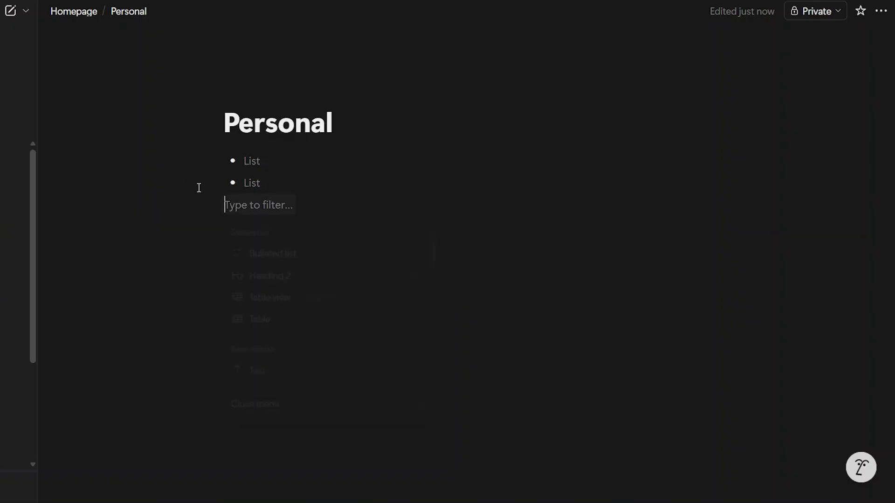
pyautogui.click(254, 258)
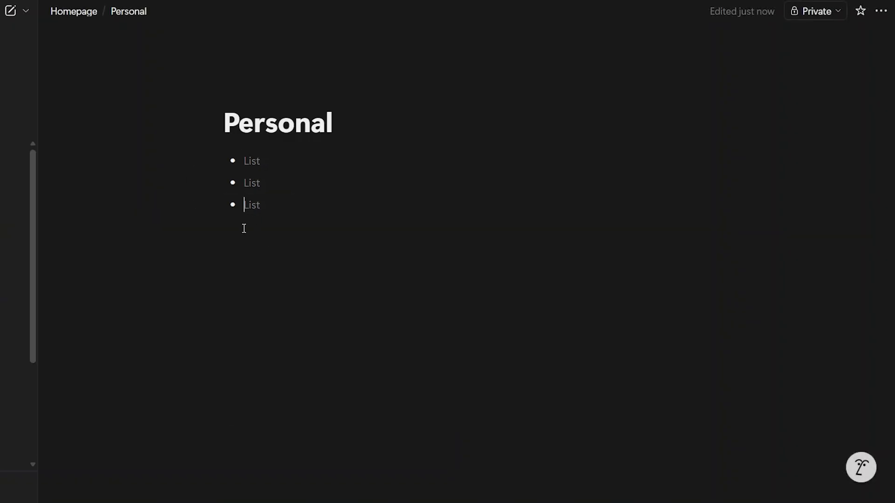
pyautogui.press('BackSpace')
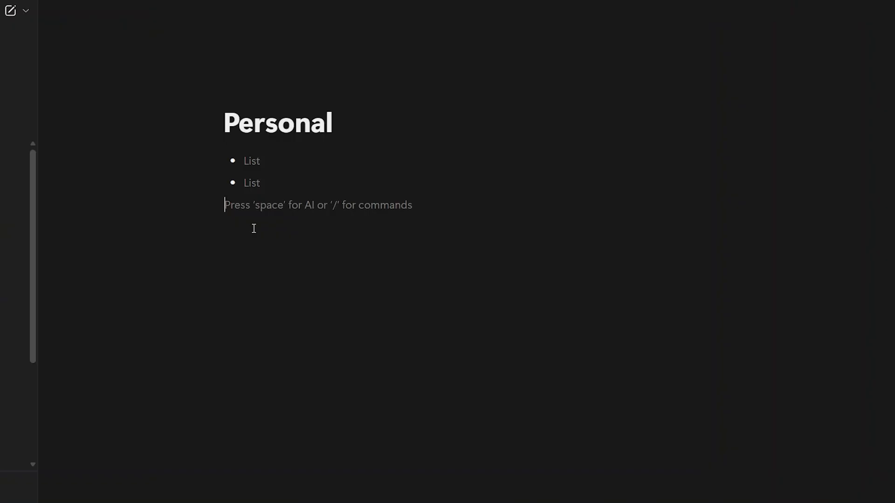
pyautogui.write('P')
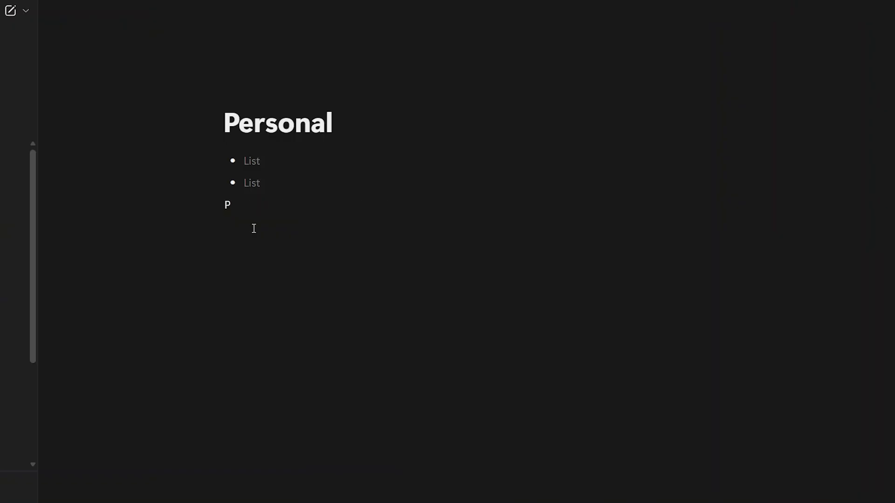
pyautogui.press('BackSpace')
pyautogui.press('BackSpace')
pyautogui.press('BackSpace')
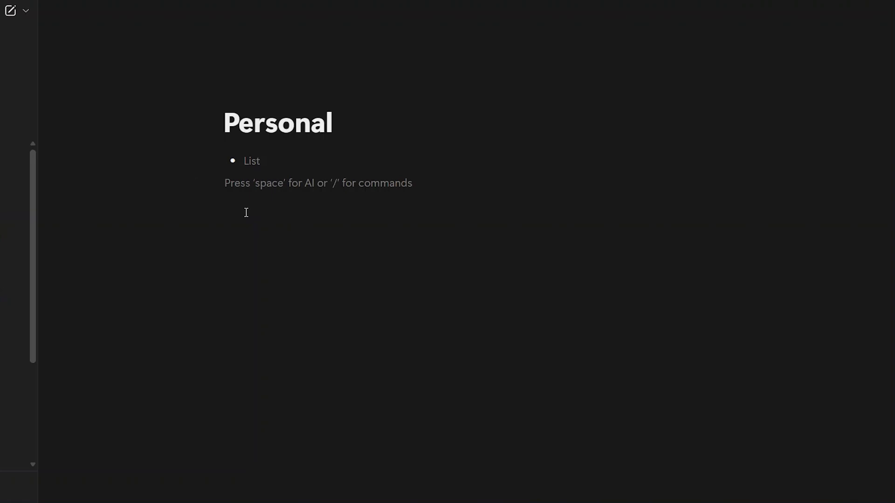
# Add a Heading 2 reading "Personal Goals" below the bulleted list on the Personal page.
pyautogui.click(194, 183)
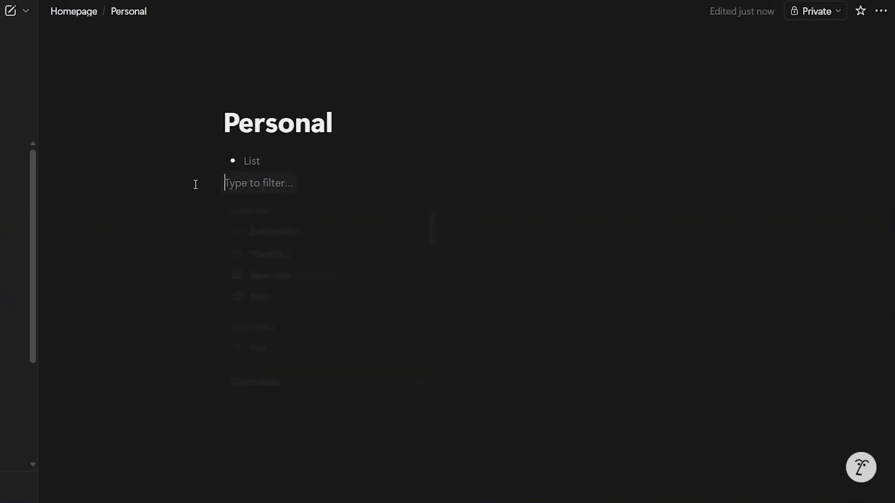
pyautogui.click(293, 256)
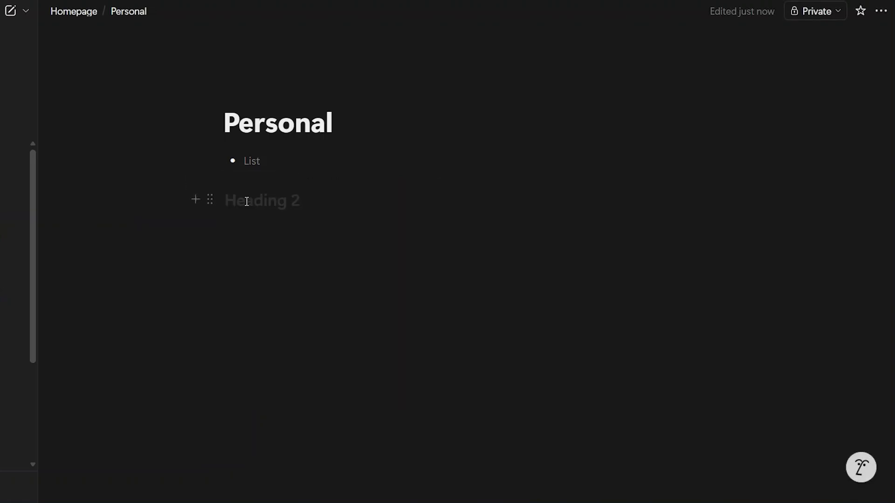
pyautogui.write('Personal Goals')
pyautogui.press('Return')
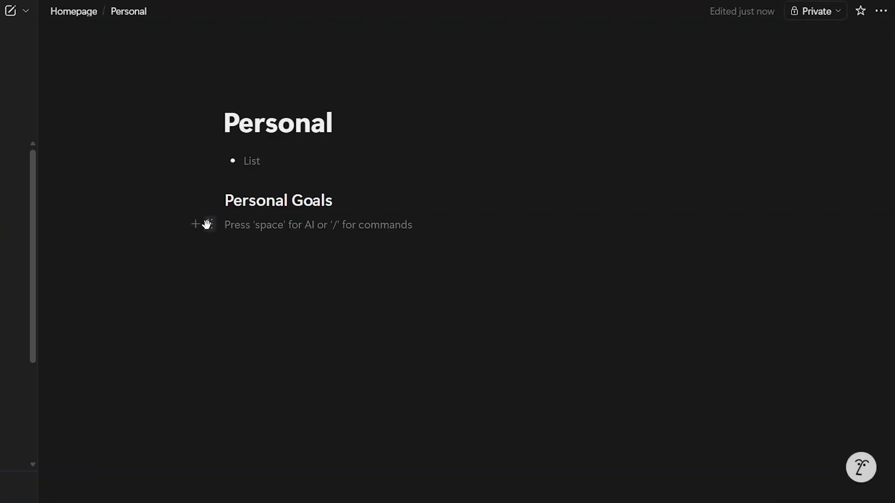
# Add two more Heading 2 blocks below Personal Goals, reading "Habits" and "Important Links".
pyautogui.click(198, 226)
pyautogui.click(263, 295)
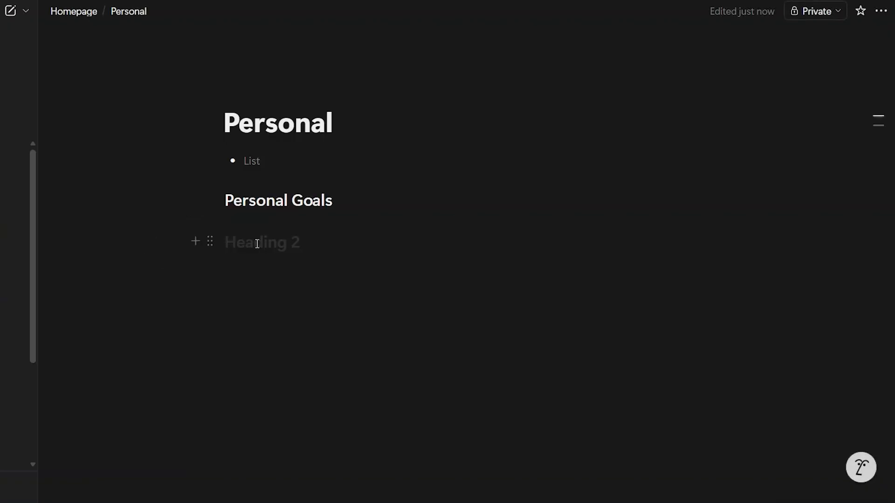
pyautogui.write('Habits')
pyautogui.press('Return')
pyautogui.click(195, 265)
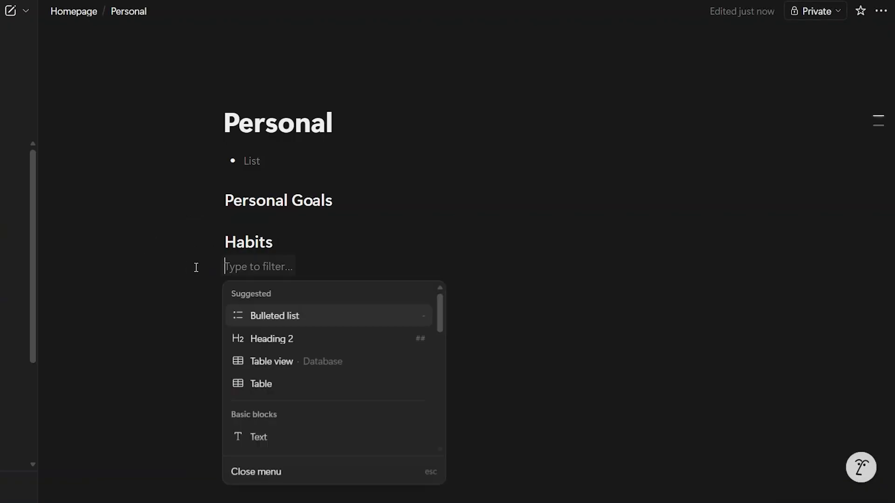
pyautogui.click(279, 340)
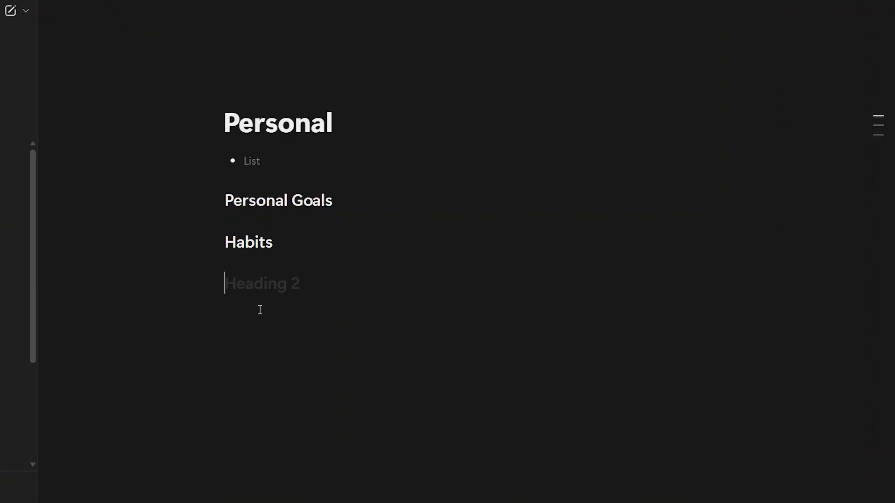
pyautogui.write('Important ')
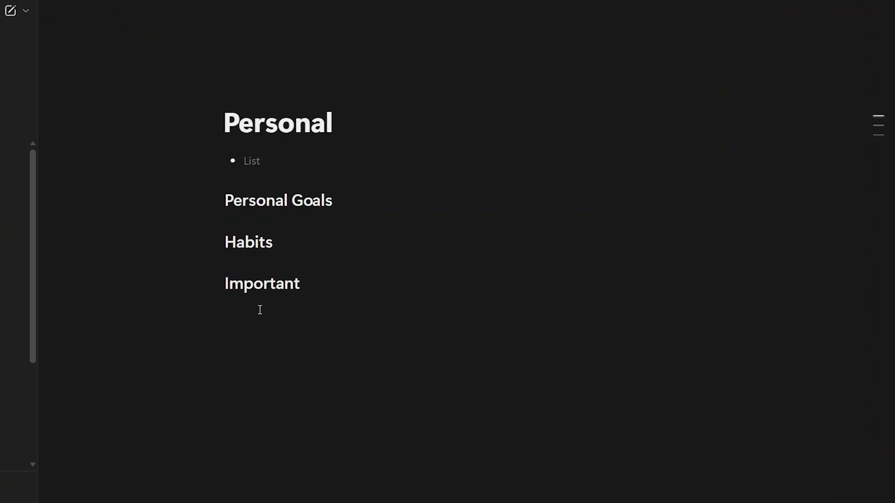
pyautogui.write('Links')
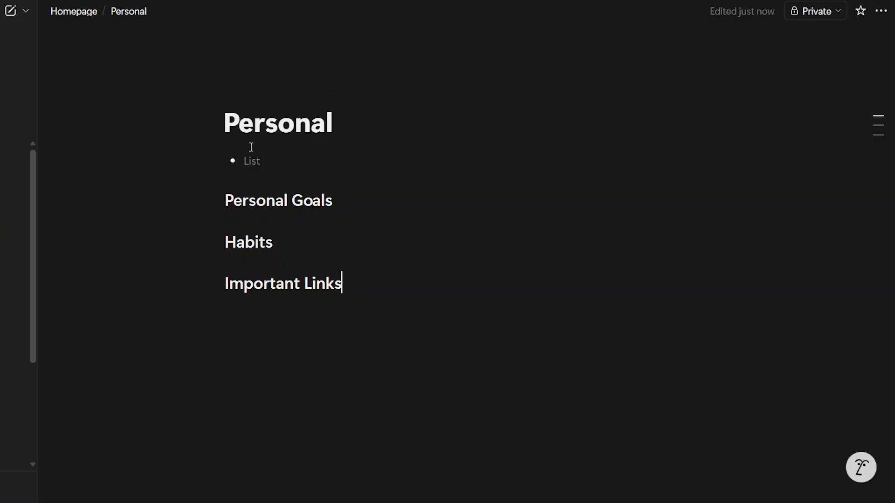
# Move the empty bullet beneath the Personal Goals heading and add a second bulleted list item after it.
pyautogui.click(352, 202)
pyautogui.moveTo(207, 162); pyautogui.dragTo(213, 229)
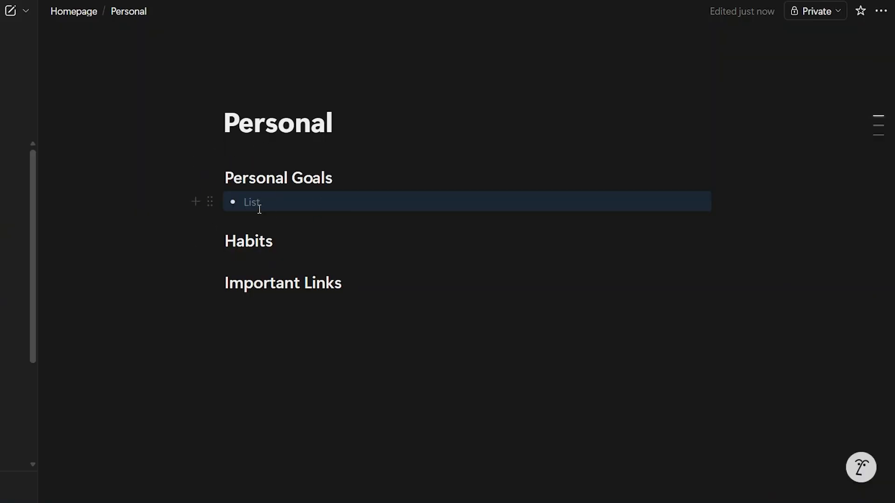
pyautogui.click(196, 202)
pyautogui.click(284, 275)
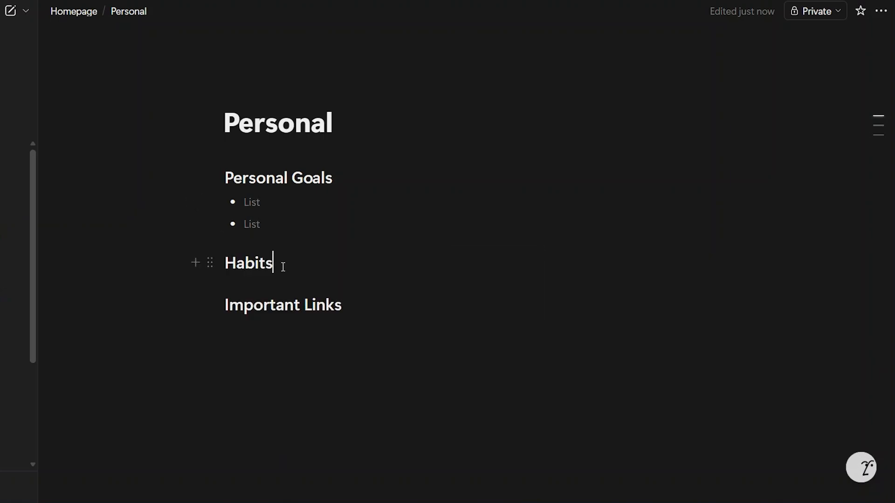
# Insert an empty bulleted list item between the Habits and Important Links headings.
pyautogui.press('Return')
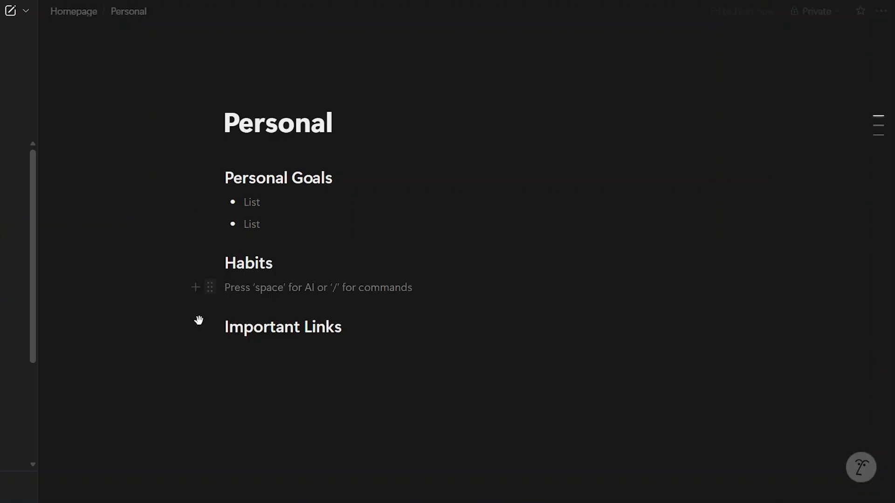
pyautogui.click(196, 287)
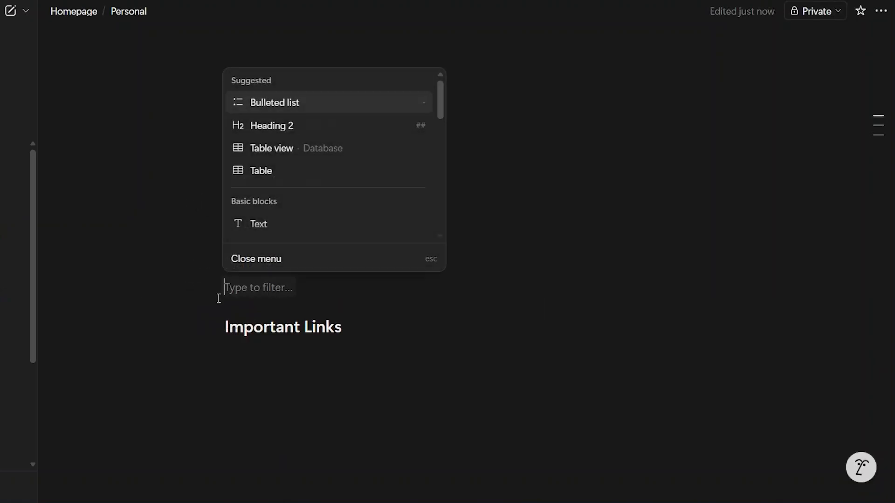
pyautogui.click(289, 103)
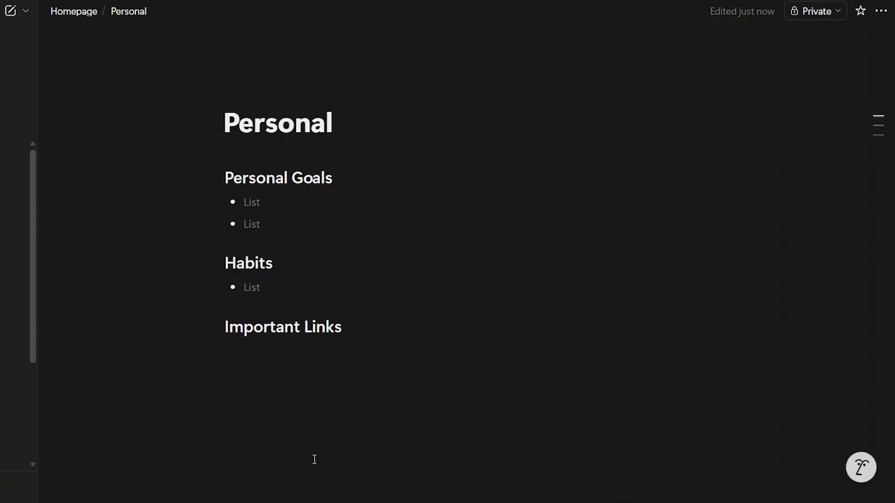
pyautogui.press('Down')
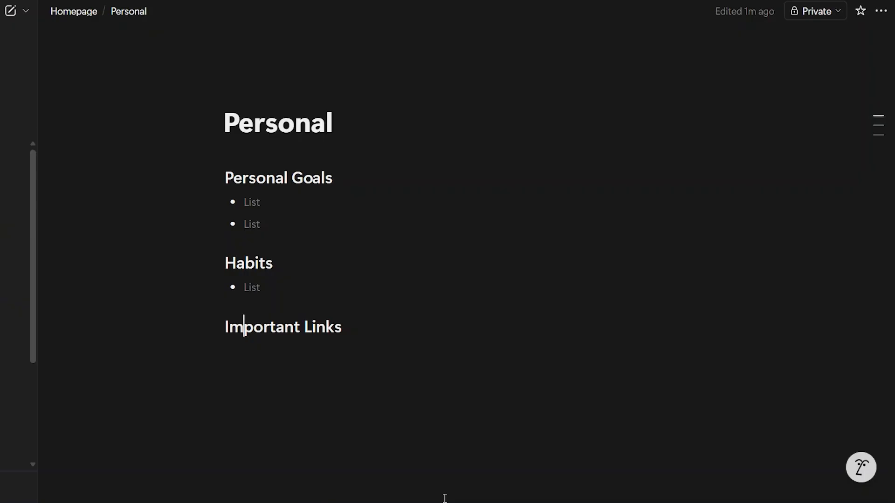
# Return to the Homepage and insert a divider below the Personal subpage link.
pyautogui.click(82, 17)
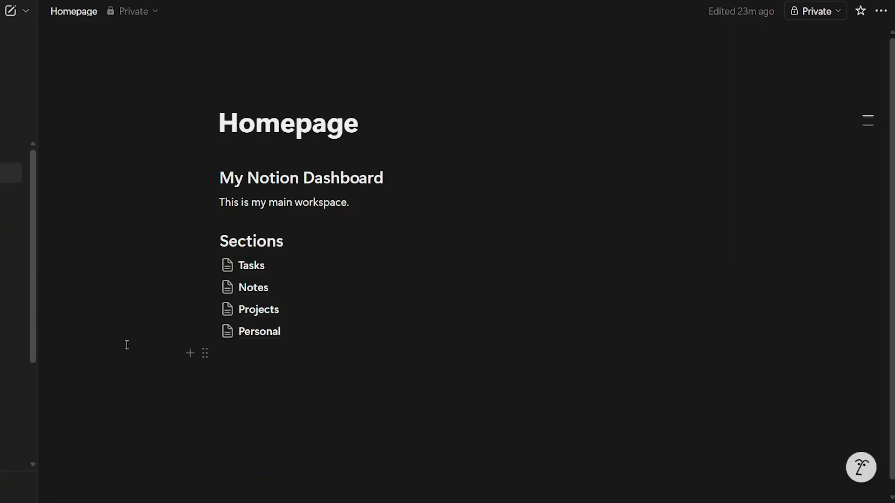
pyautogui.click(192, 353)
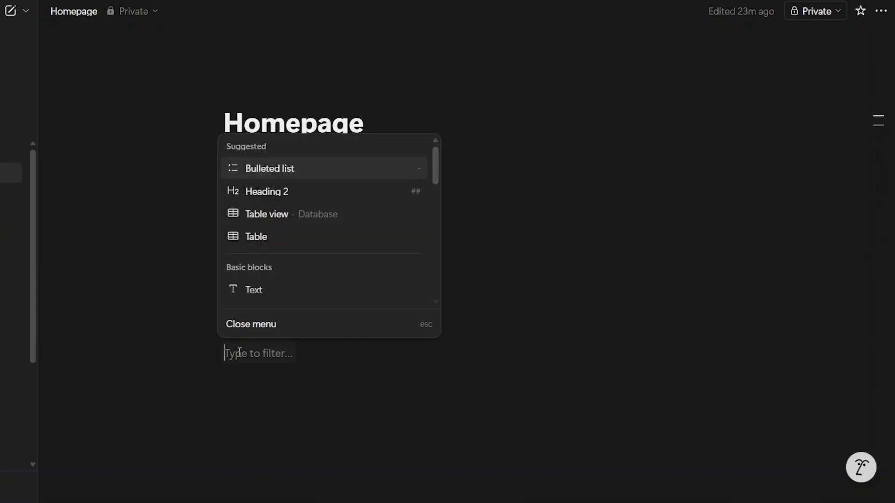
pyautogui.write('/')
pyautogui.write('div')
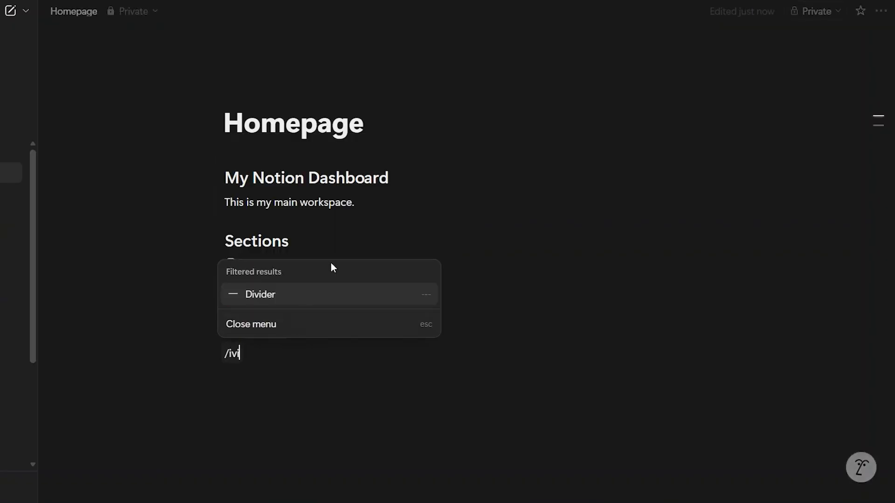
pyautogui.click(305, 301)
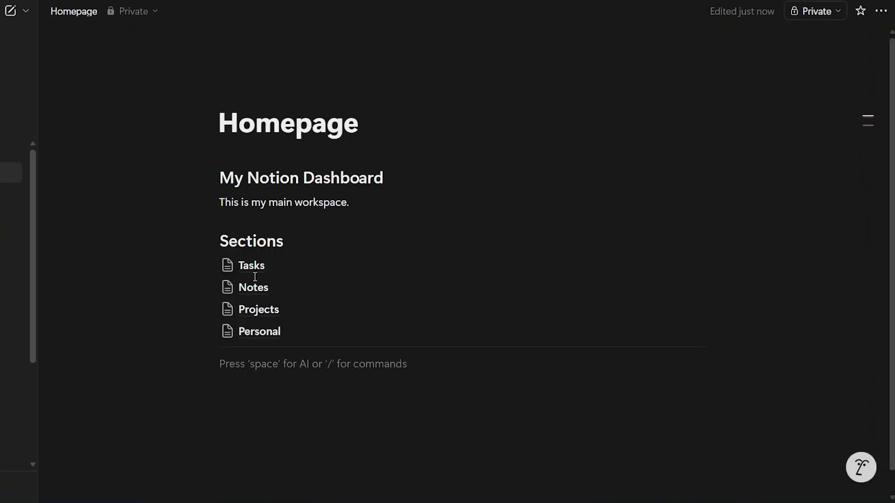
# Move the divider beneath the Homepage title and place duplicates of it above Sections and below the Personal link.
pyautogui.moveTo(206, 348); pyautogui.dragTo(206, 146)
pyautogui.click(203, 156)
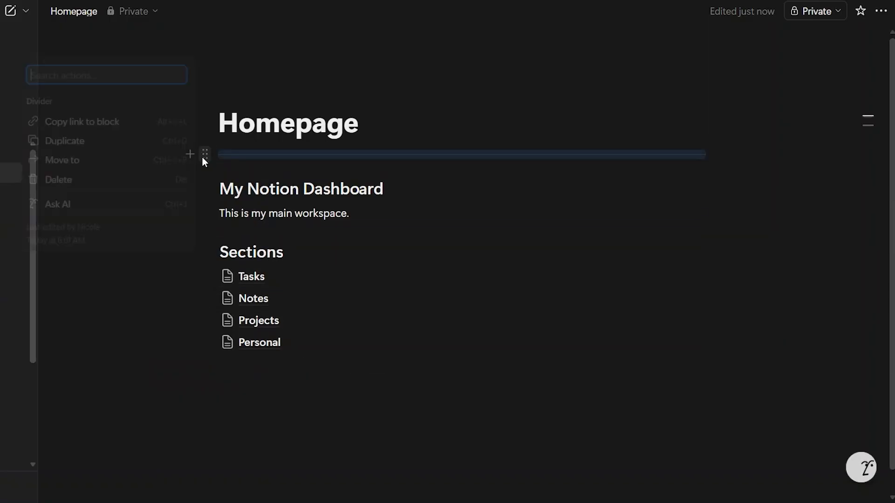
pyautogui.click(77, 146)
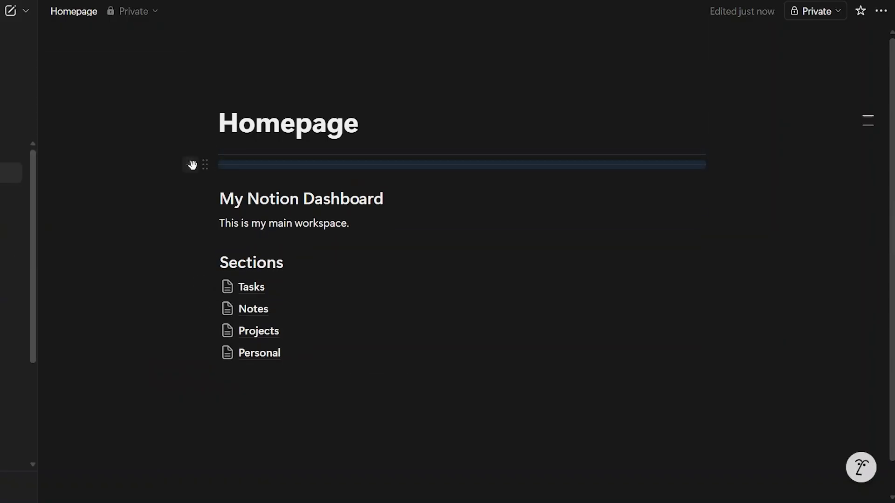
pyautogui.moveTo(205, 166); pyautogui.dragTo(203, 239)
pyautogui.click(239, 372)
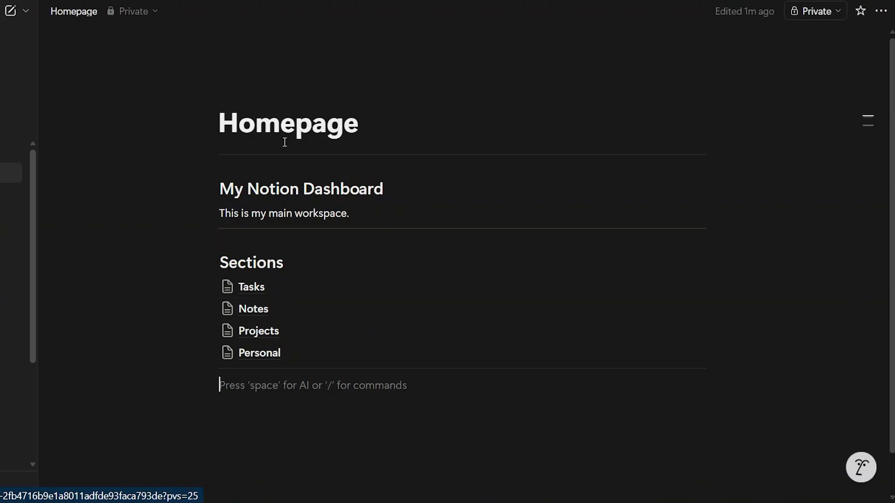
# Add a callout with the text "Start here every day!" directly below the Homepage title.
pyautogui.click(380, 131)
pyautogui.press('Return')
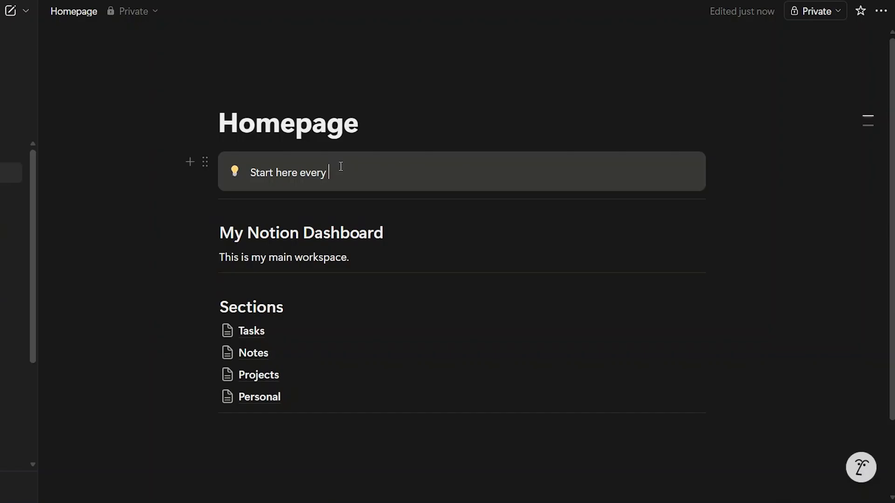
pyautogui.write('day!')
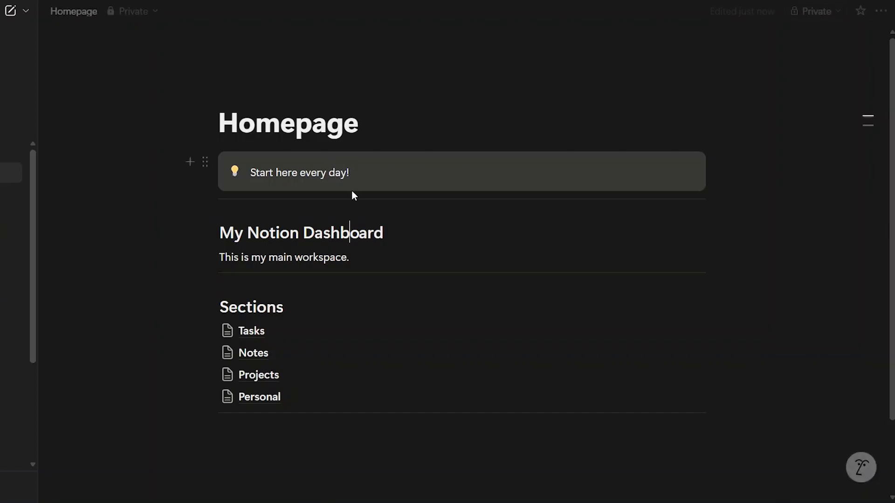
pyautogui.press('Down')
pyautogui.moveTo(417, 331)
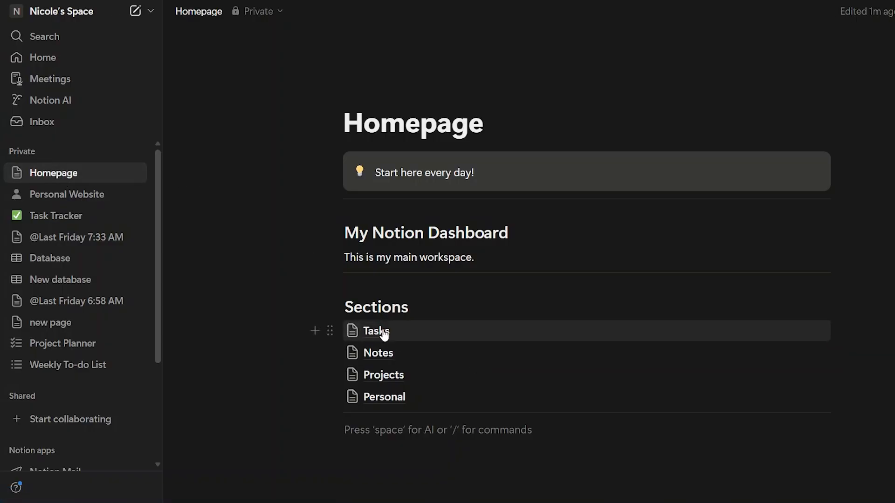
pyautogui.moveTo(460, 330)
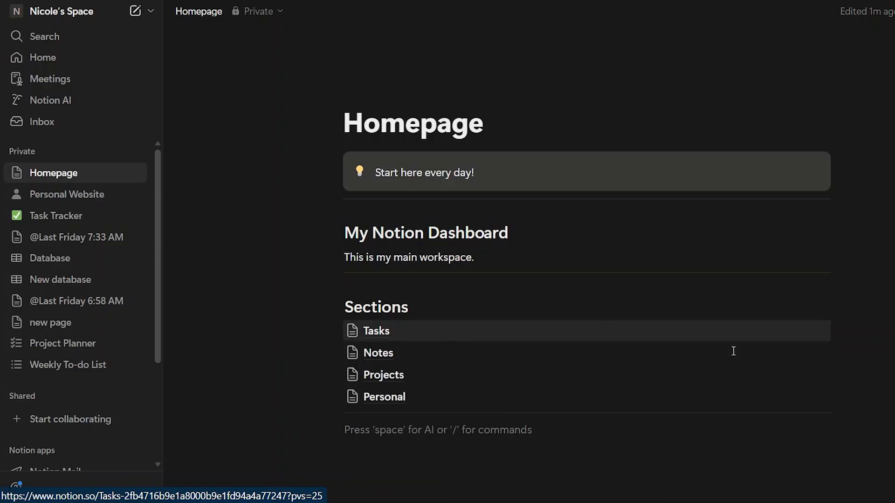
pyautogui.moveTo(826, 360)
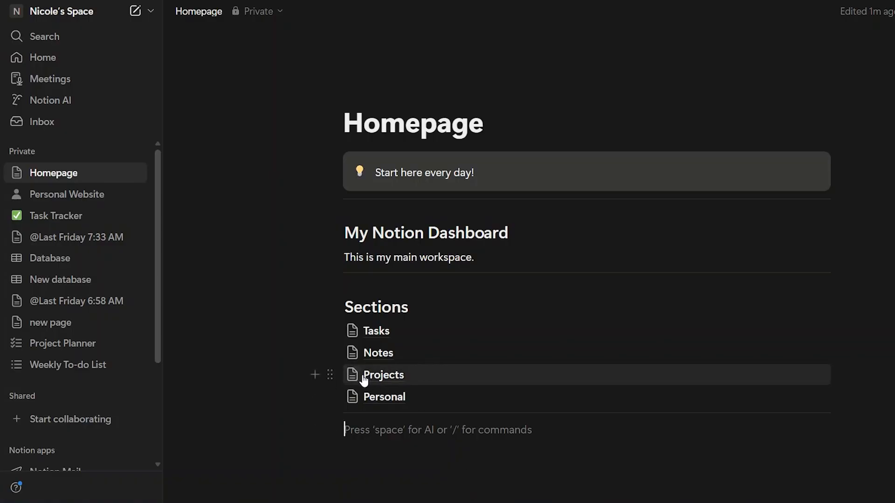
pyautogui.moveTo(433, 378)
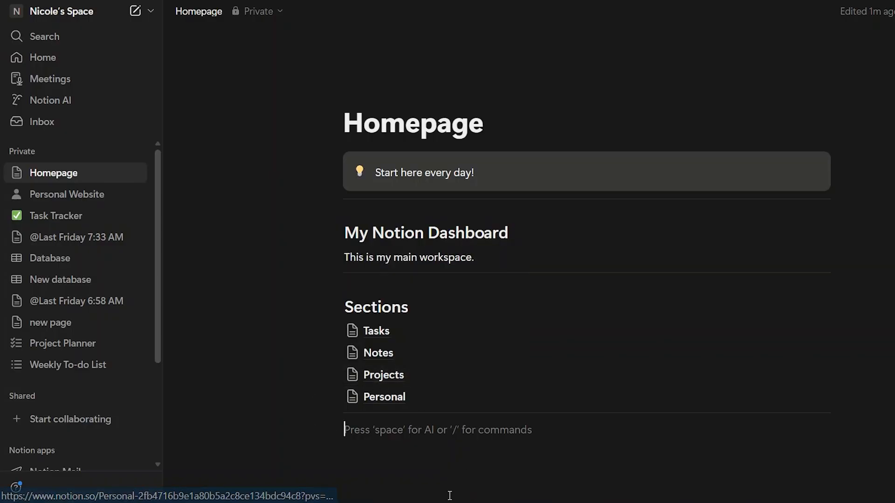